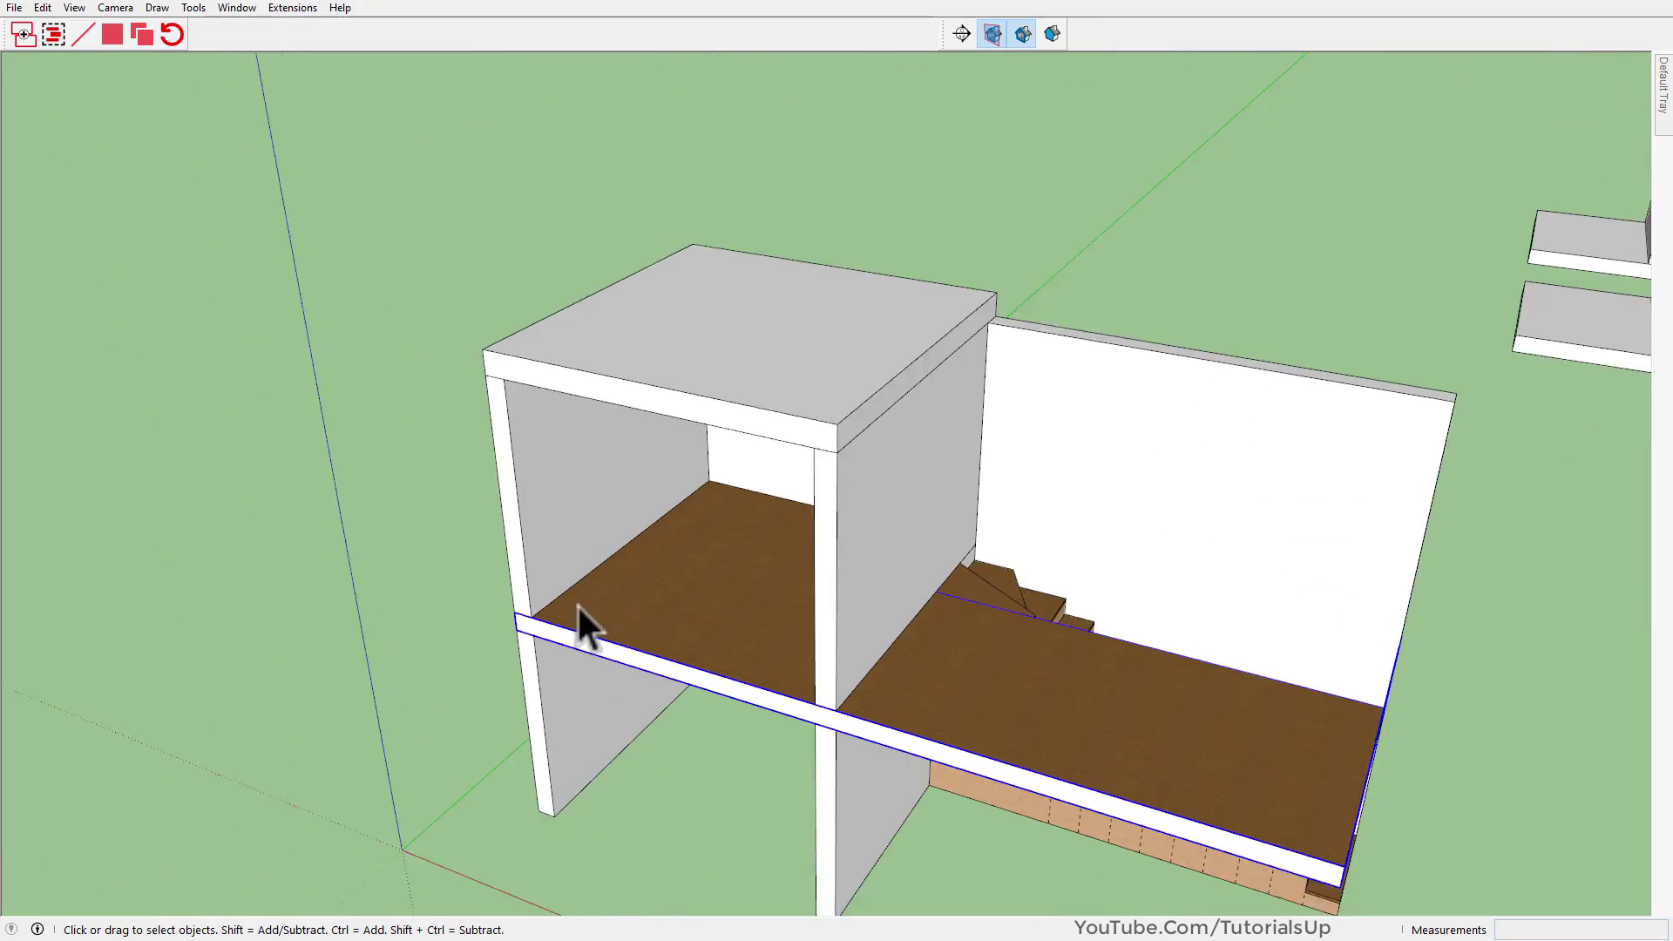
Combine the ceiling slab with the walls by hiding their overlapping edges on the hidden_edges layer, with Make unique turned off
middle_drag(579, 627, 777, 709)
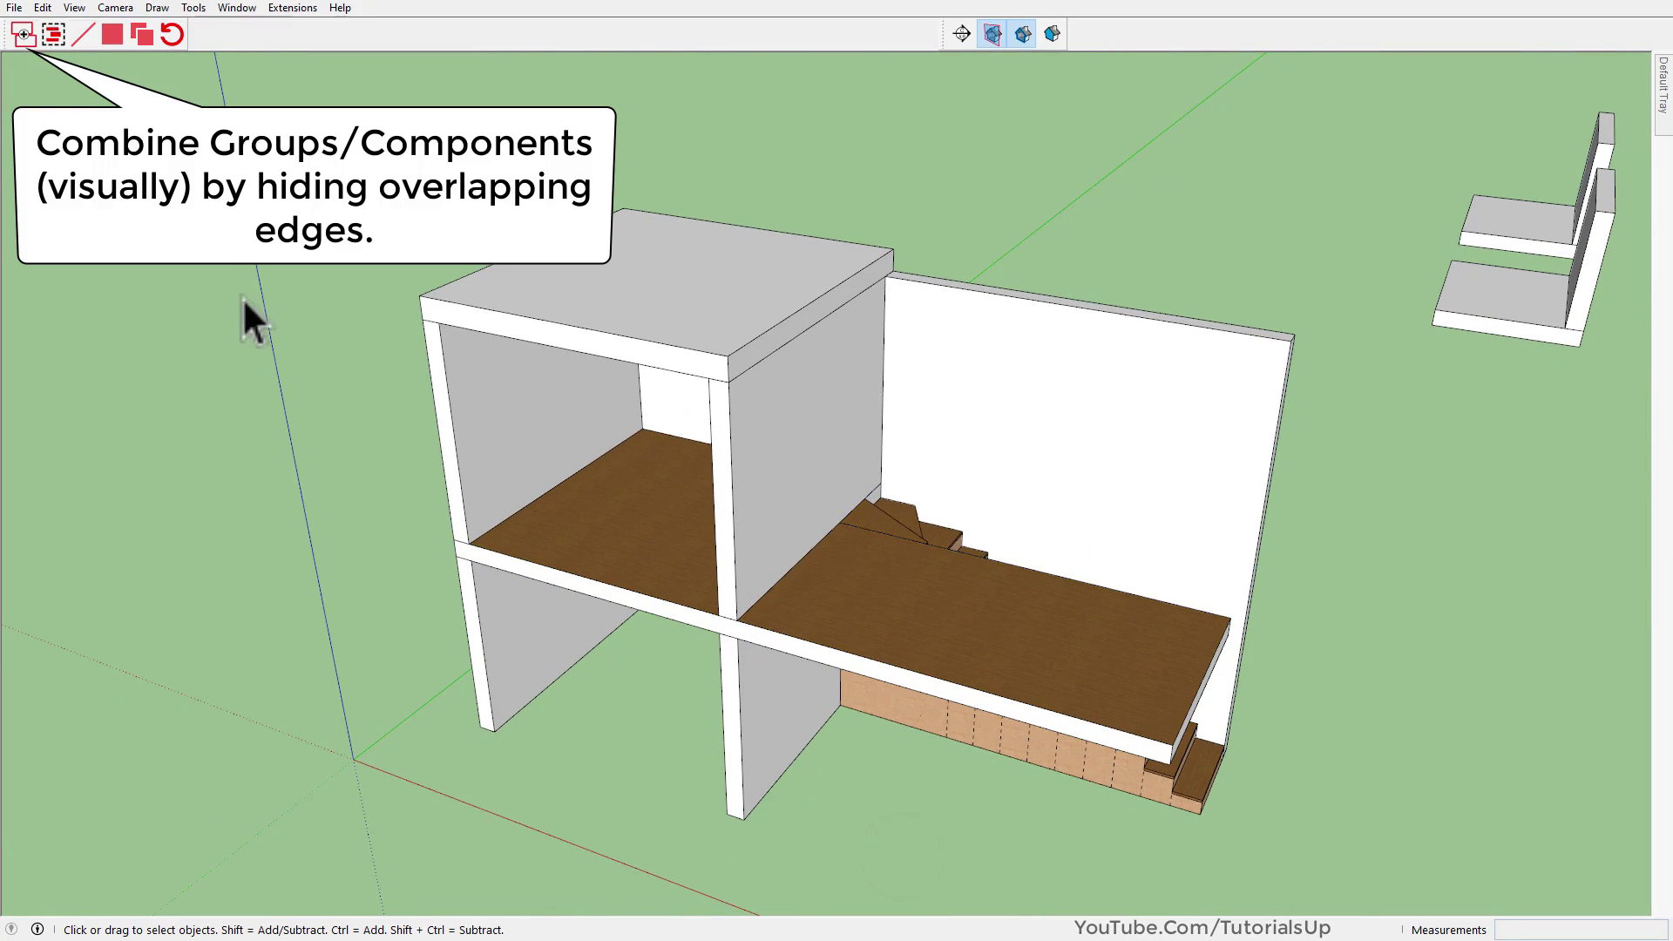
click(23, 38)
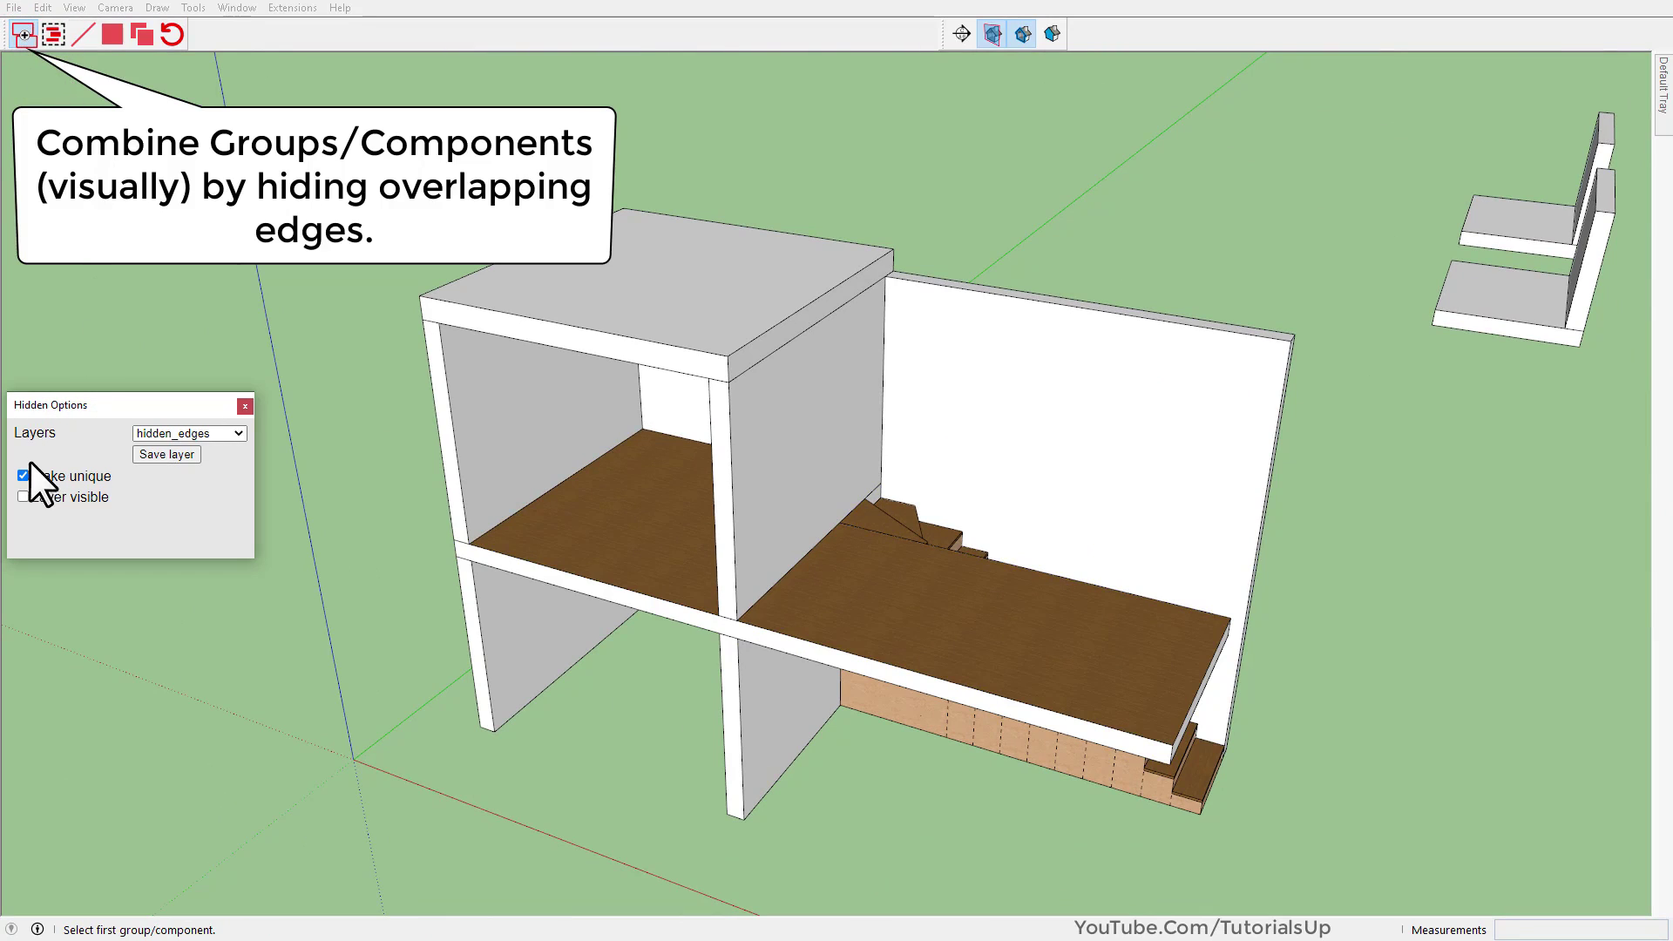
click(23, 476)
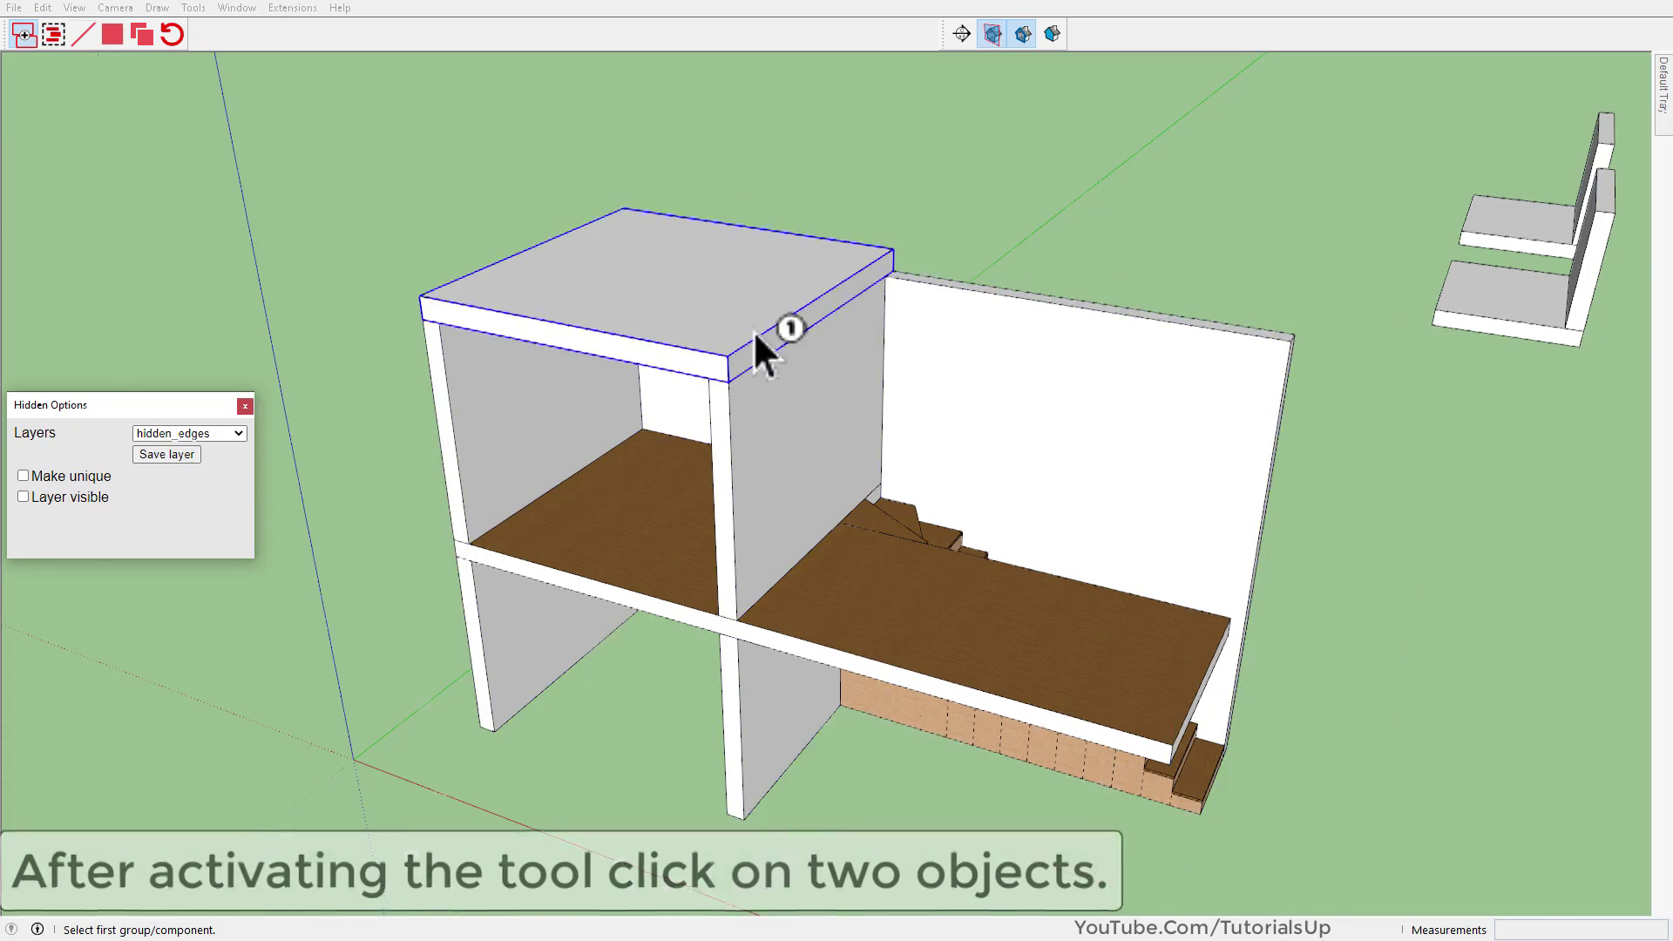
scroll(753, 332, up, 3)
middle_drag(754, 349, 629, 364)
scroll(1076, 157, up, 3)
scroll(1038, 337, down, 2)
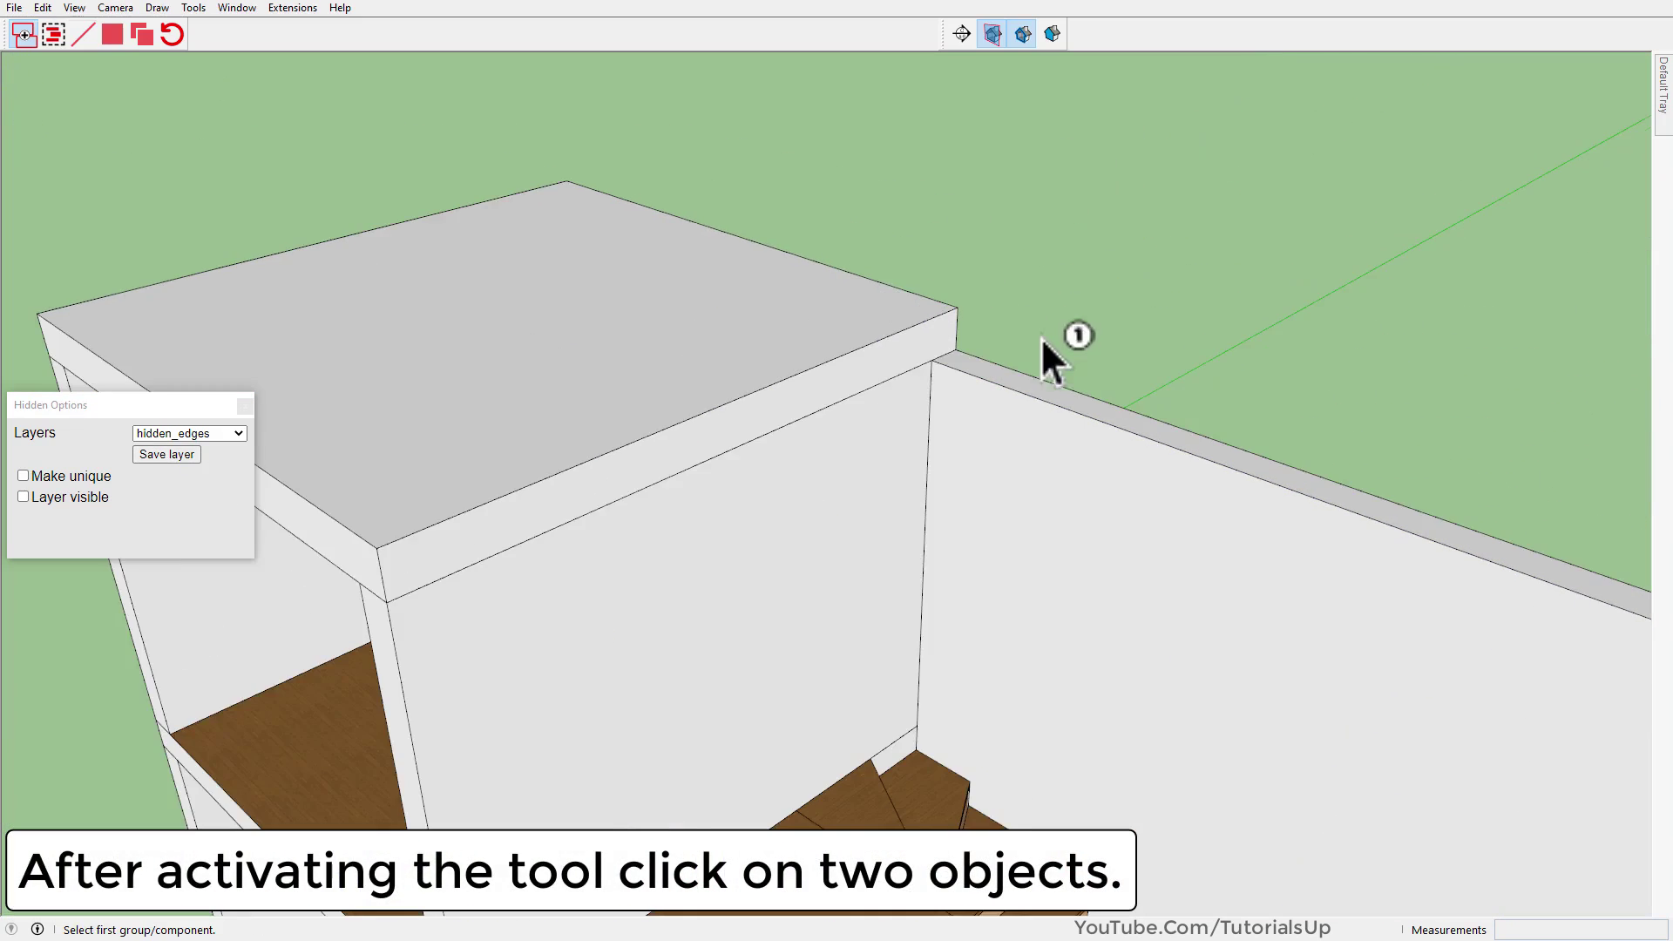
middle_drag(1028, 408, 1041, 380)
click(847, 343)
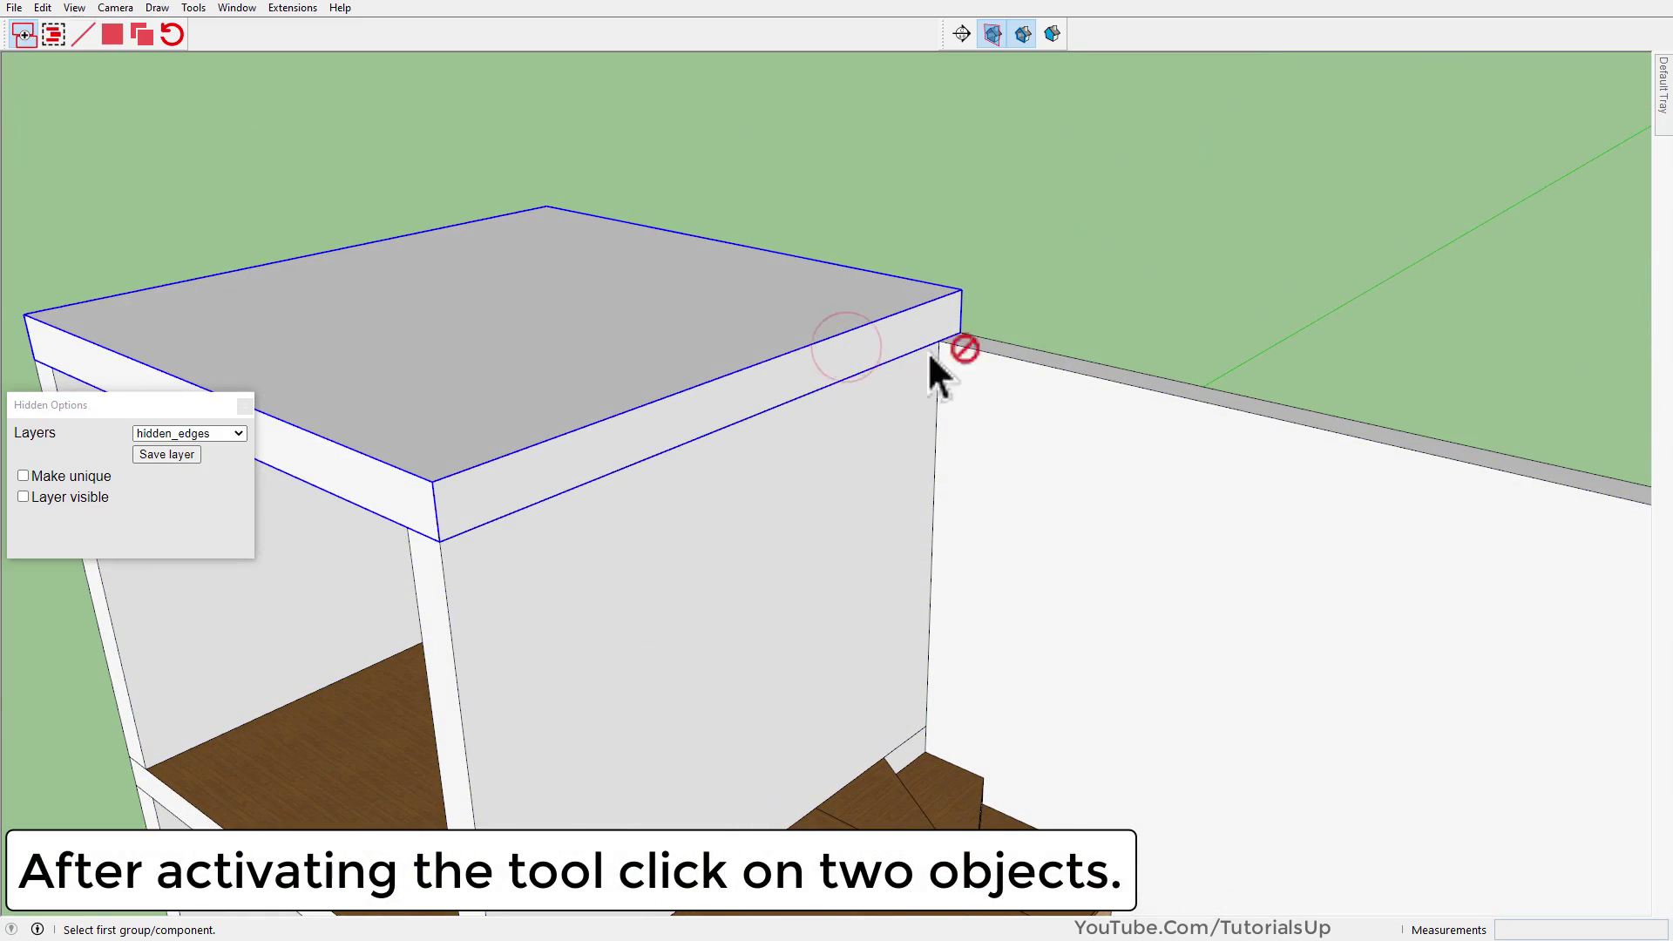
click(1118, 455)
Try to move the ceiling slab to check that it is still a separate group
middle_drag(1301, 402, 1028, 514)
click(1002, 383)
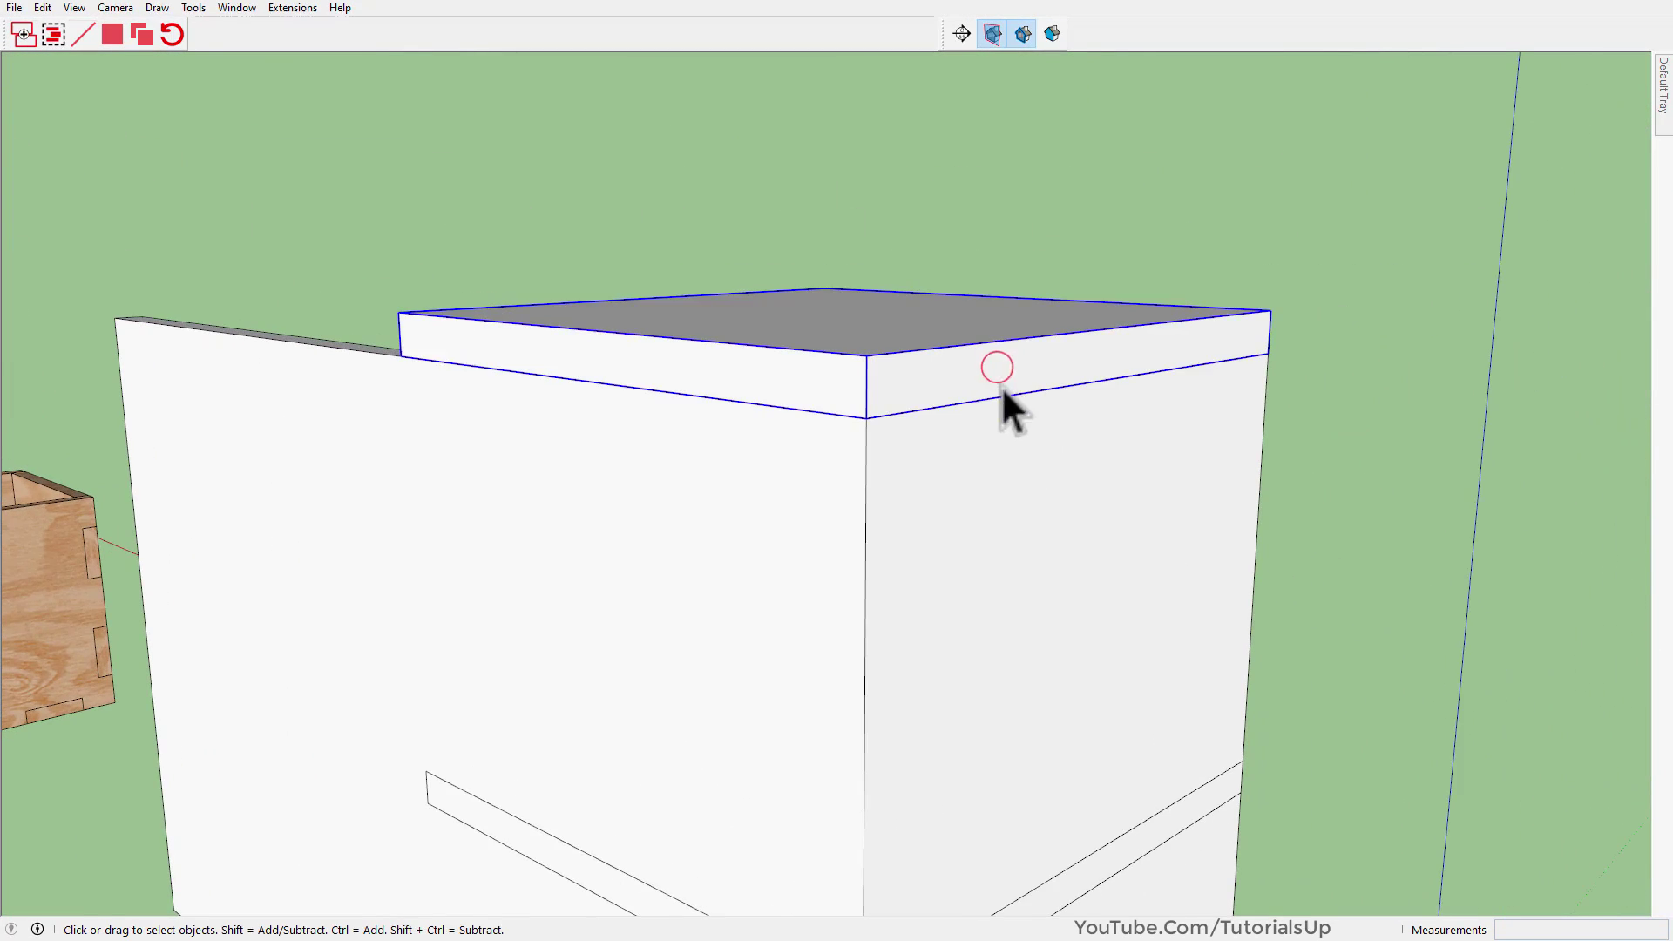
key(m)
click(973, 676)
key(space)
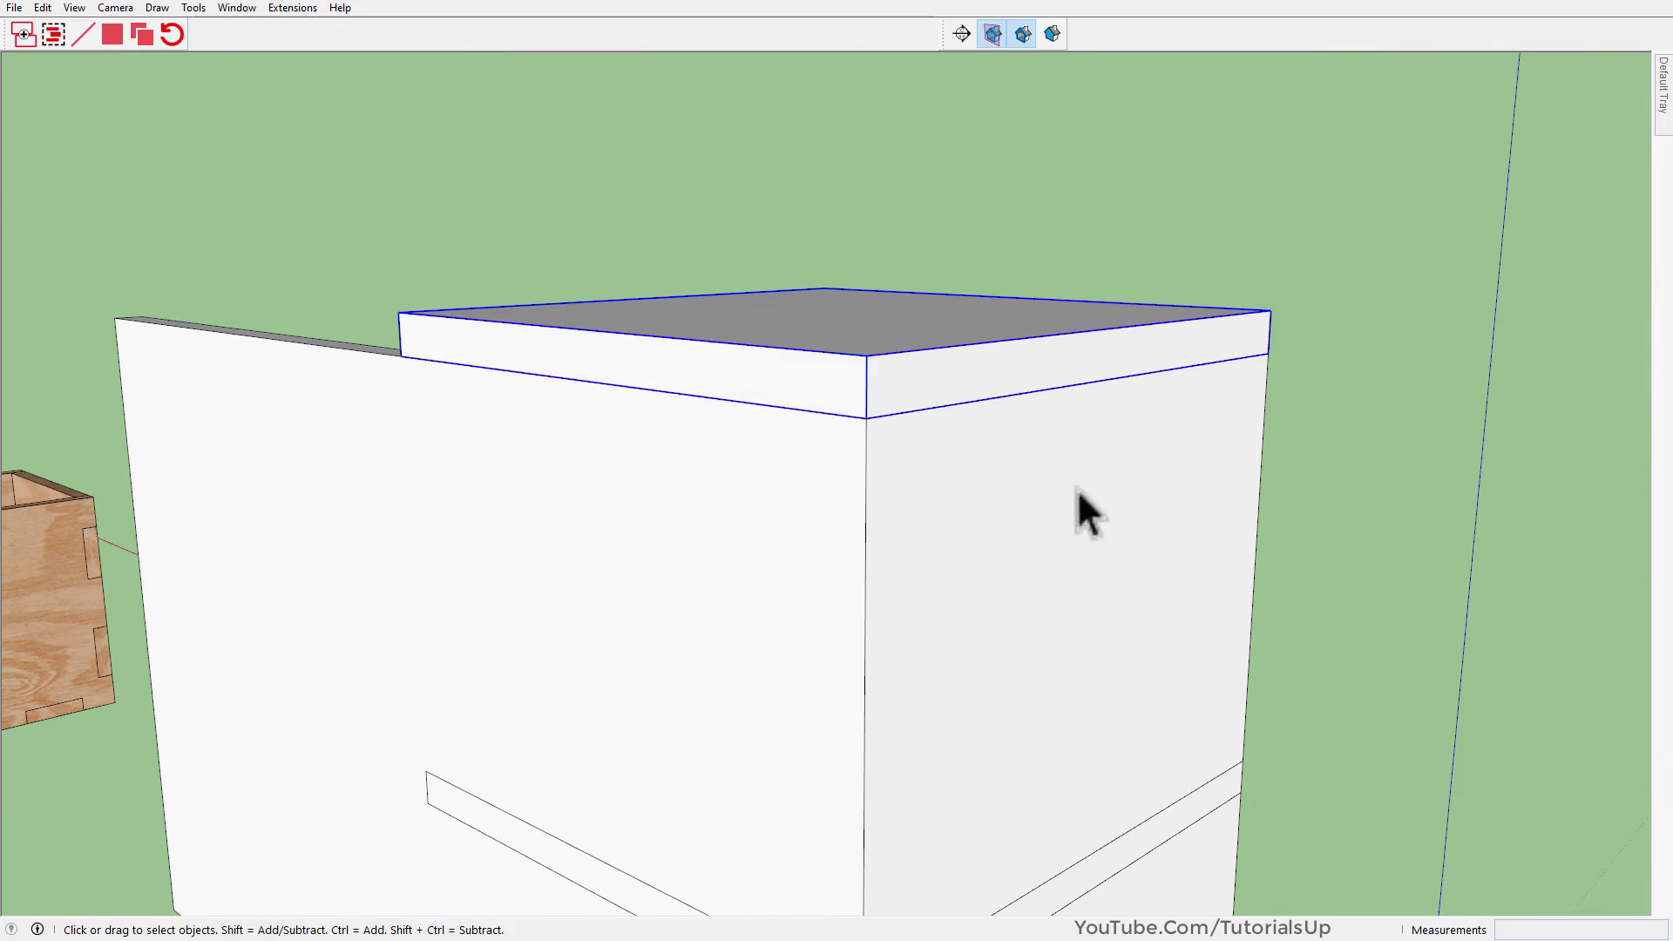
Hide the Ceiling tag and show it again to check that the slab keeps its own tag
middle_drag(1077, 488, 139, 488)
shift+middle_drag(140, 488, 747, 523)
scroll(746, 523, up, 5)
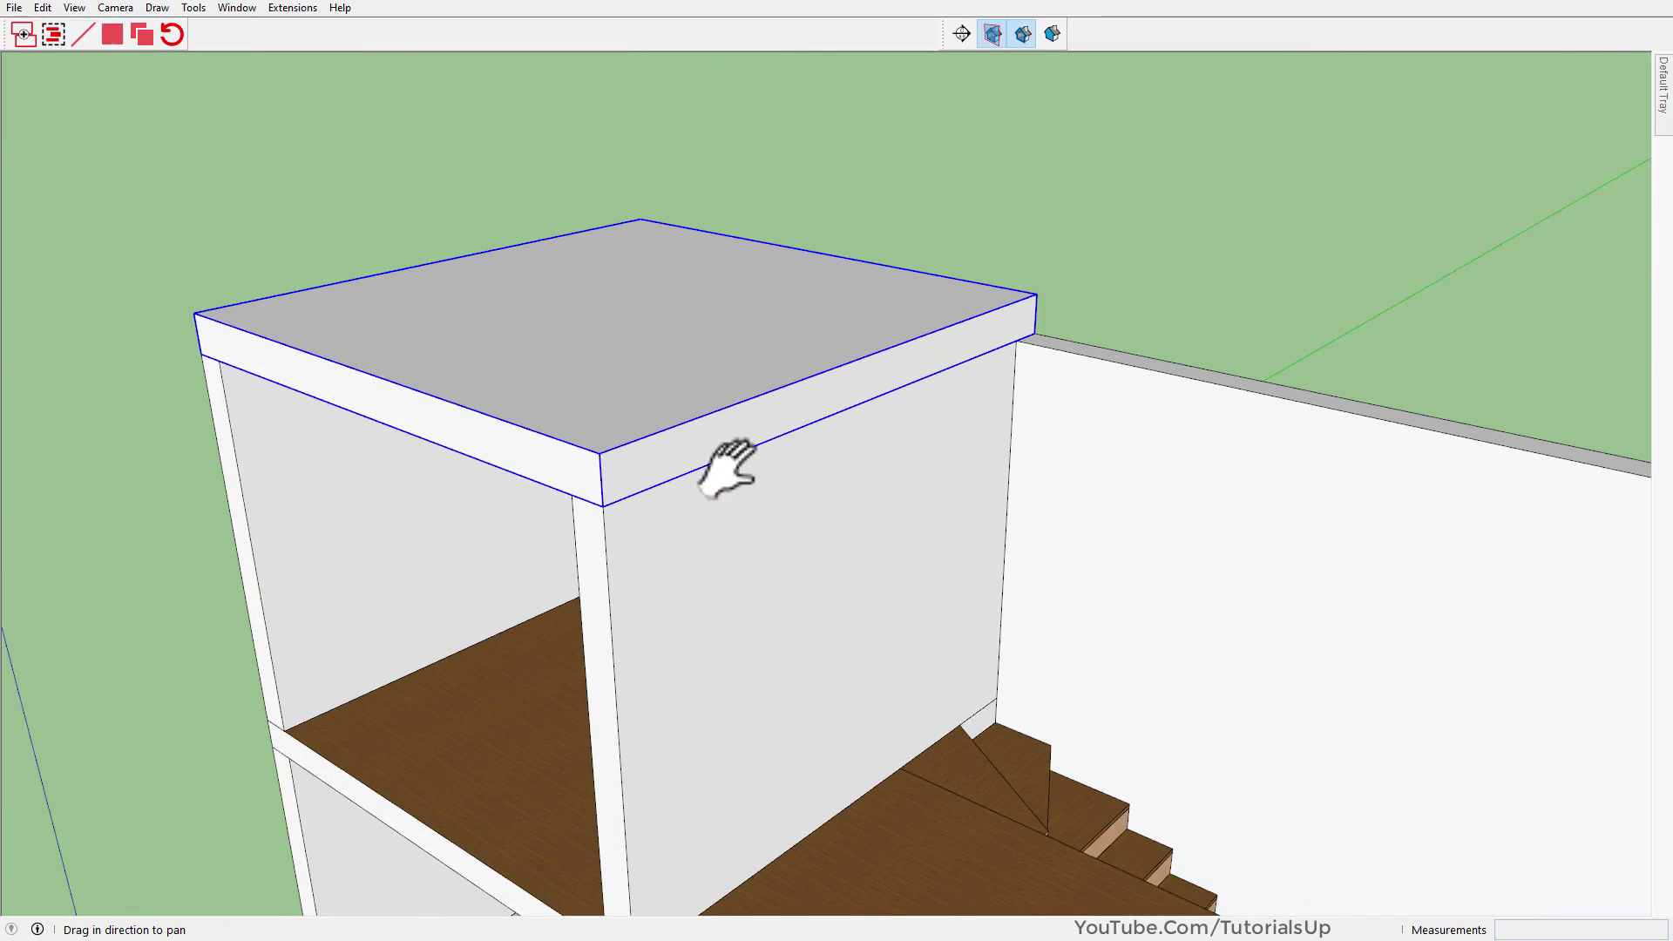
click(1660, 96)
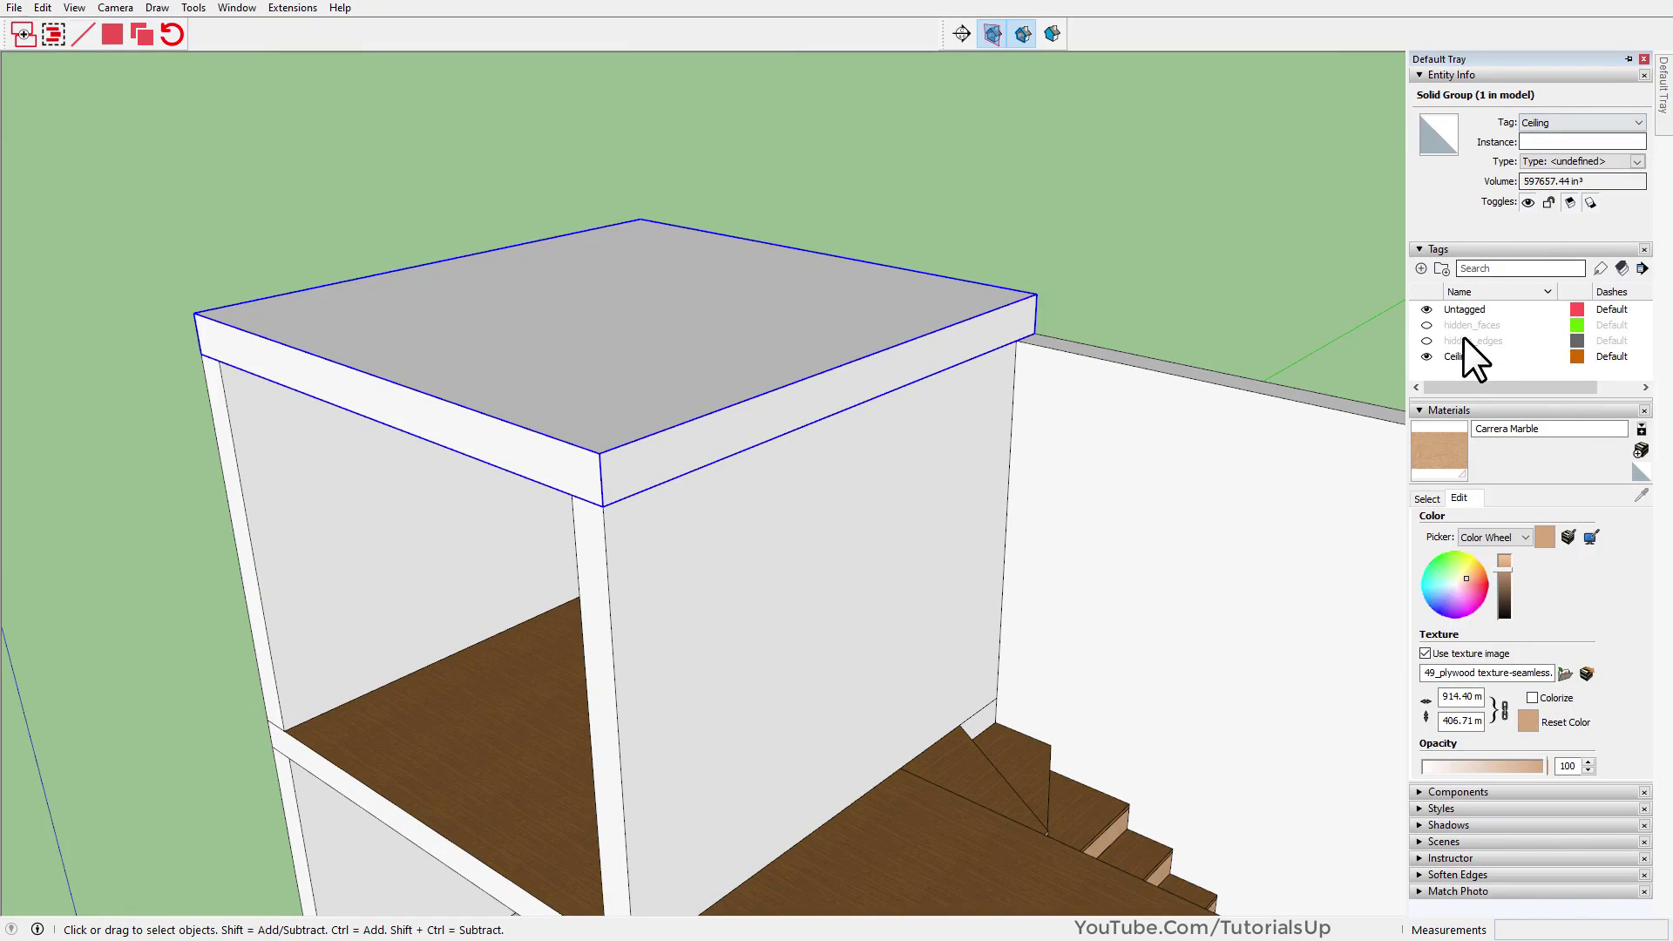
click(1427, 357)
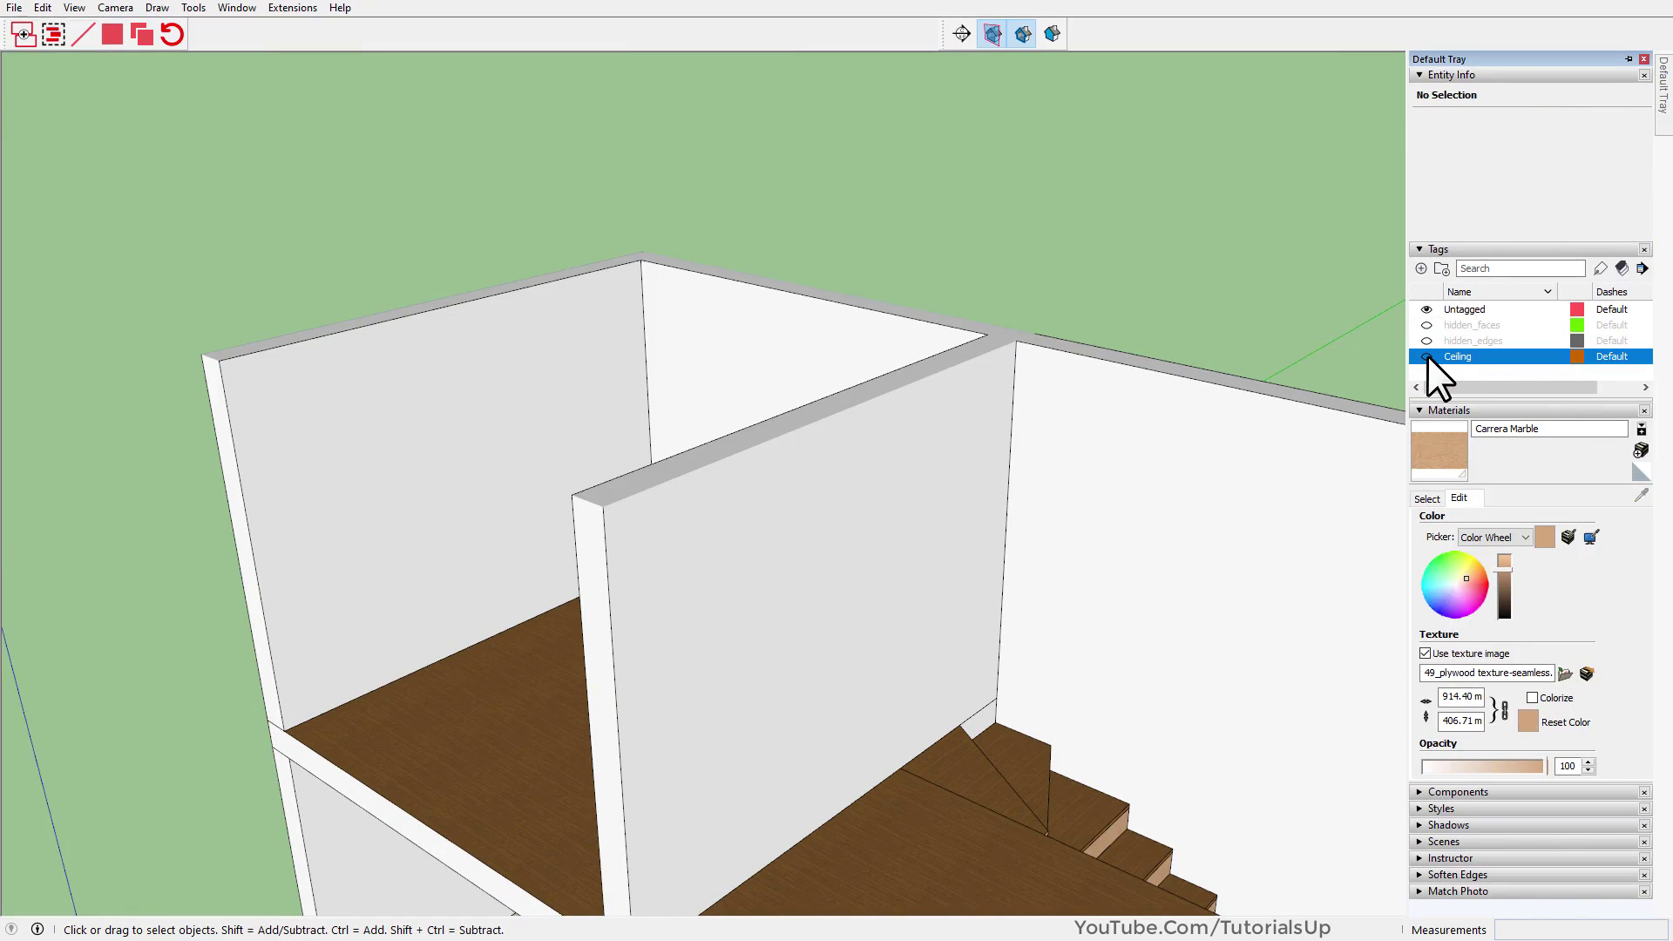
click(1427, 356)
Turn on visibility of the hidden_edges tag and inspect the joint between the ceiling slab and the walls
scroll(1019, 344, up, 6)
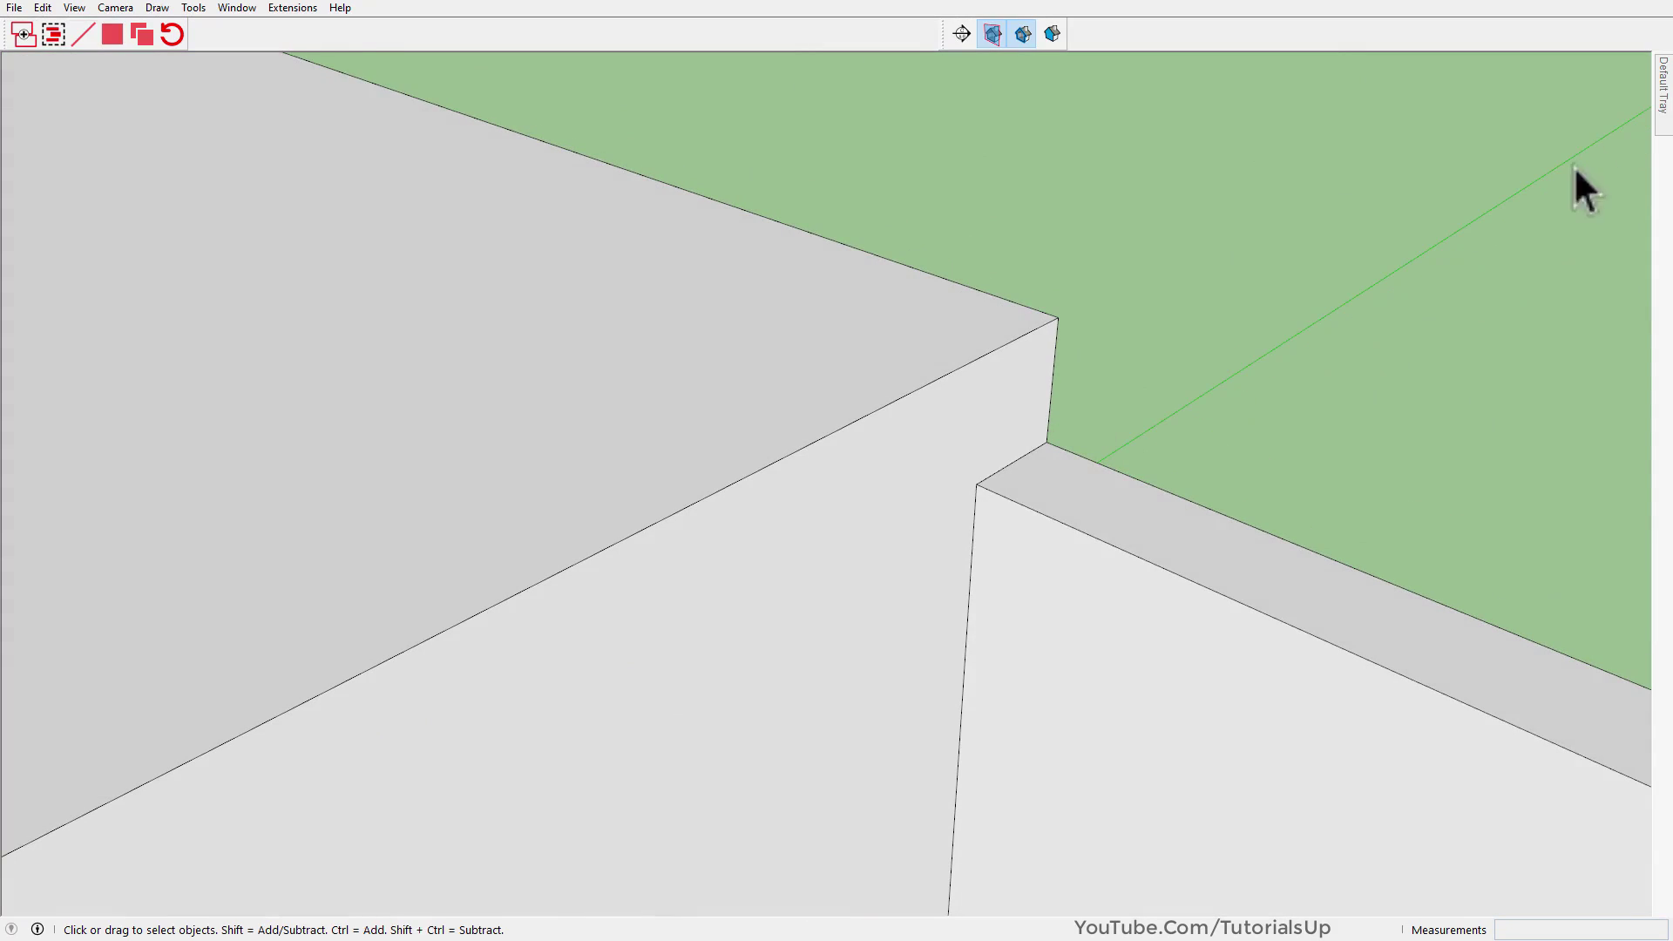
mouse_move(1661, 118)
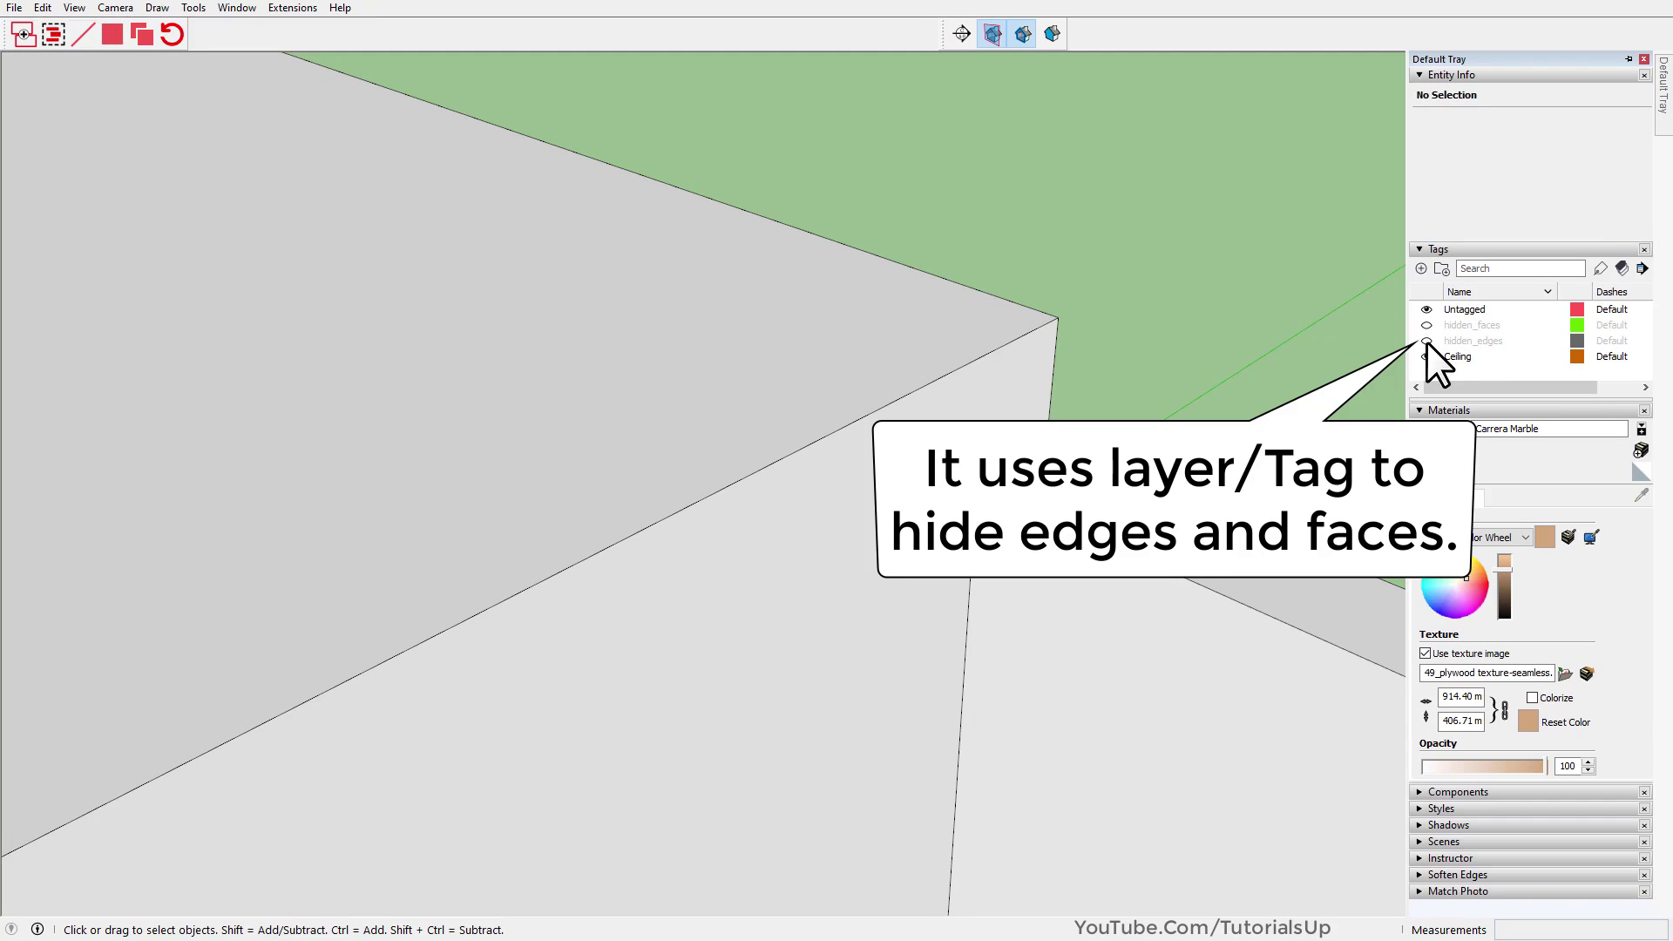
click(1426, 341)
middle_drag(801, 636, 682, 531)
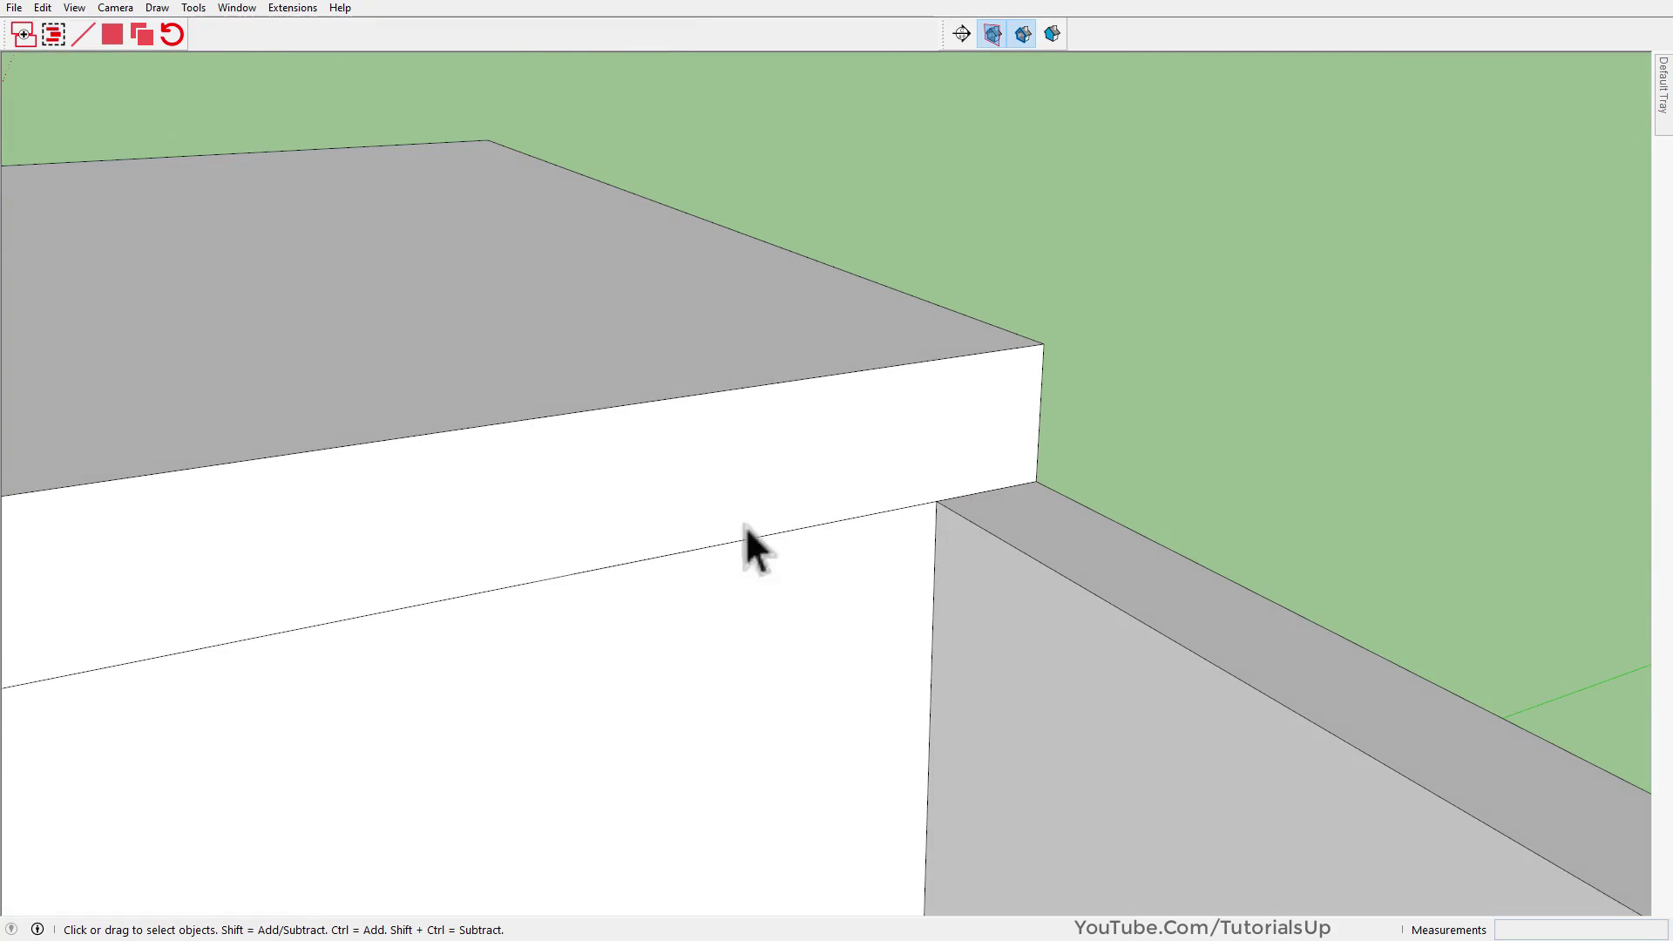
scroll(871, 497, down, 5)
scroll(1000, 462, up, 3)
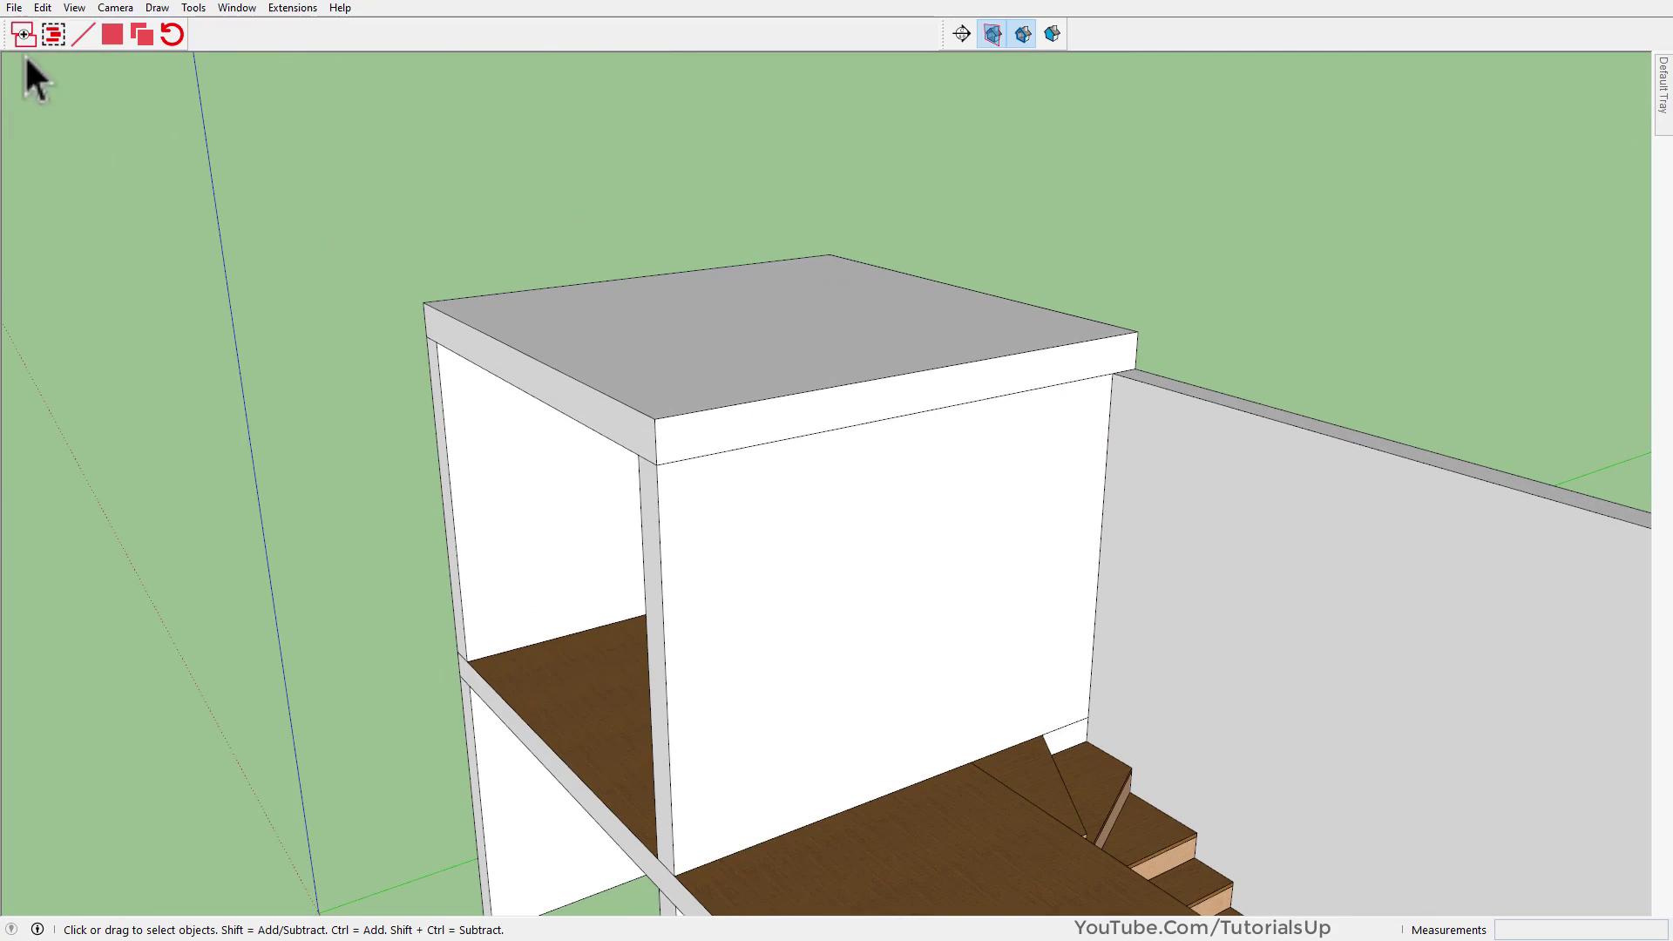
Turn off Layer visible for hidden_edges and combine the floor slab with the walls by hiding their overlapping edges
click(24, 34)
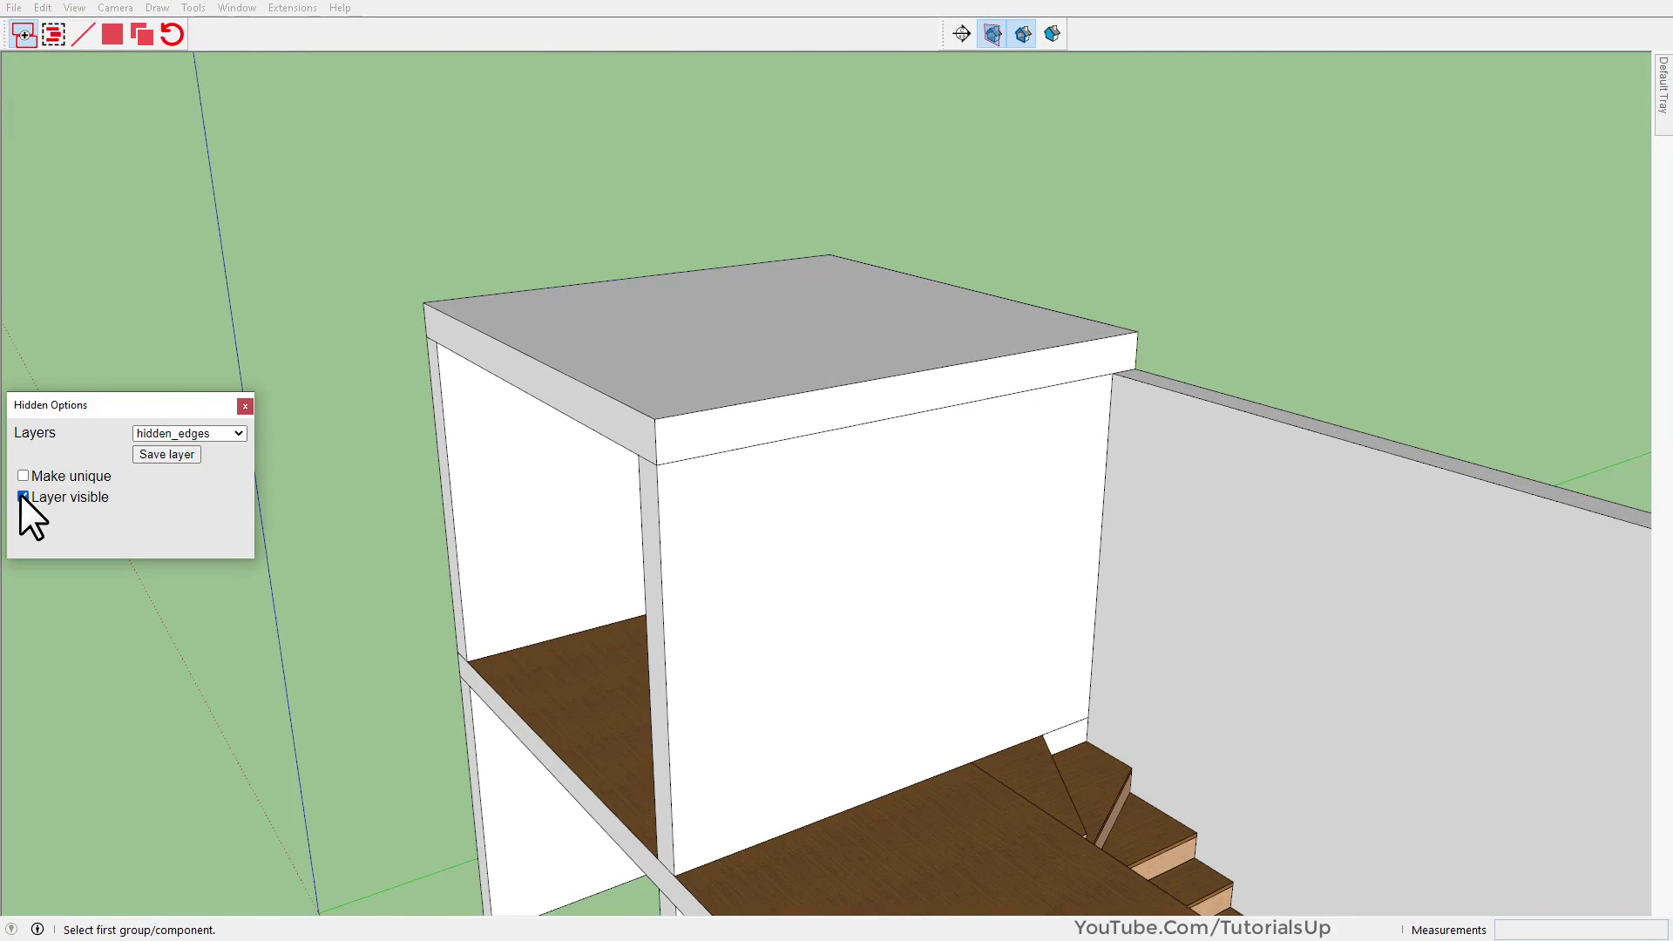
click(23, 497)
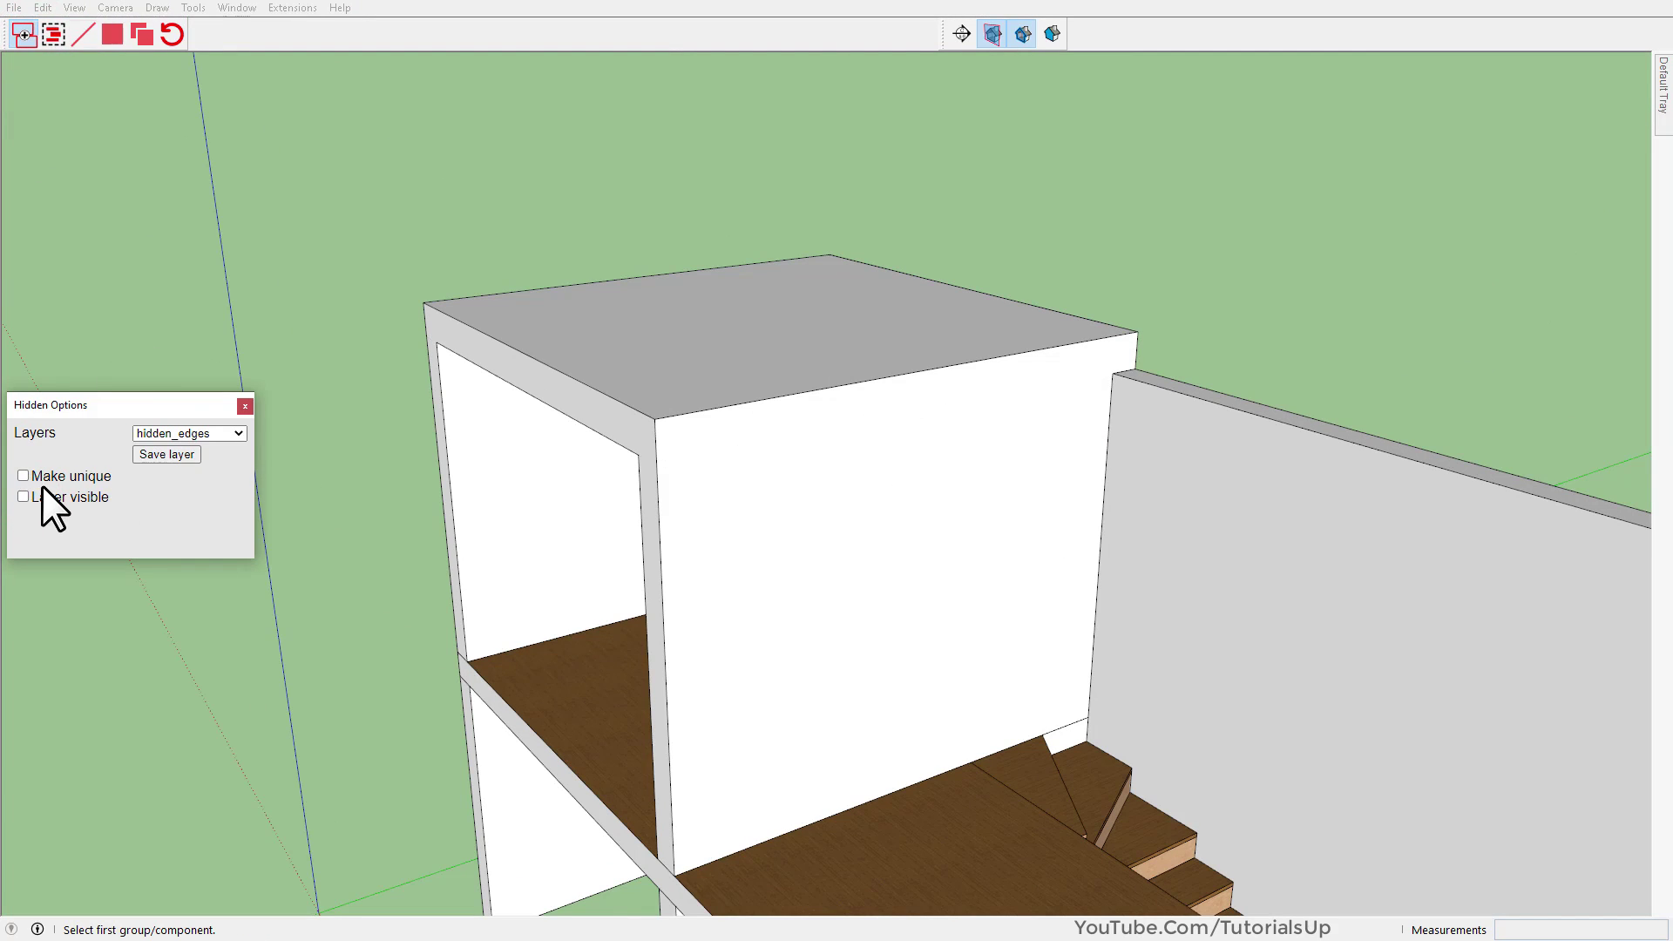
middle_drag(403, 419, 974, 587)
click(933, 557)
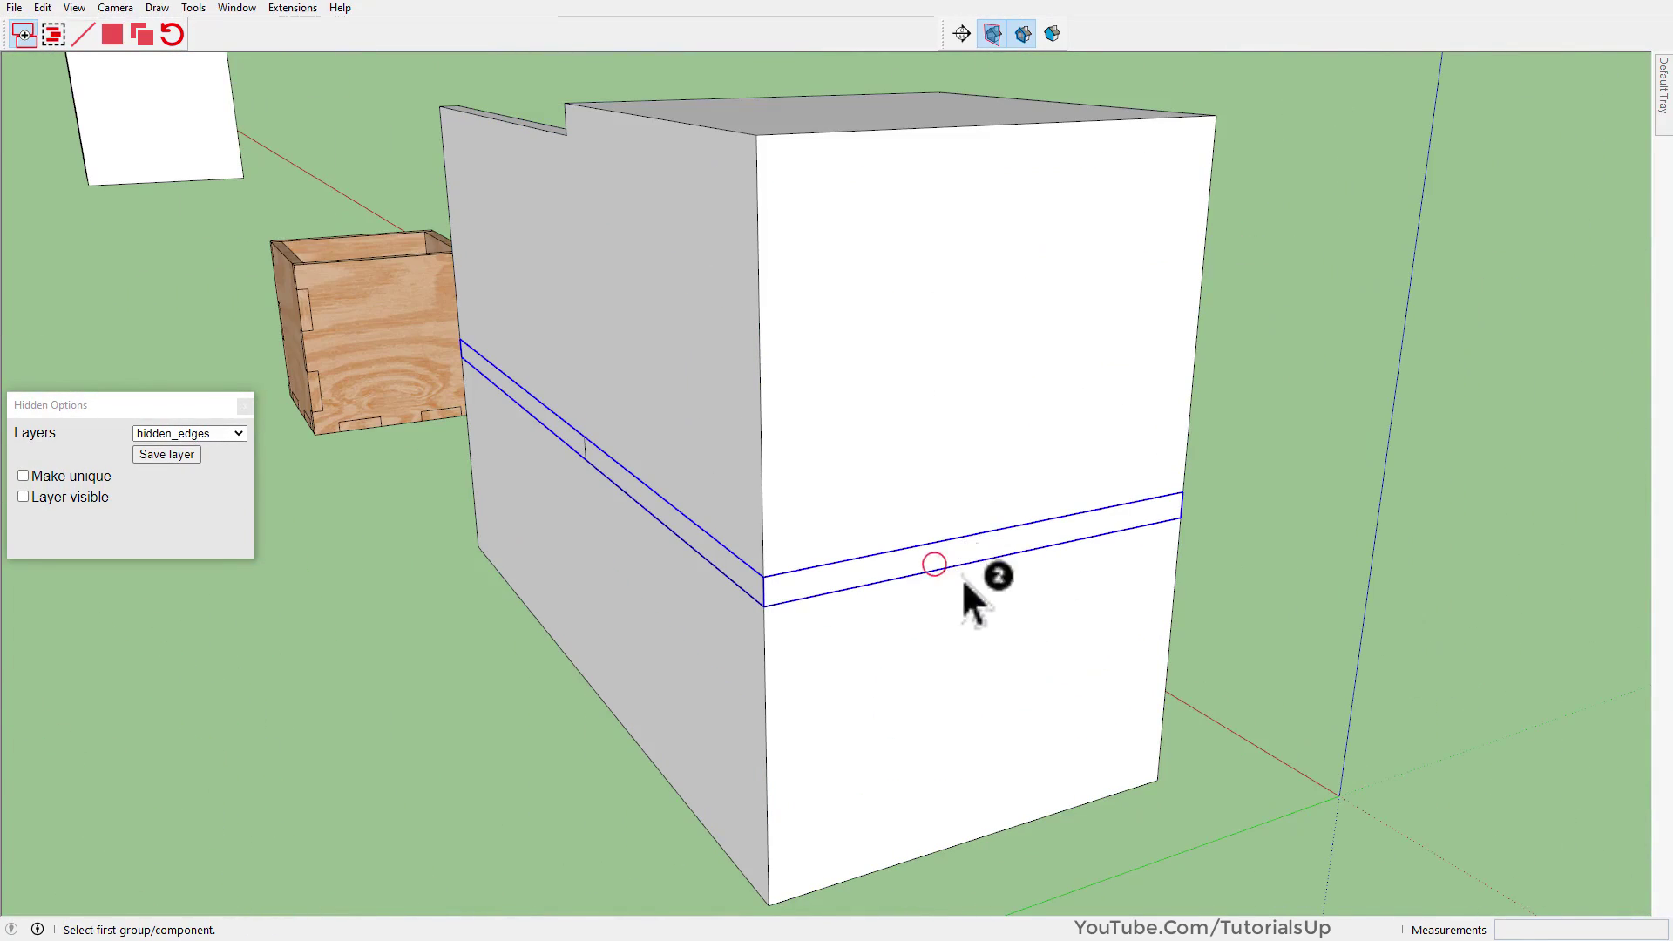
click(1079, 672)
middle_drag(1251, 683, 1270, 589)
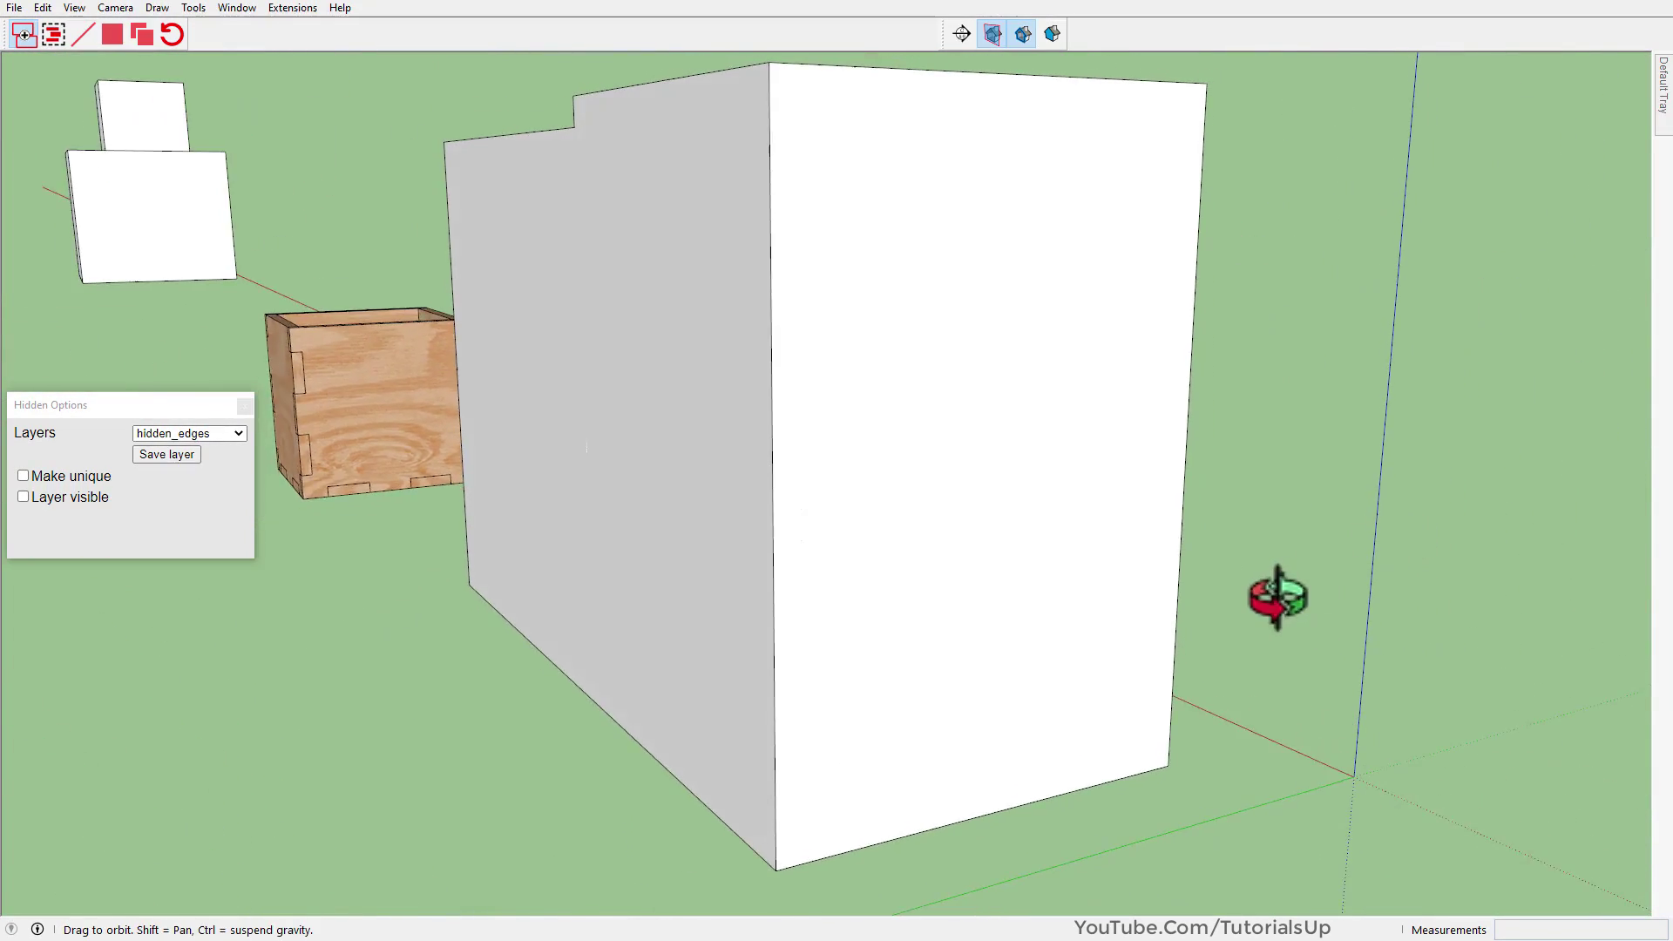
Try to move the floor slab to check that it is still separate from the walls
click(969, 511)
middle_drag(968, 511, 1152, 623)
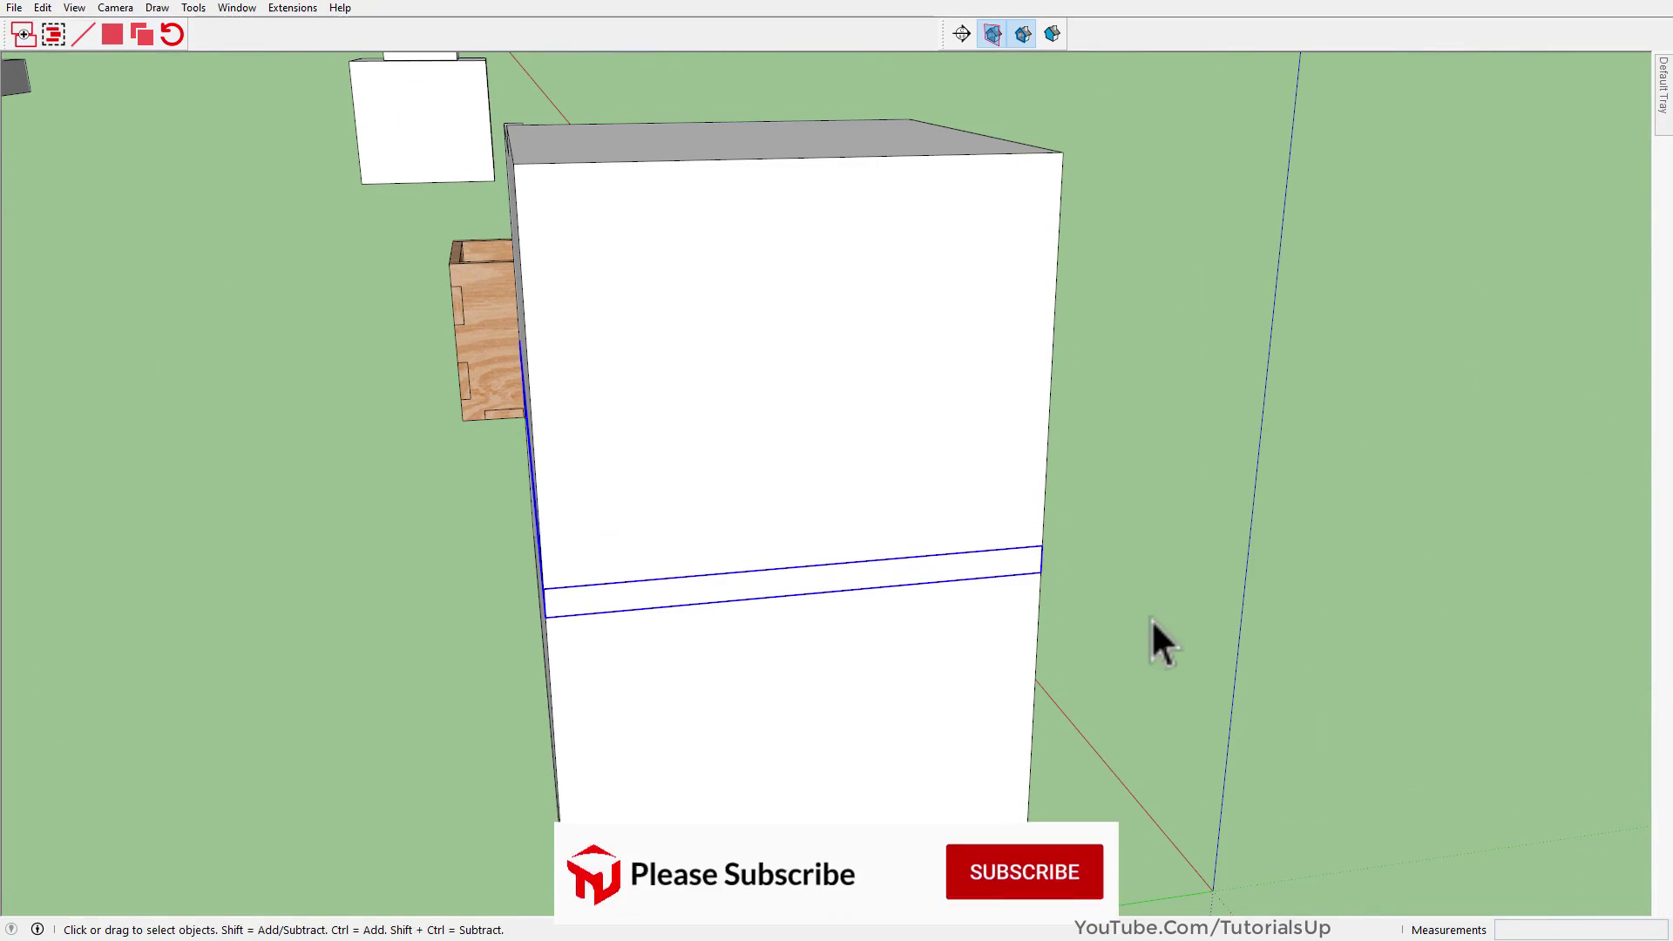
key(m)
click(1154, 634)
key(Escape)
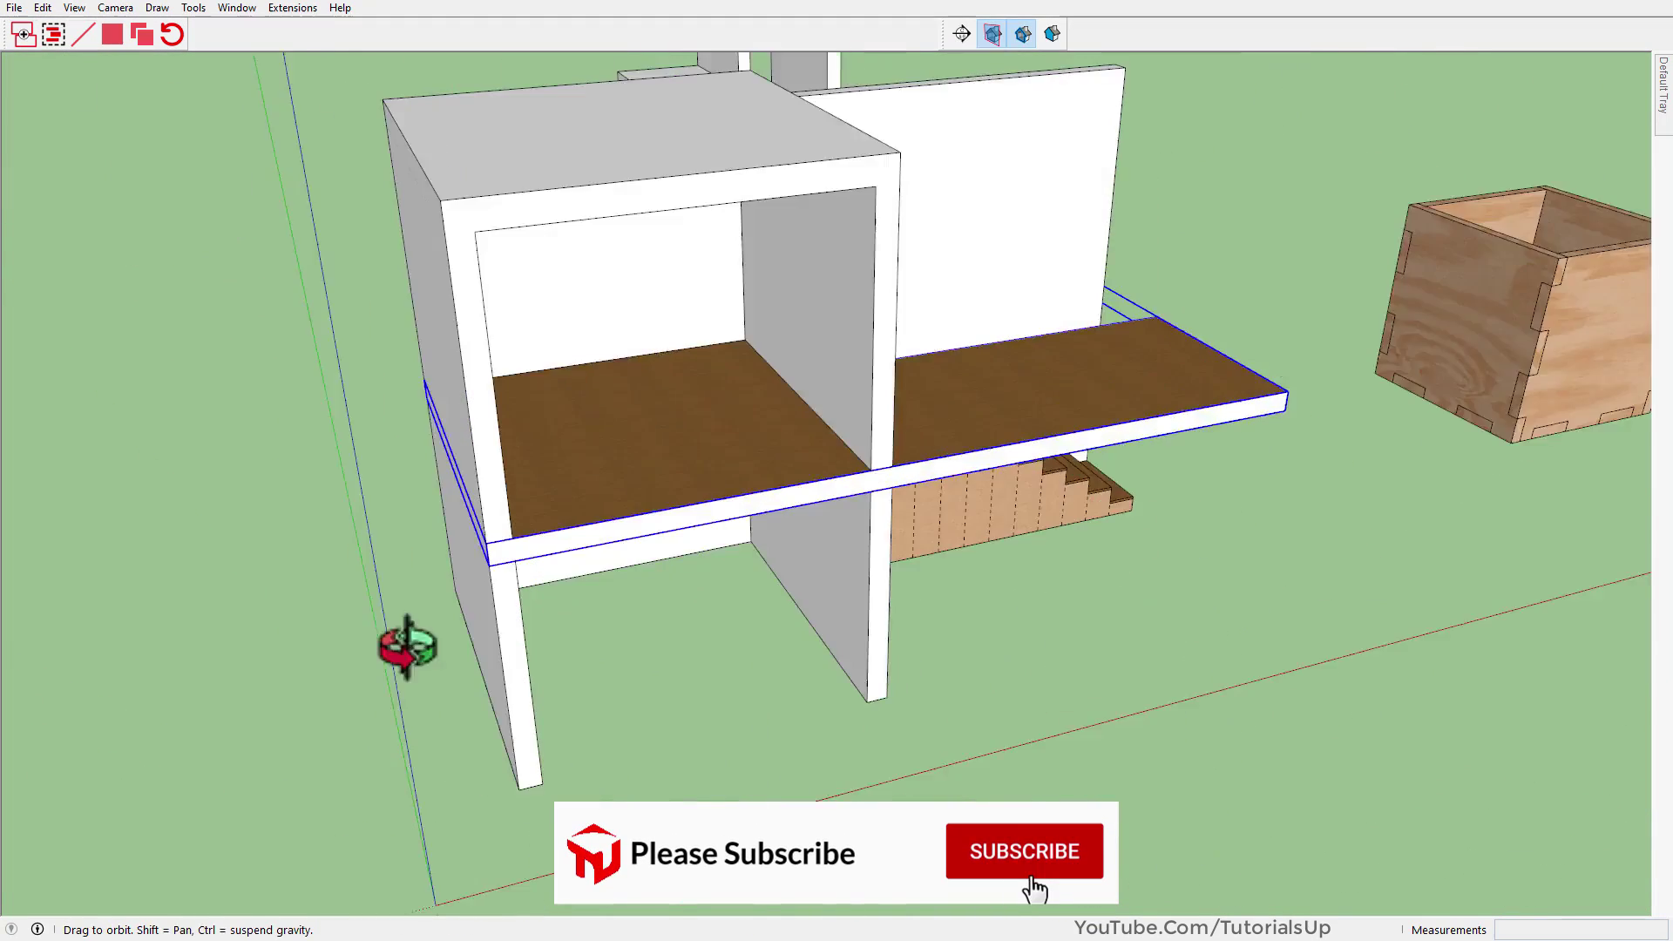
Open the wall and base components of the front L-shaped assembly for editing in turn and select their geometry
middle_drag(400, 642, 740, 571)
scroll(657, 616, up, 5)
middle_drag(657, 616, 786, 540)
double_click(786, 541)
click(786, 540)
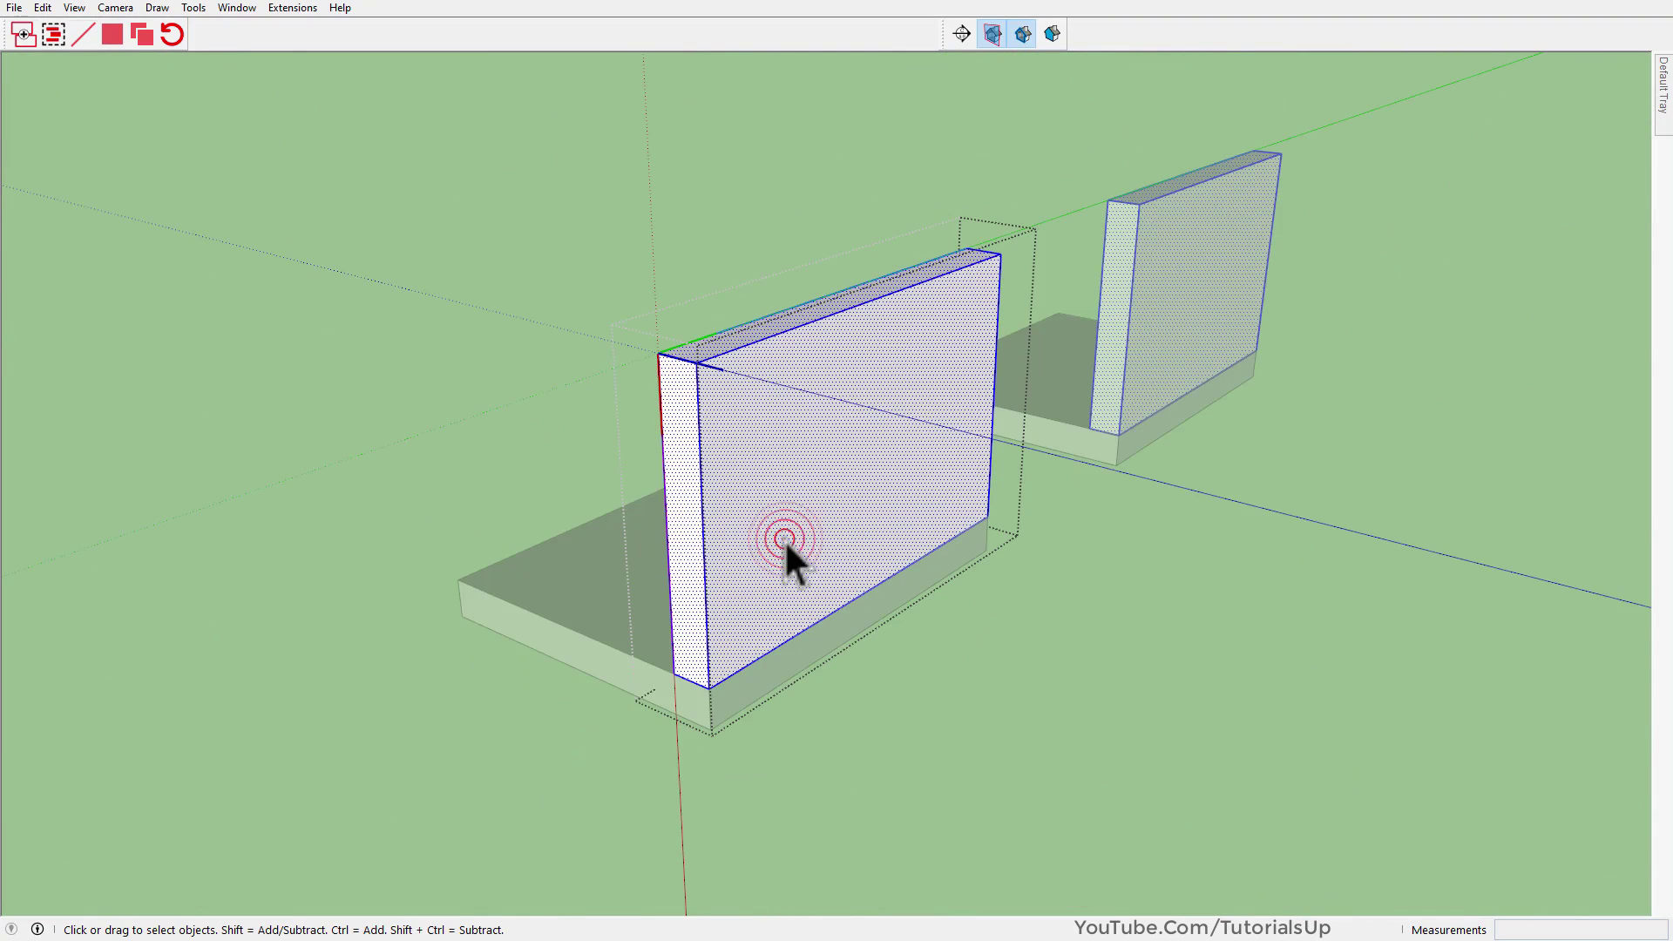
triple_click(562, 636)
click(98, 553)
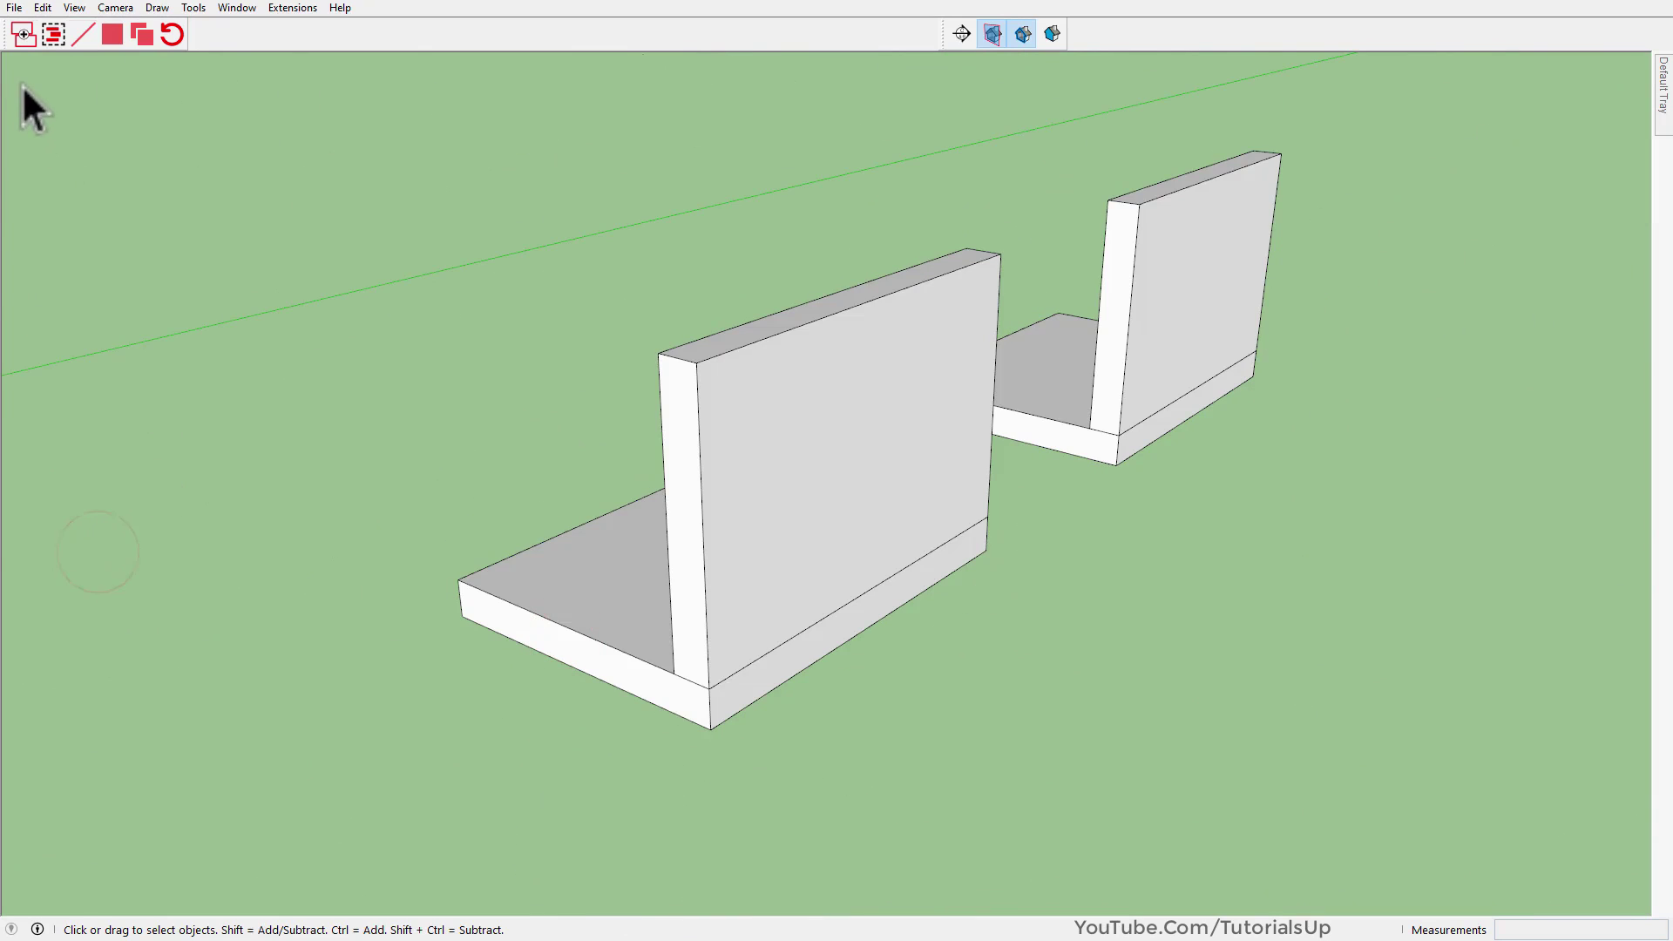
Combine the front L-shaped assembly's wall and base with Make unique off, and compare the result on its copy
click(16, 43)
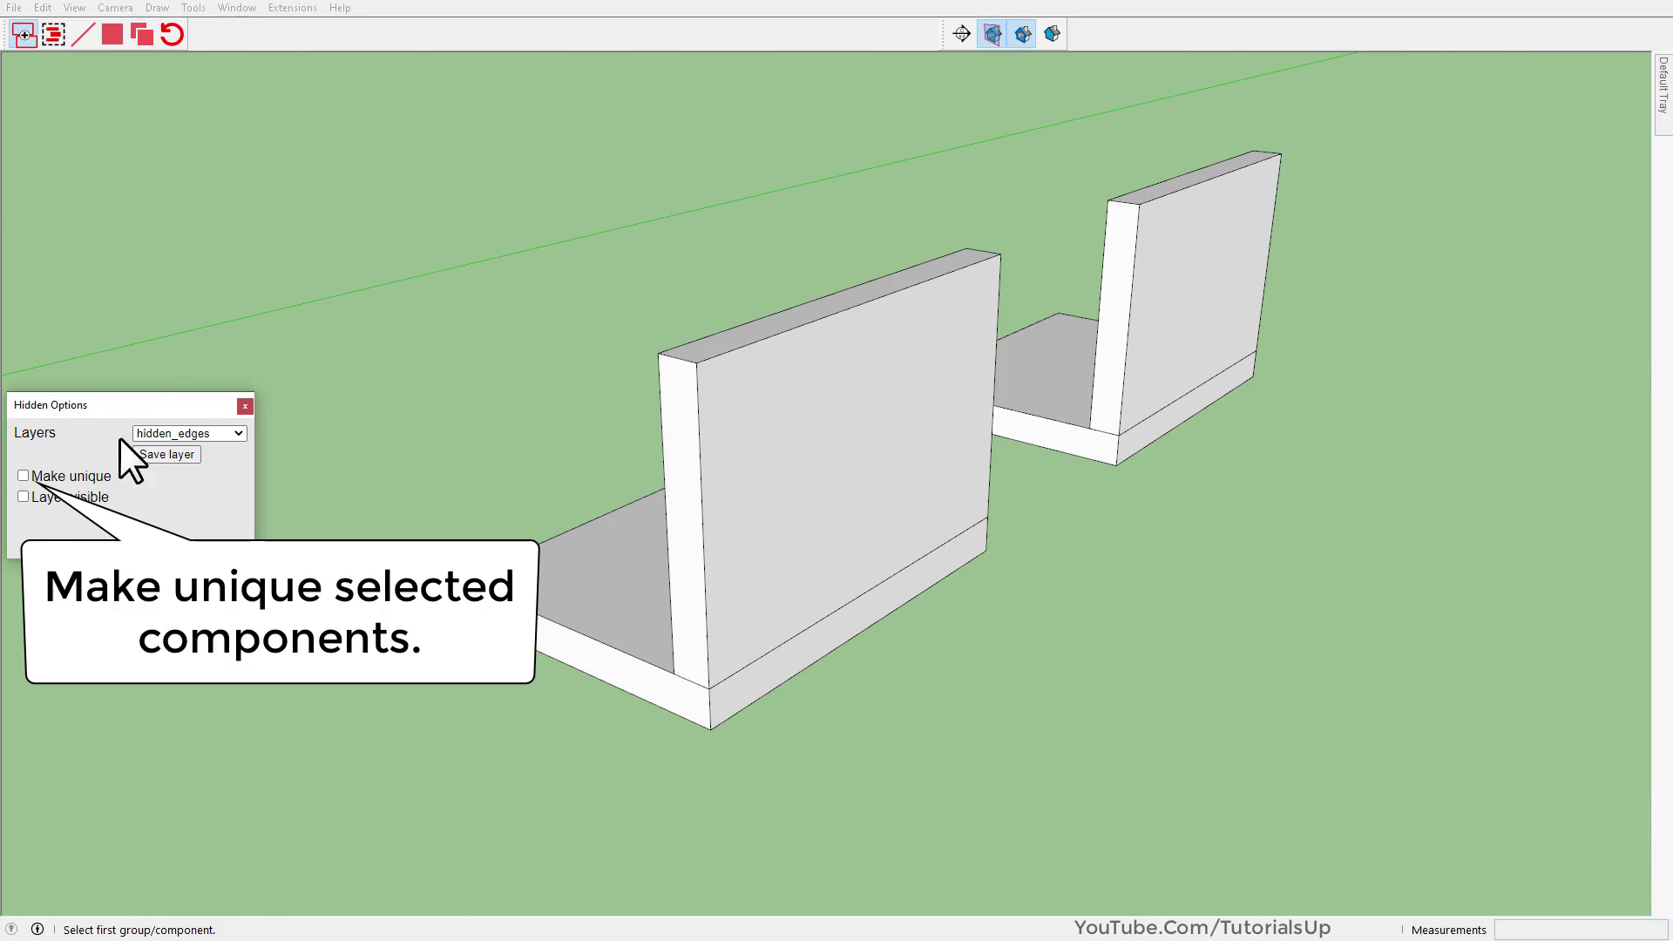
click(779, 466)
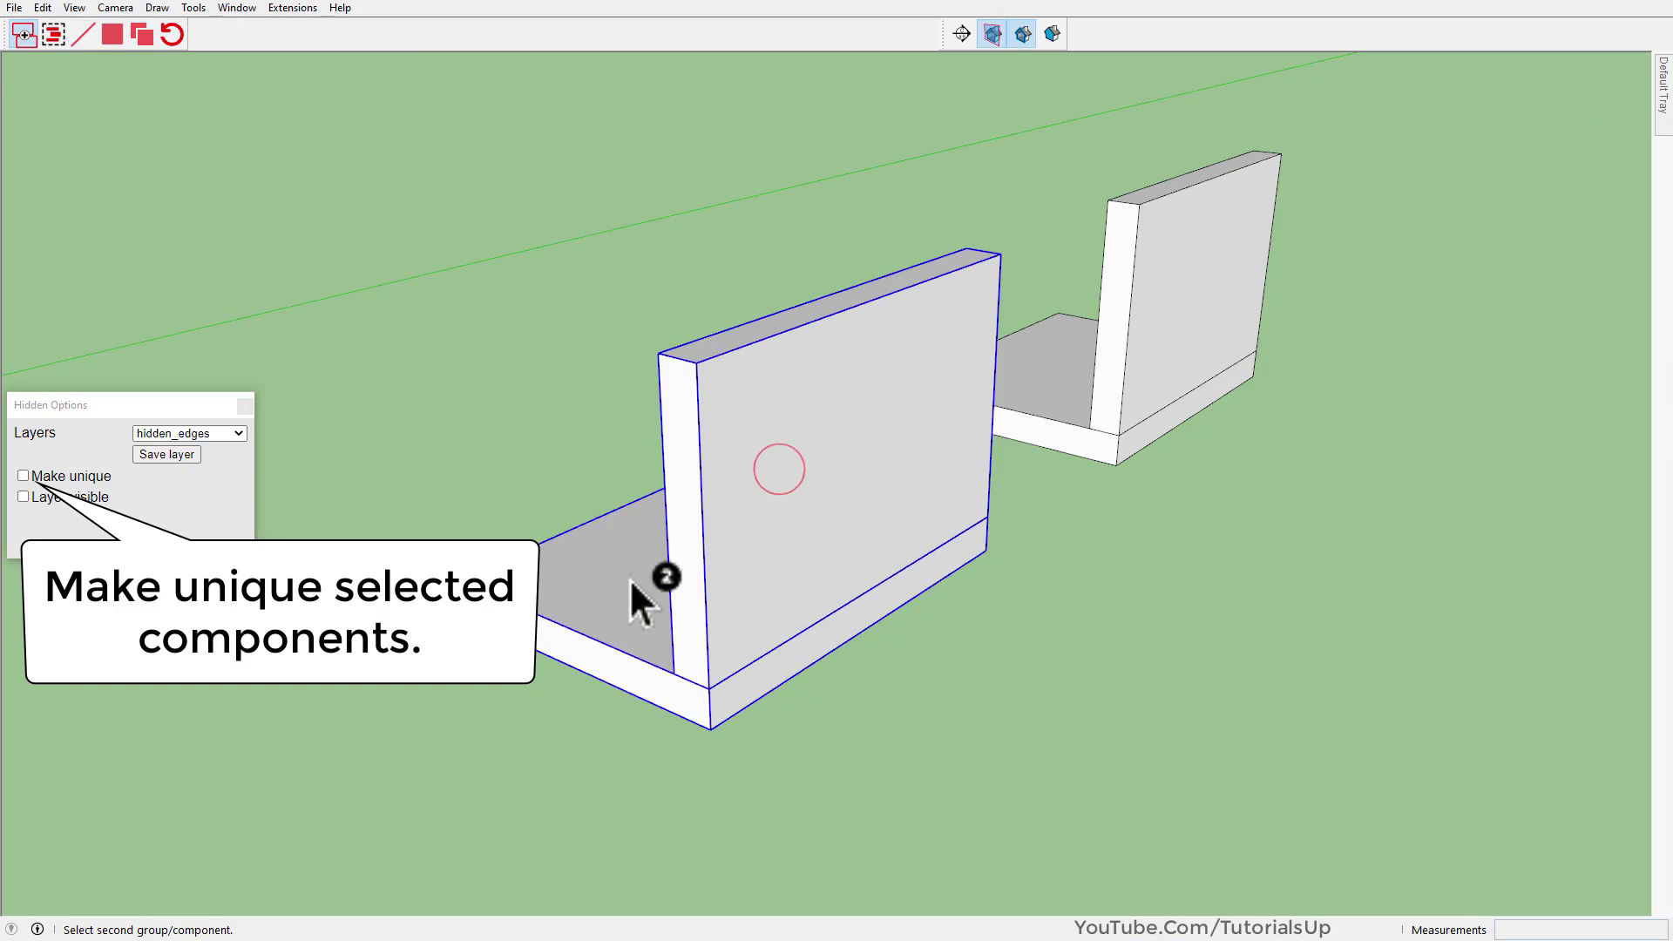
click(632, 584)
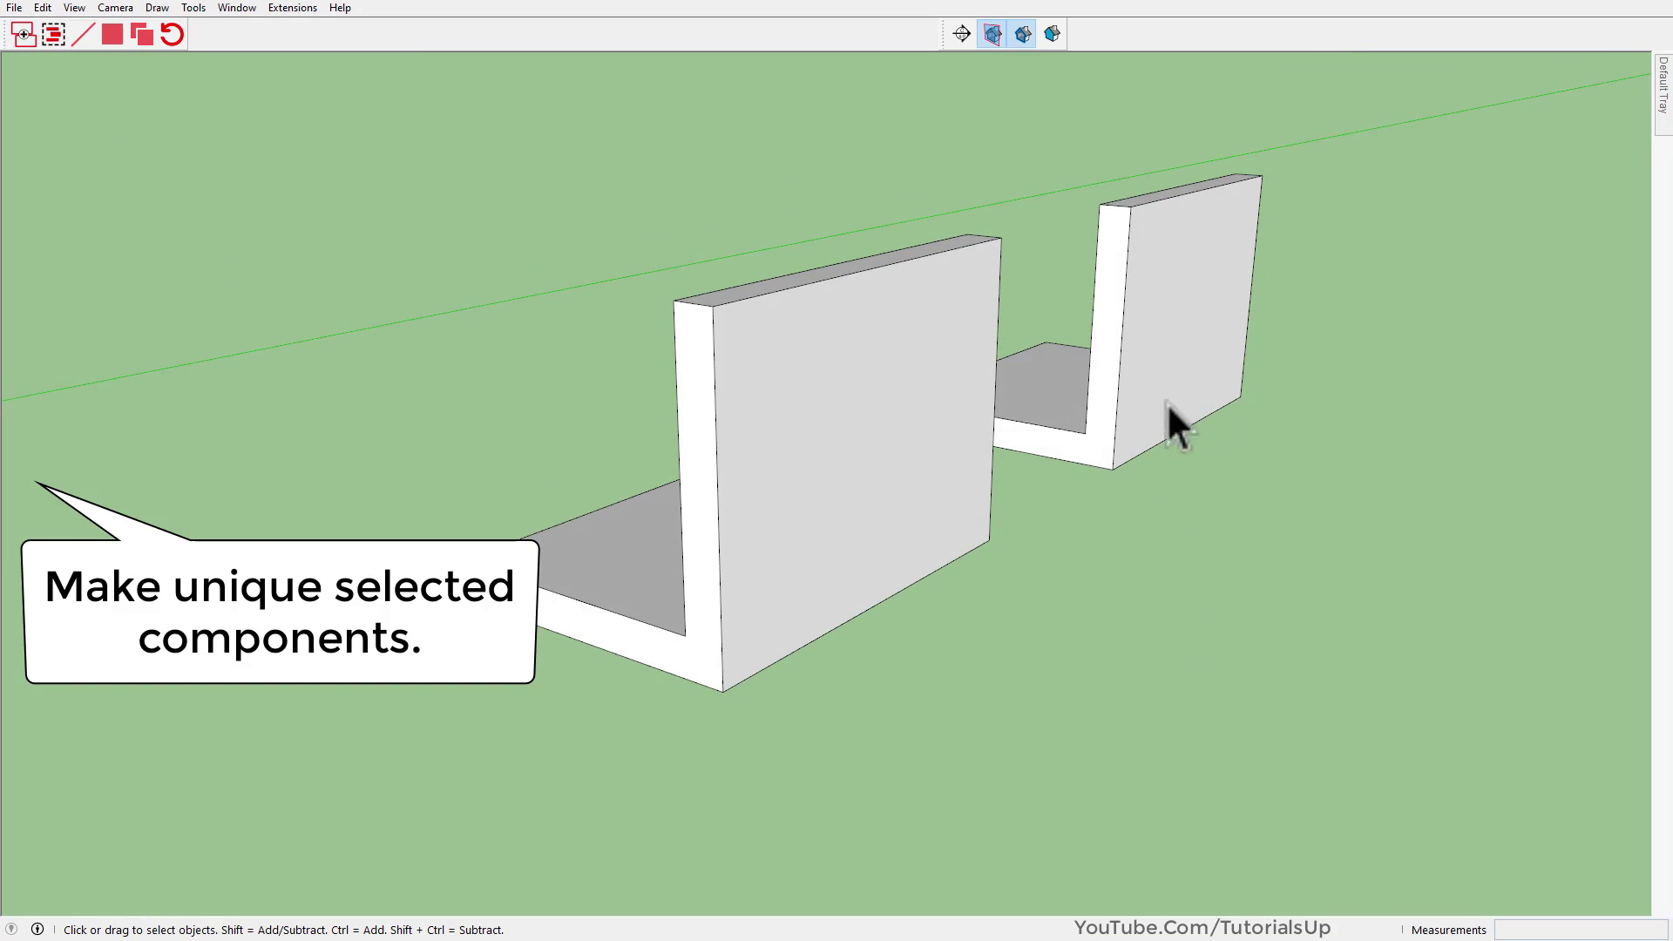
scroll(1209, 386, up, 4)
scroll(1205, 387, down, 3)
middle_drag(1204, 387, 1090, 509)
scroll(1090, 509, down, 2)
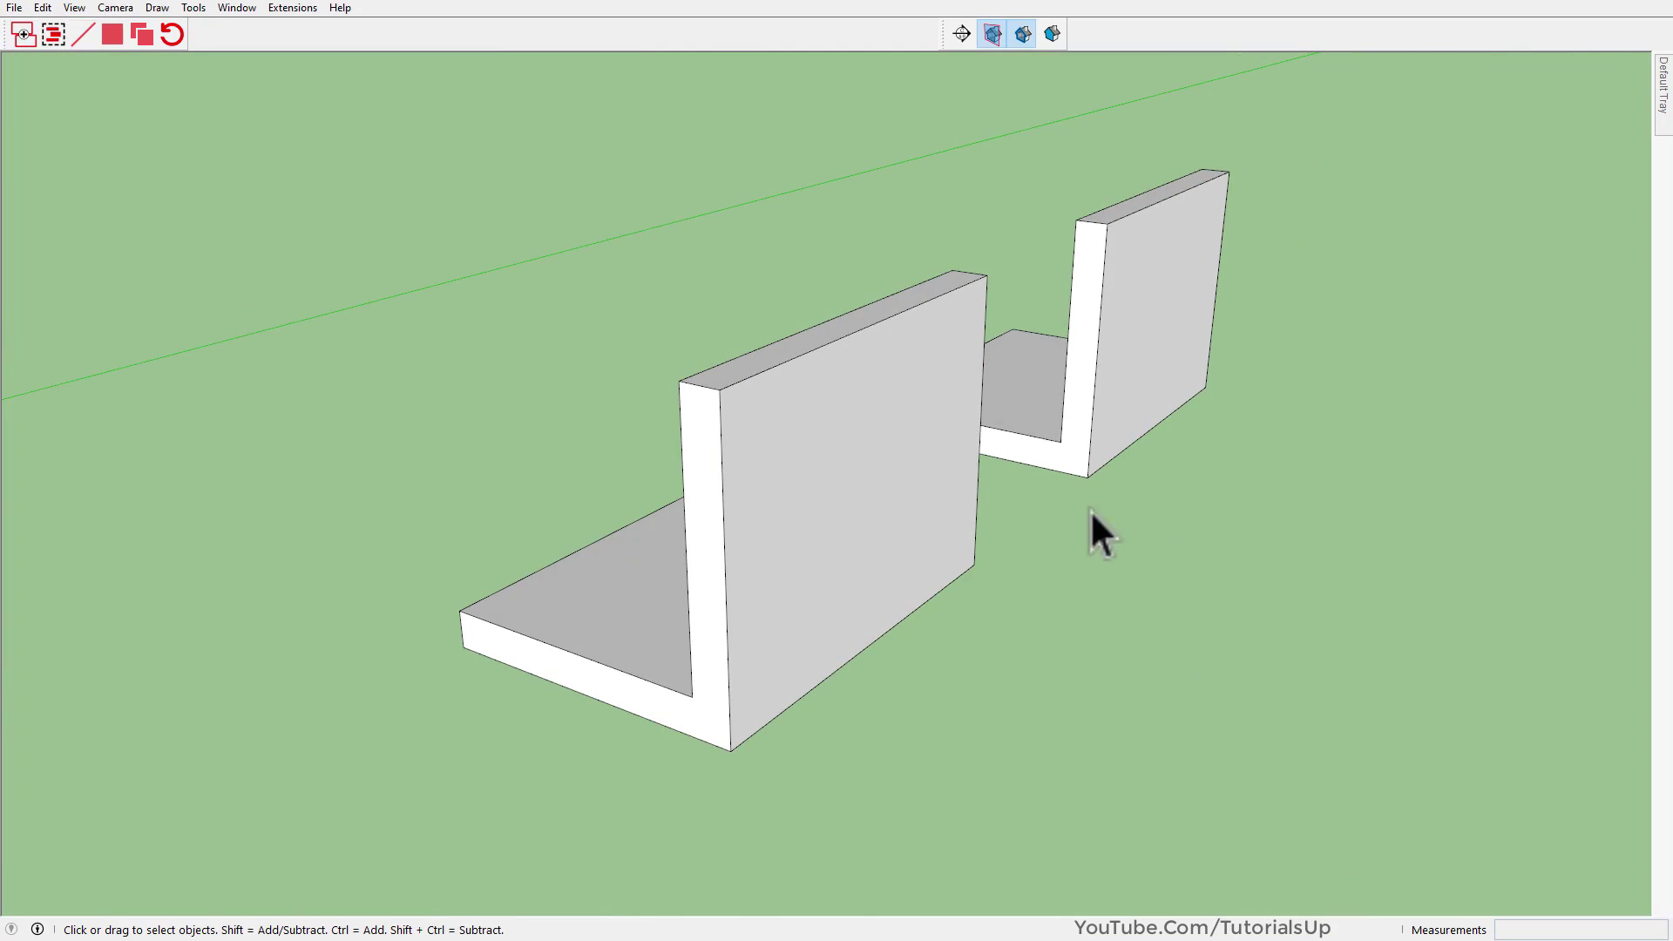
Recover the hidden edges of both L-shaped assemblies
drag(1258, 671, 685, 335)
click(177, 36)
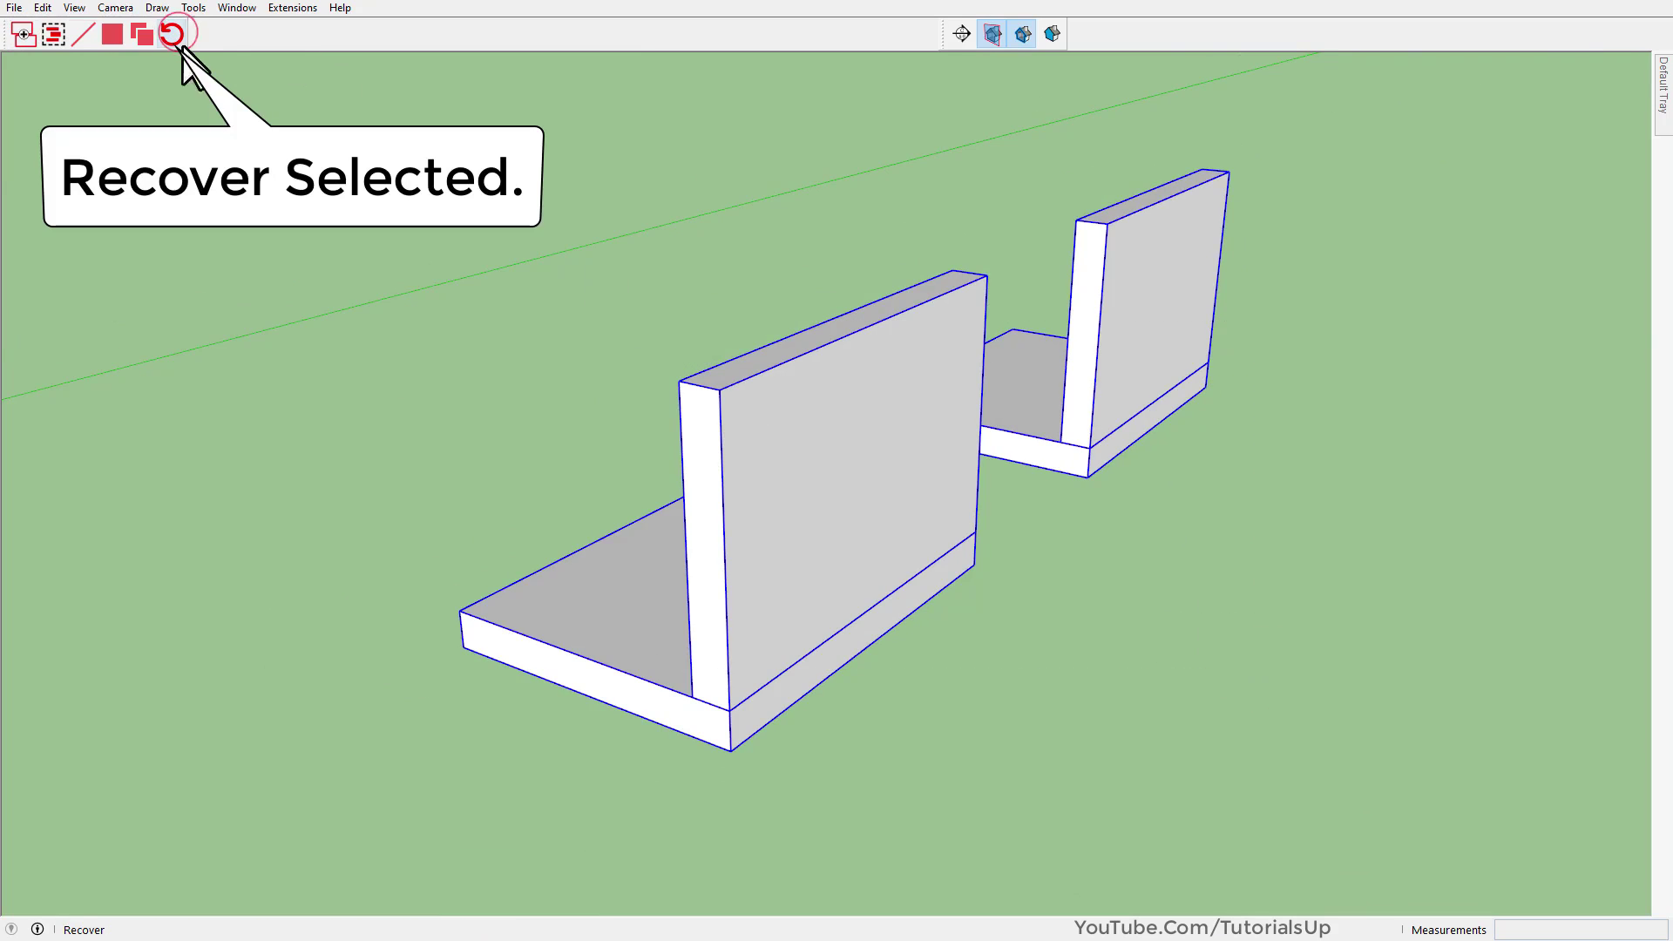
click(438, 441)
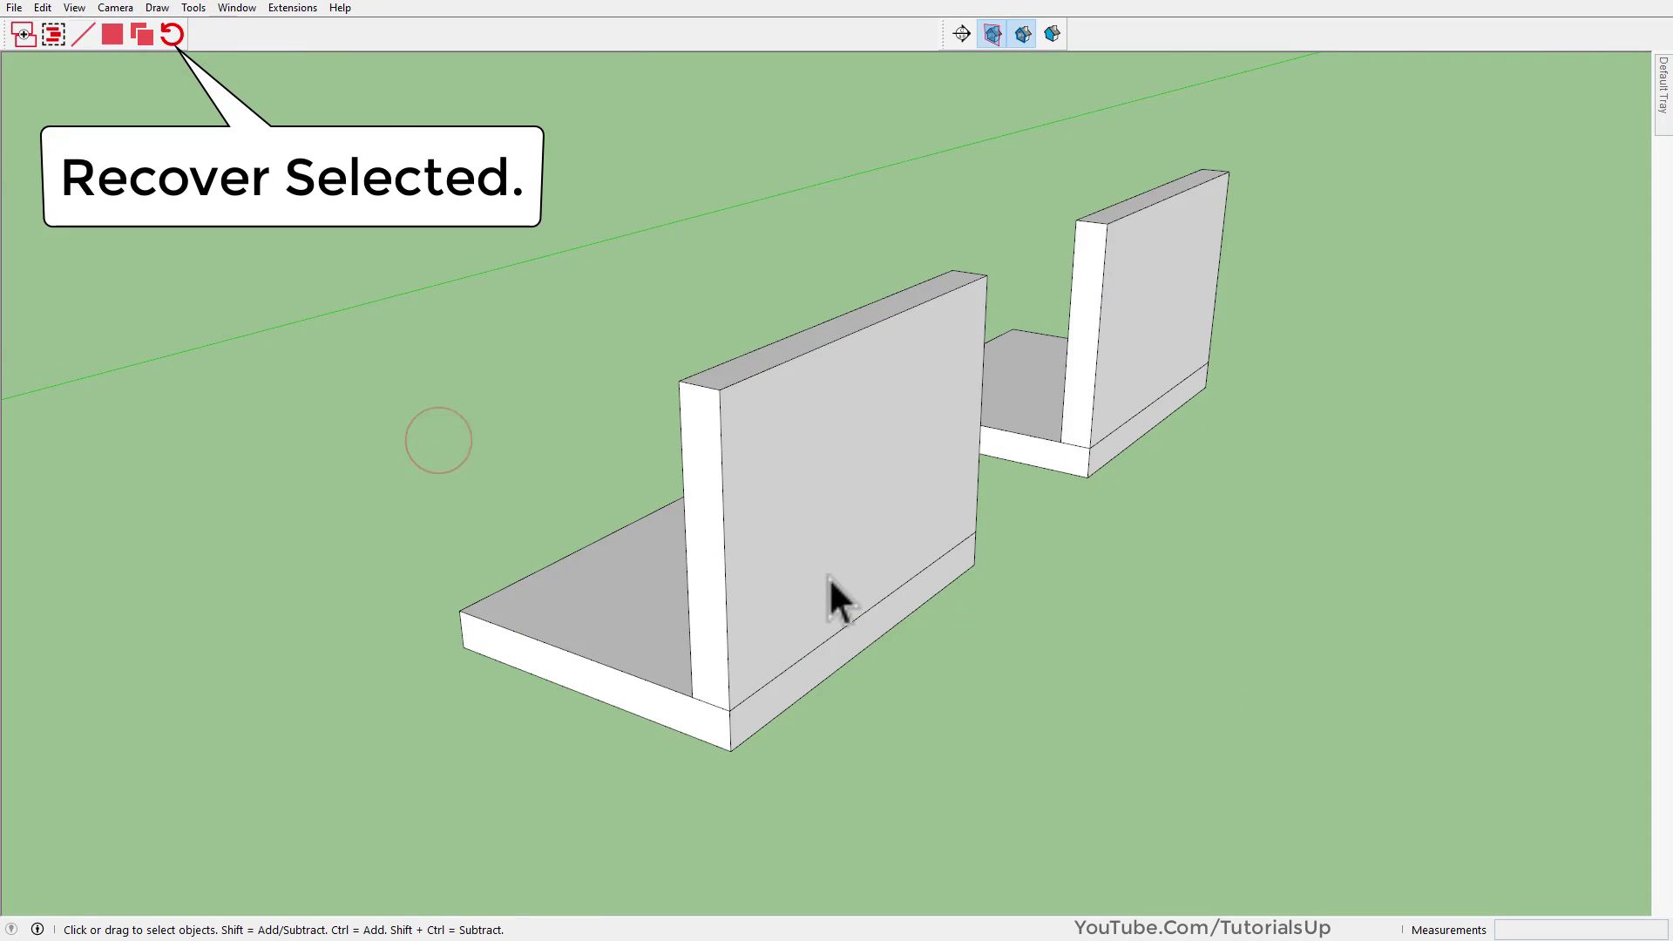
Combine the front L-shaped assembly's base and wall with Make unique on, leaving the copy behind it alone
click(23, 34)
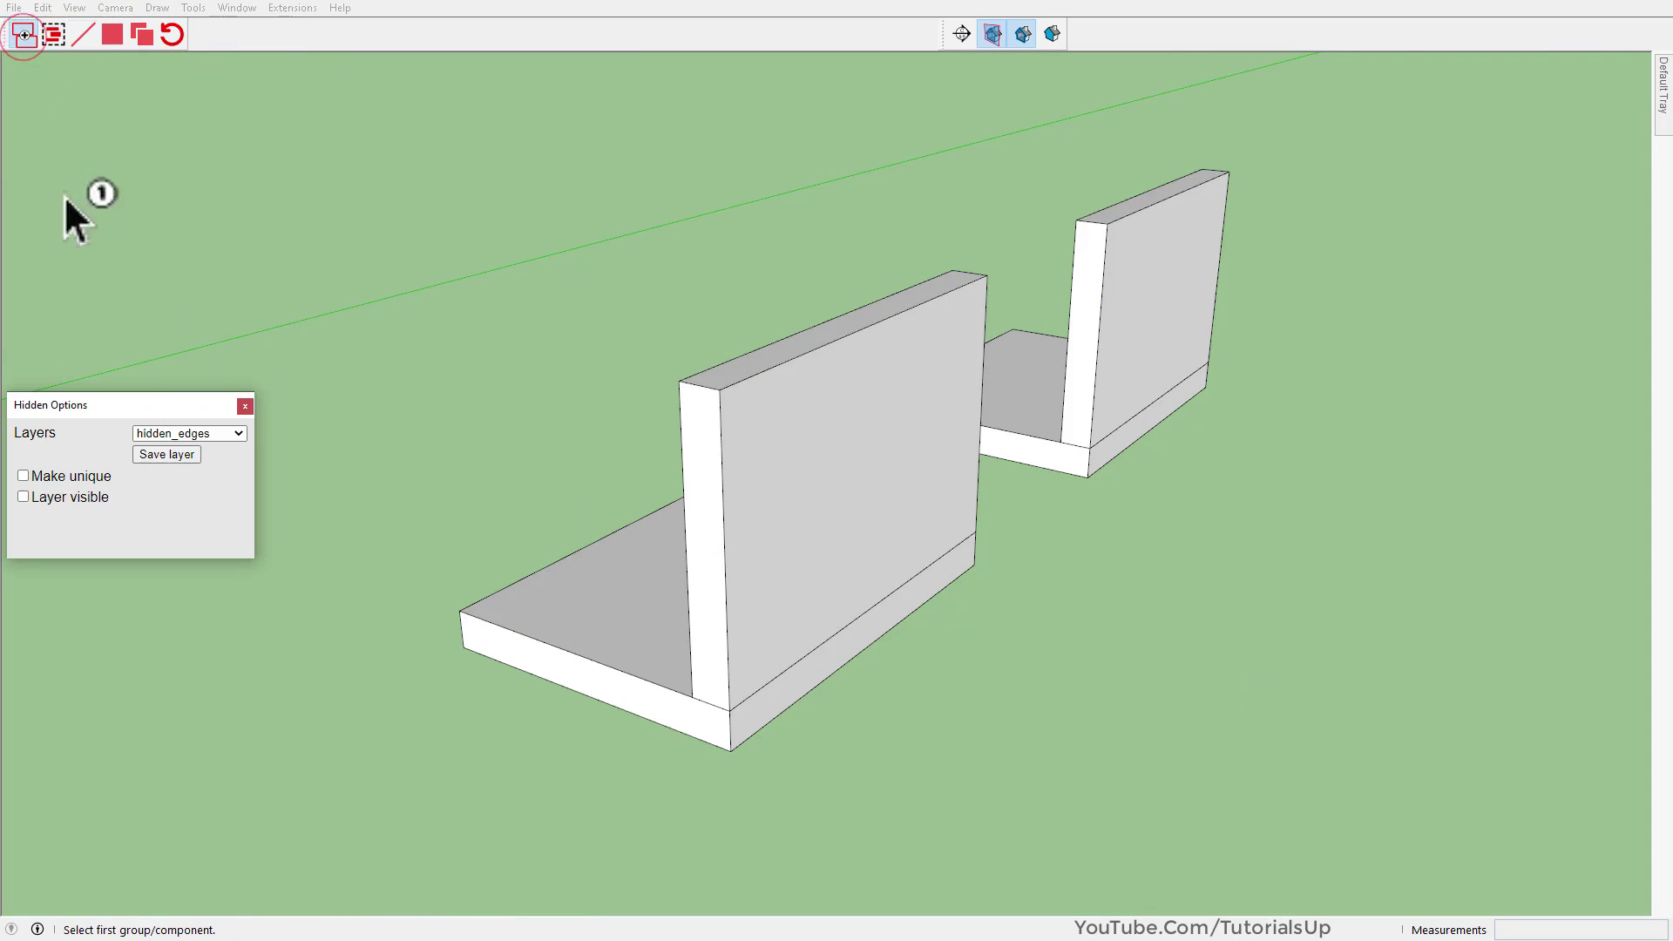
click(24, 475)
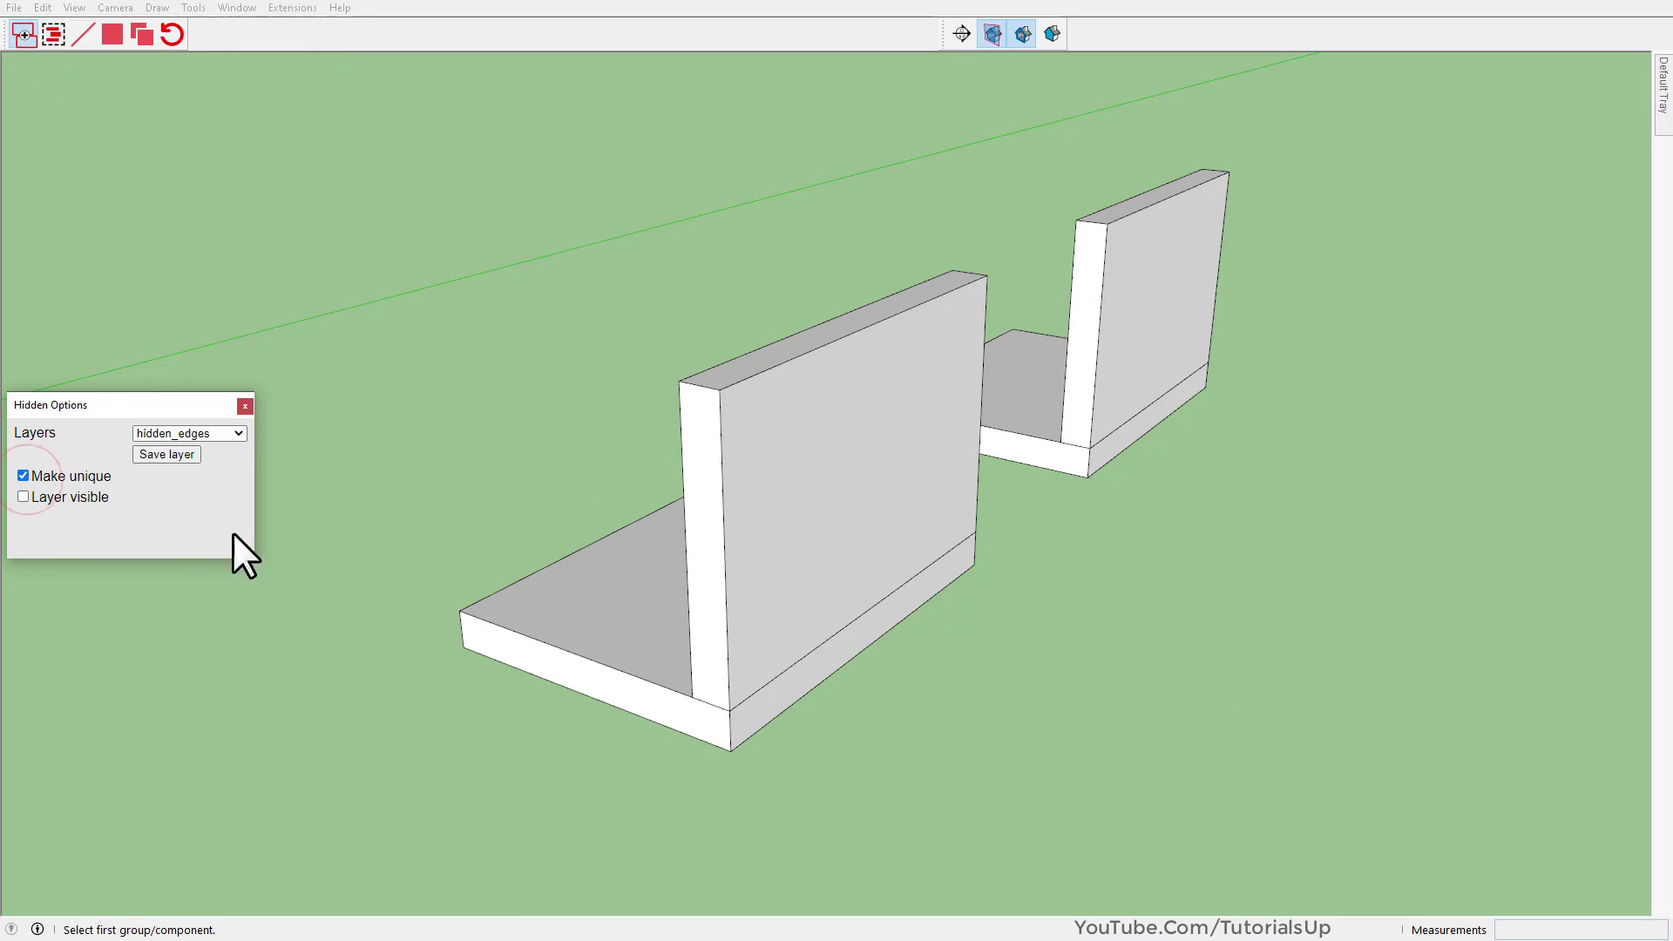
click(641, 648)
click(841, 542)
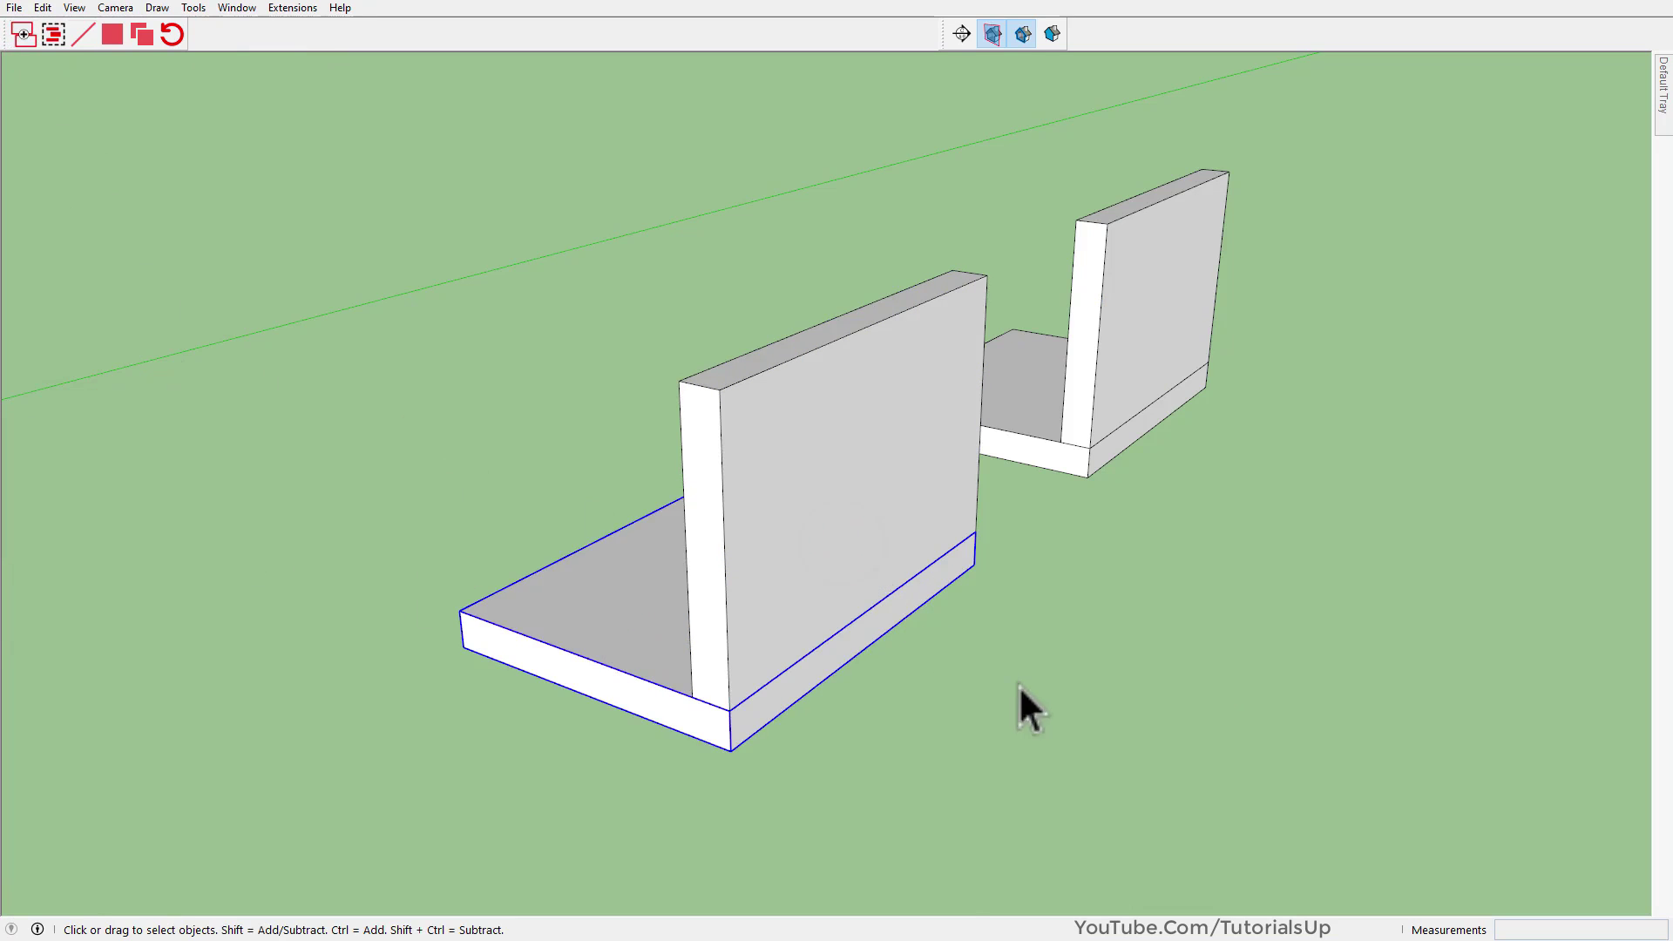
click(1018, 684)
scroll(807, 650, up, 4)
middle_drag(807, 650, 776, 460)
shift+middle_drag(1444, 421, 1019, 497)
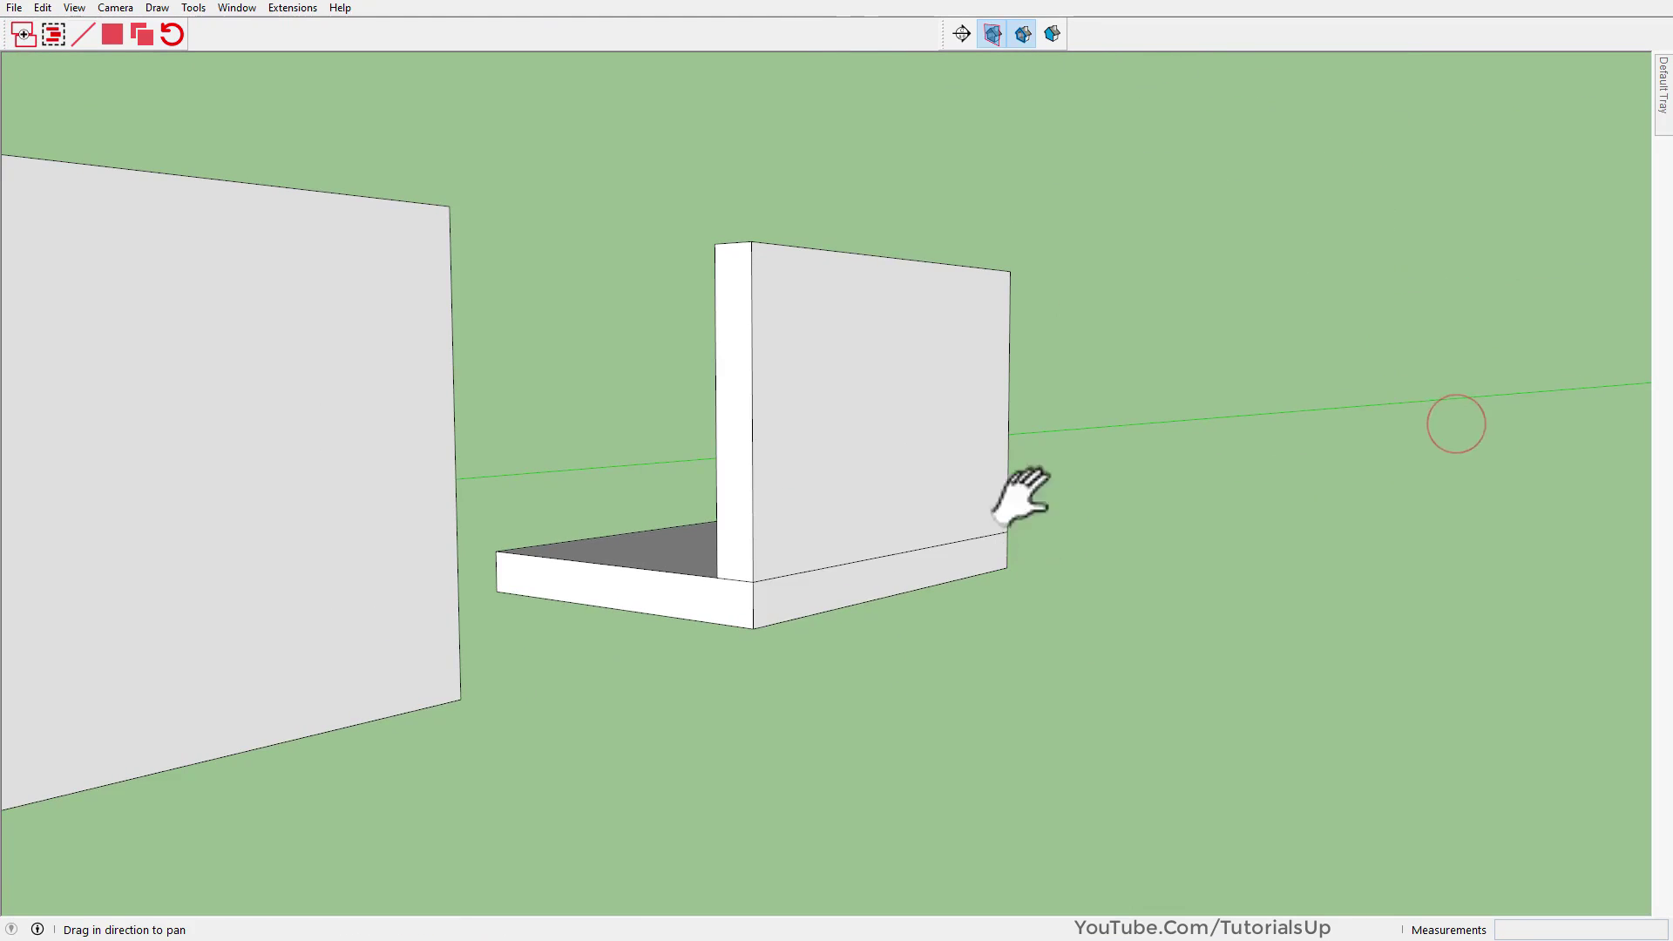
scroll(1095, 399, down, 4)
mouse_move(876, 562)
shift+middle_down()
mouse_move(1095, 400)
mouse_move(1064, 630)
shift+middle_up()
scroll(810, 357, down, 7)
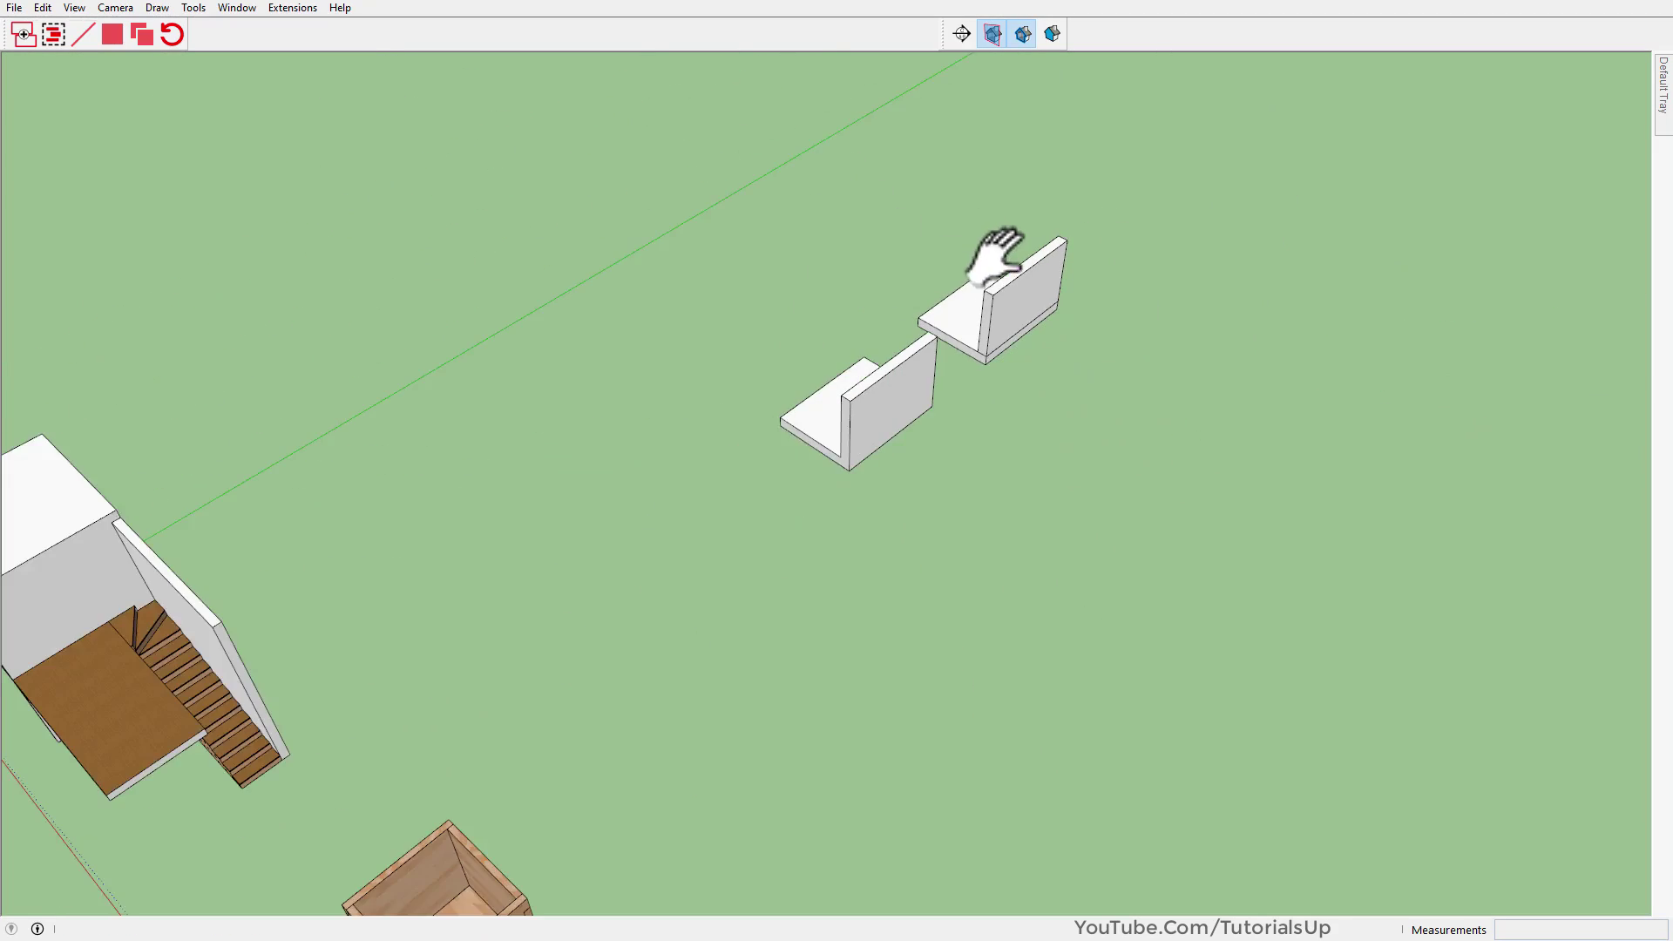
Select the wooden box's side panels one after another to examine them as separate parts
scroll(540, 501, up, 2)
mouse_move(586, 484)
middle_down()
mouse_move(758, 455)
mouse_move(945, 609)
middle_up()
scroll(880, 641, up, 6)
click(785, 588)
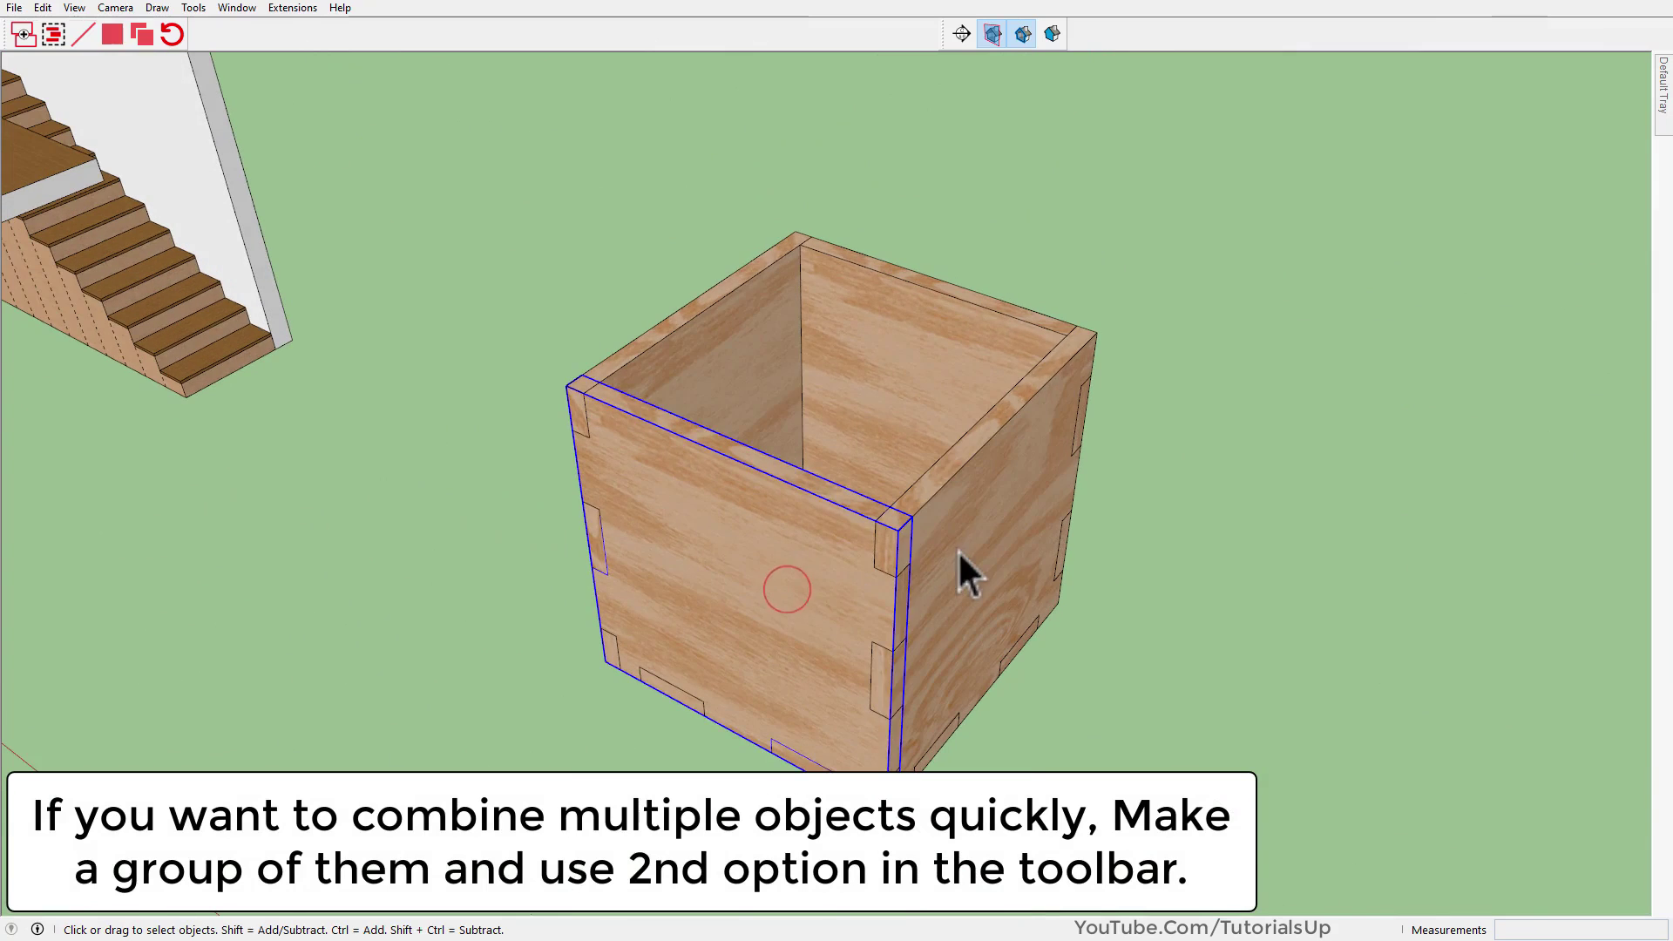
click(948, 352)
click(731, 343)
middle_drag(867, 582, 926, 587)
key(m)
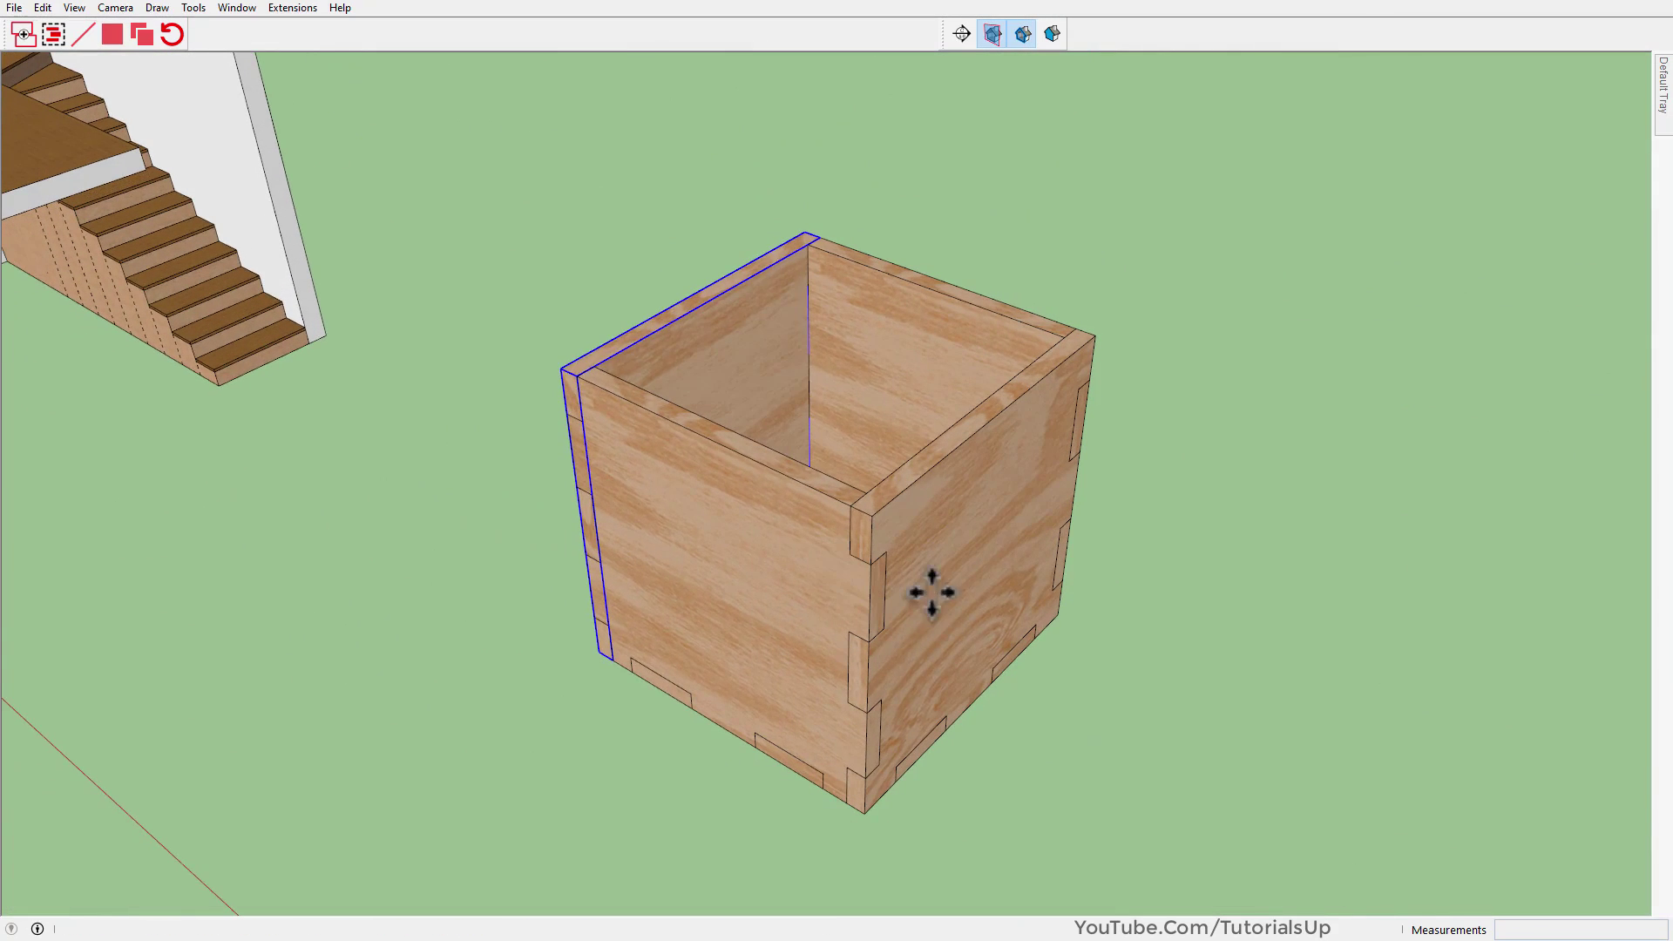
click(926, 587)
key(space)
click(998, 527)
key(m)
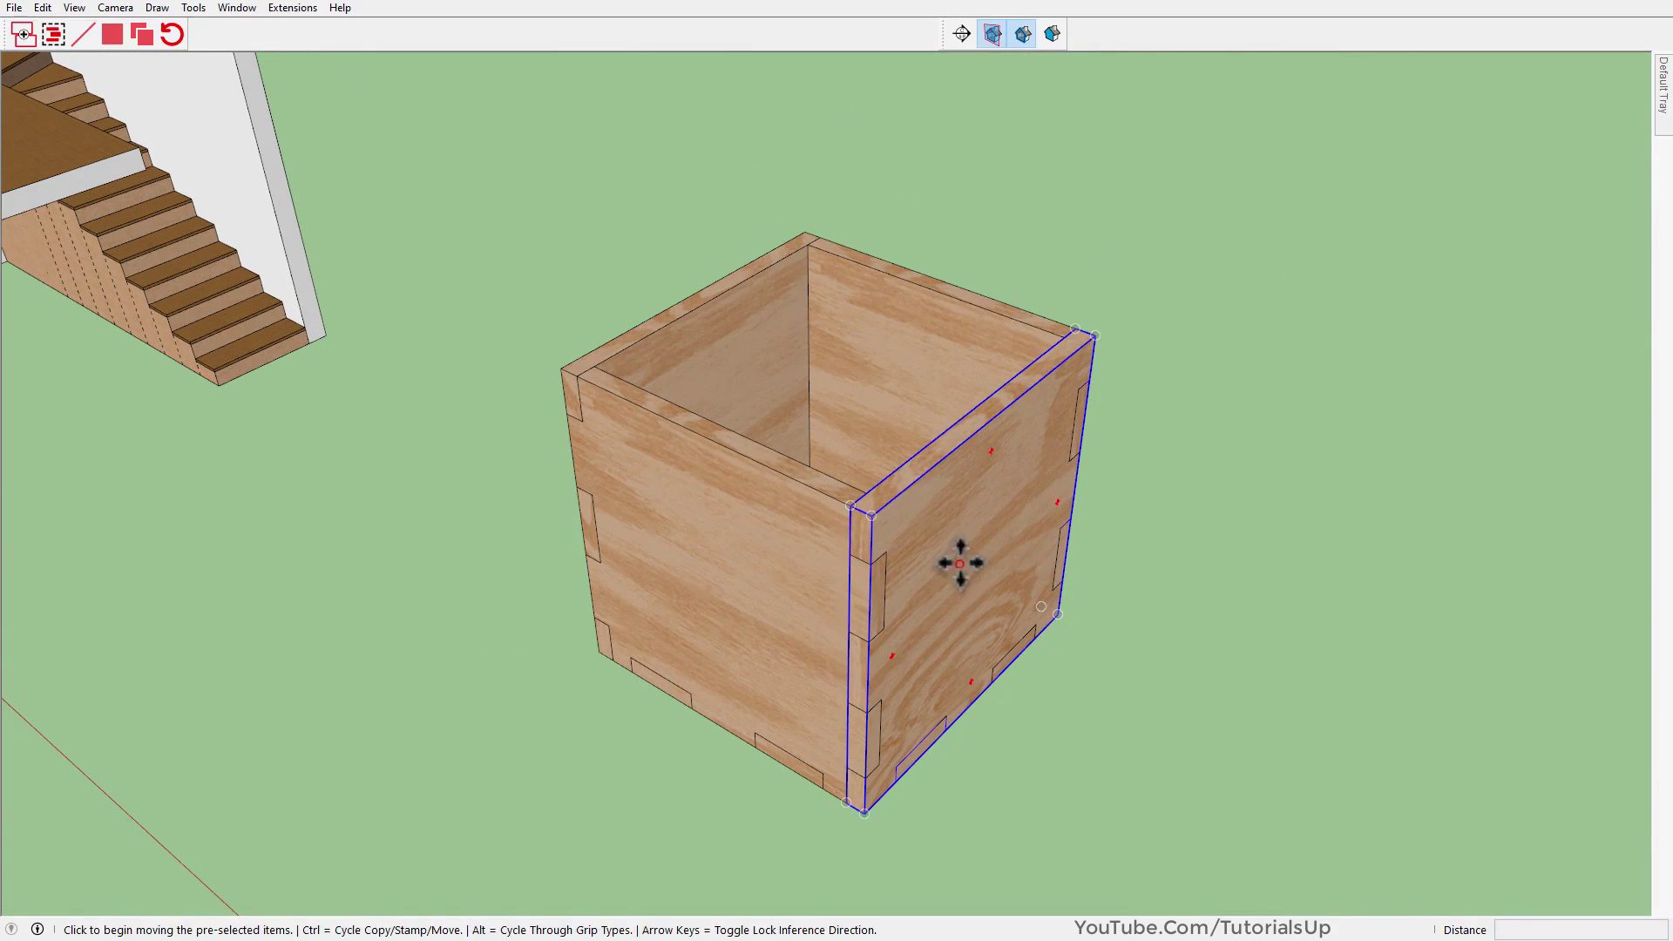
click(959, 562)
key(space)
Select all parts of the wooden box and make them one group
drag(1228, 828, 464, 217)
right_click(760, 352)
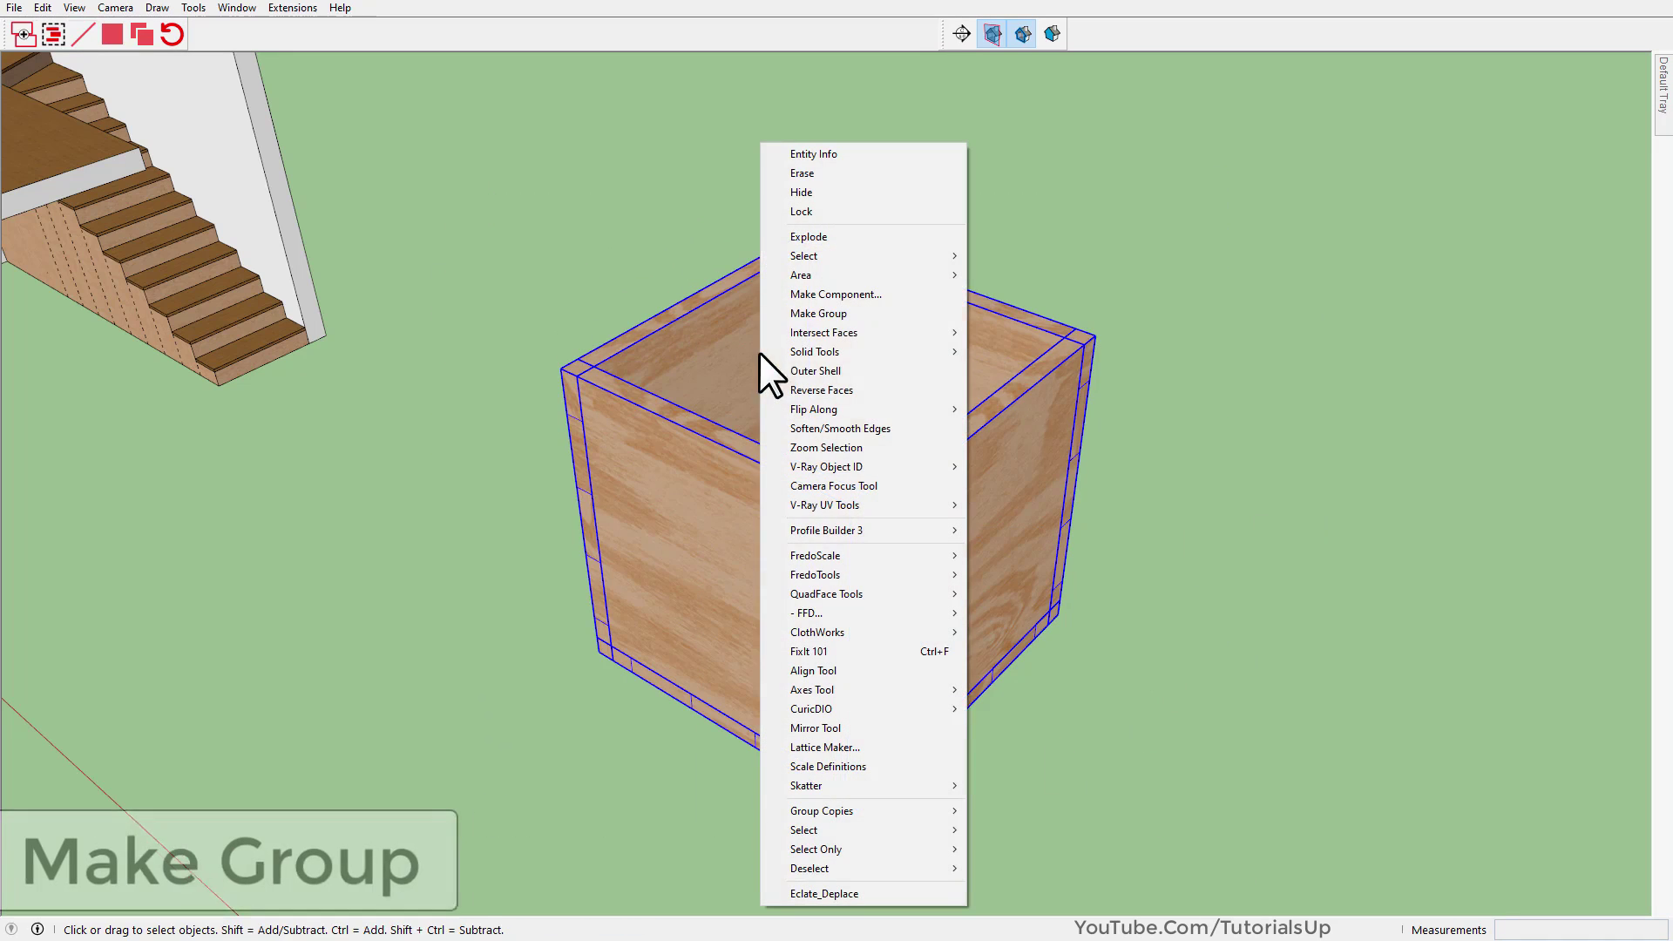
click(862, 313)
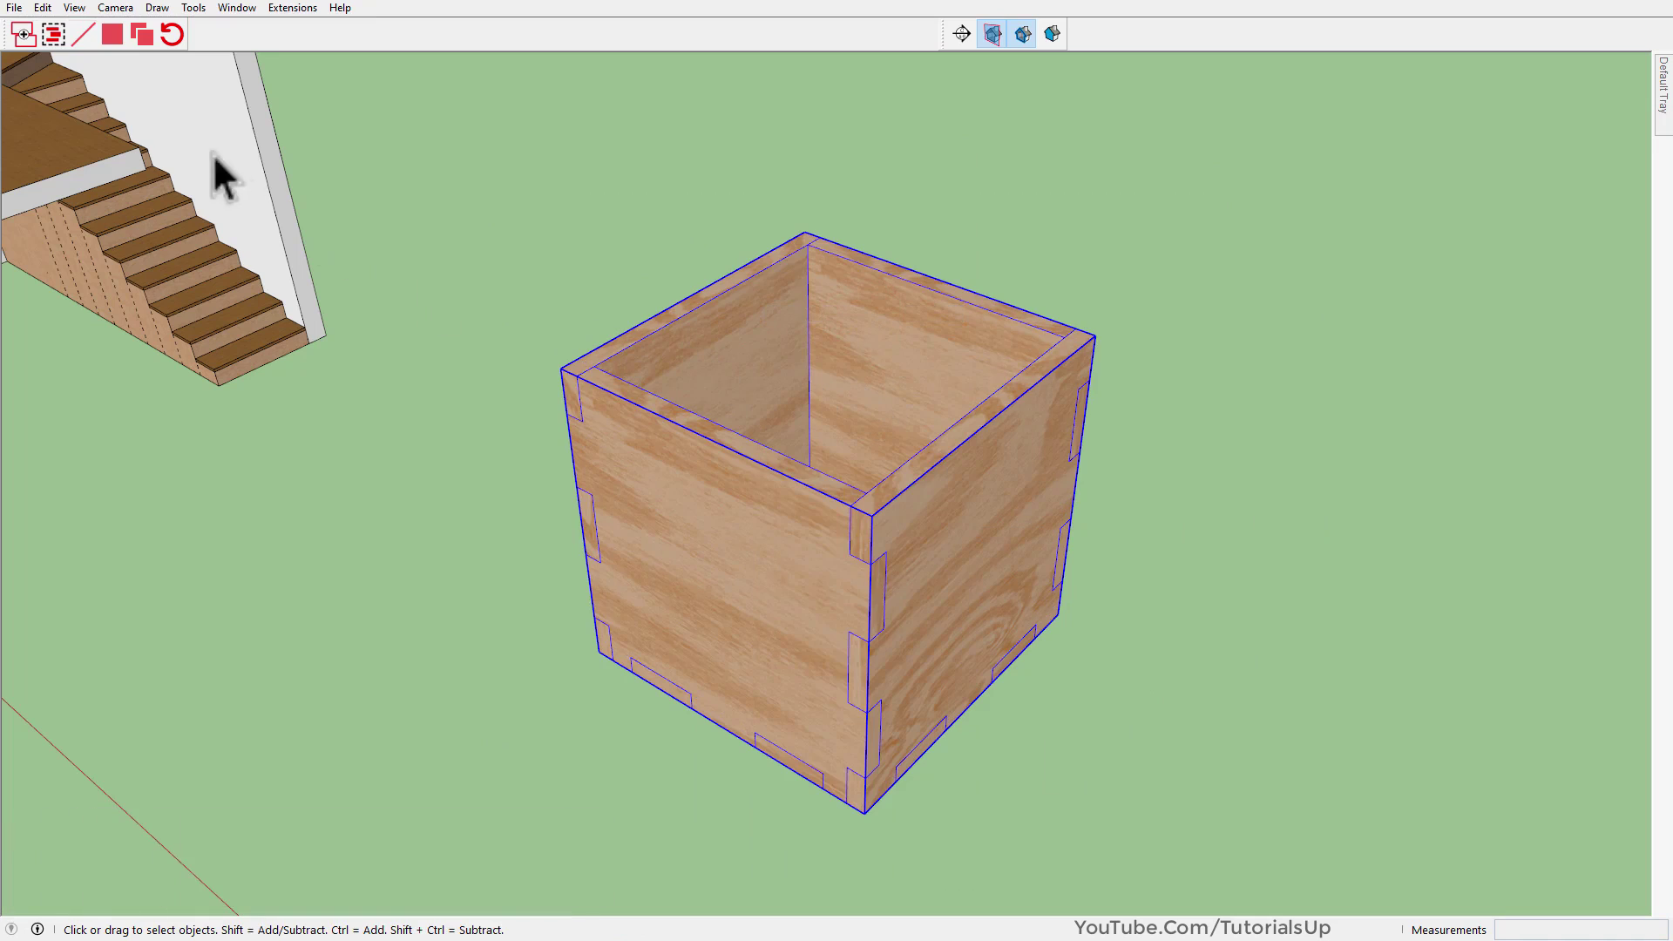
Combine all sub-groups and components of the wooden box on the hidden_edges tag with Make unique on
click(51, 34)
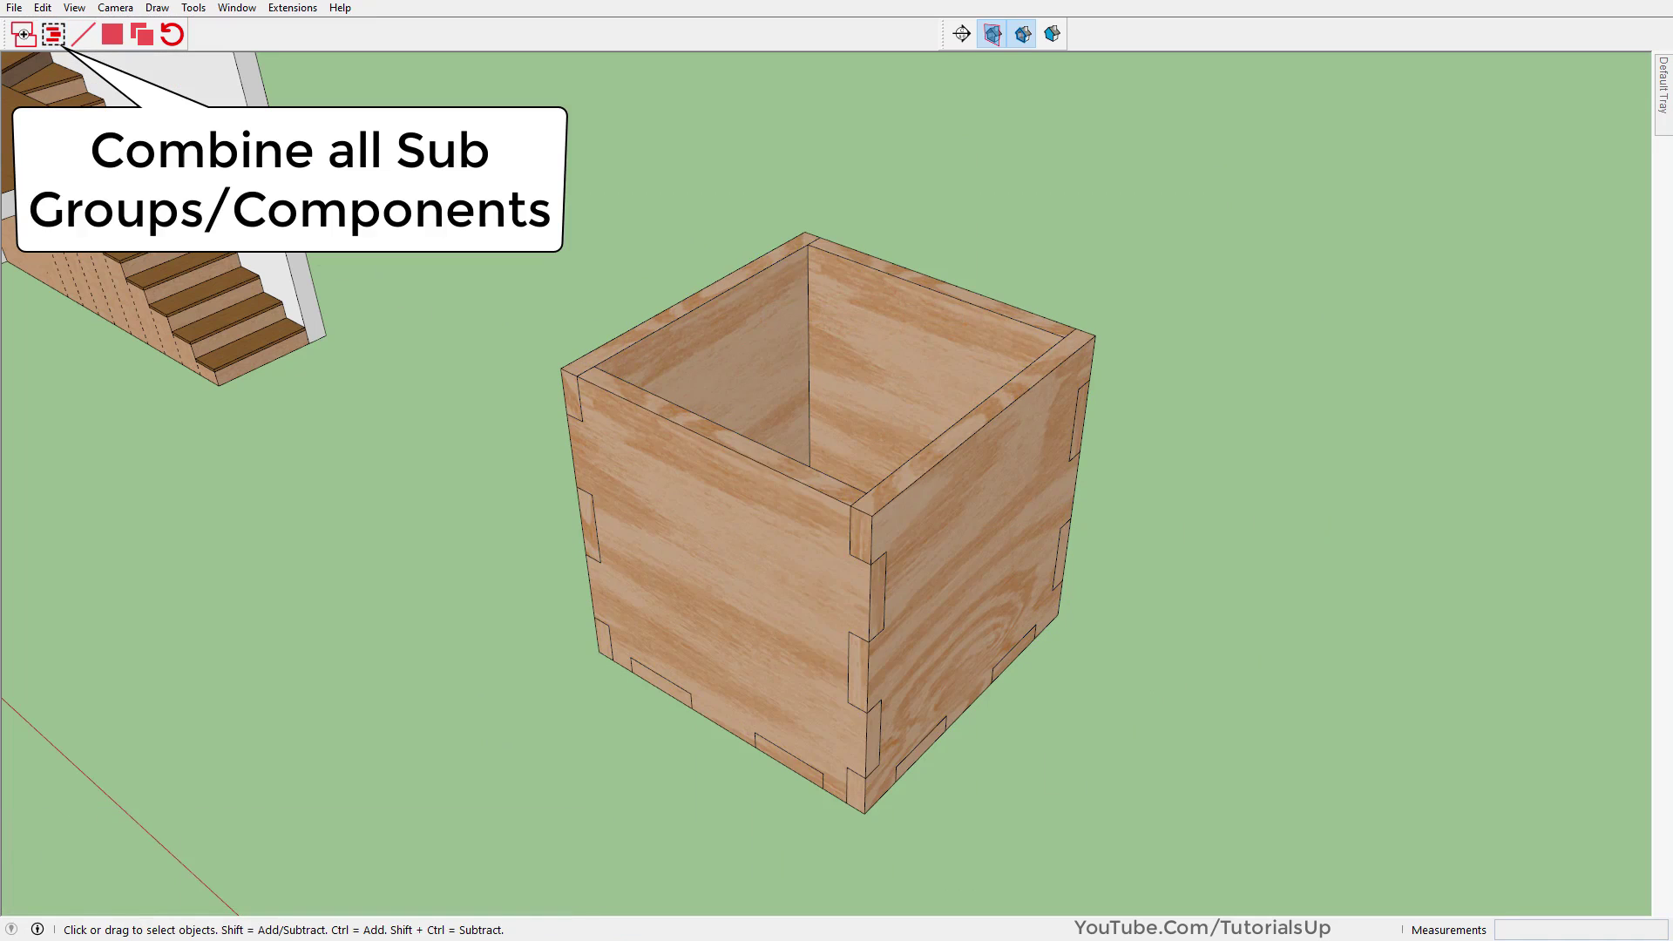
click(49, 30)
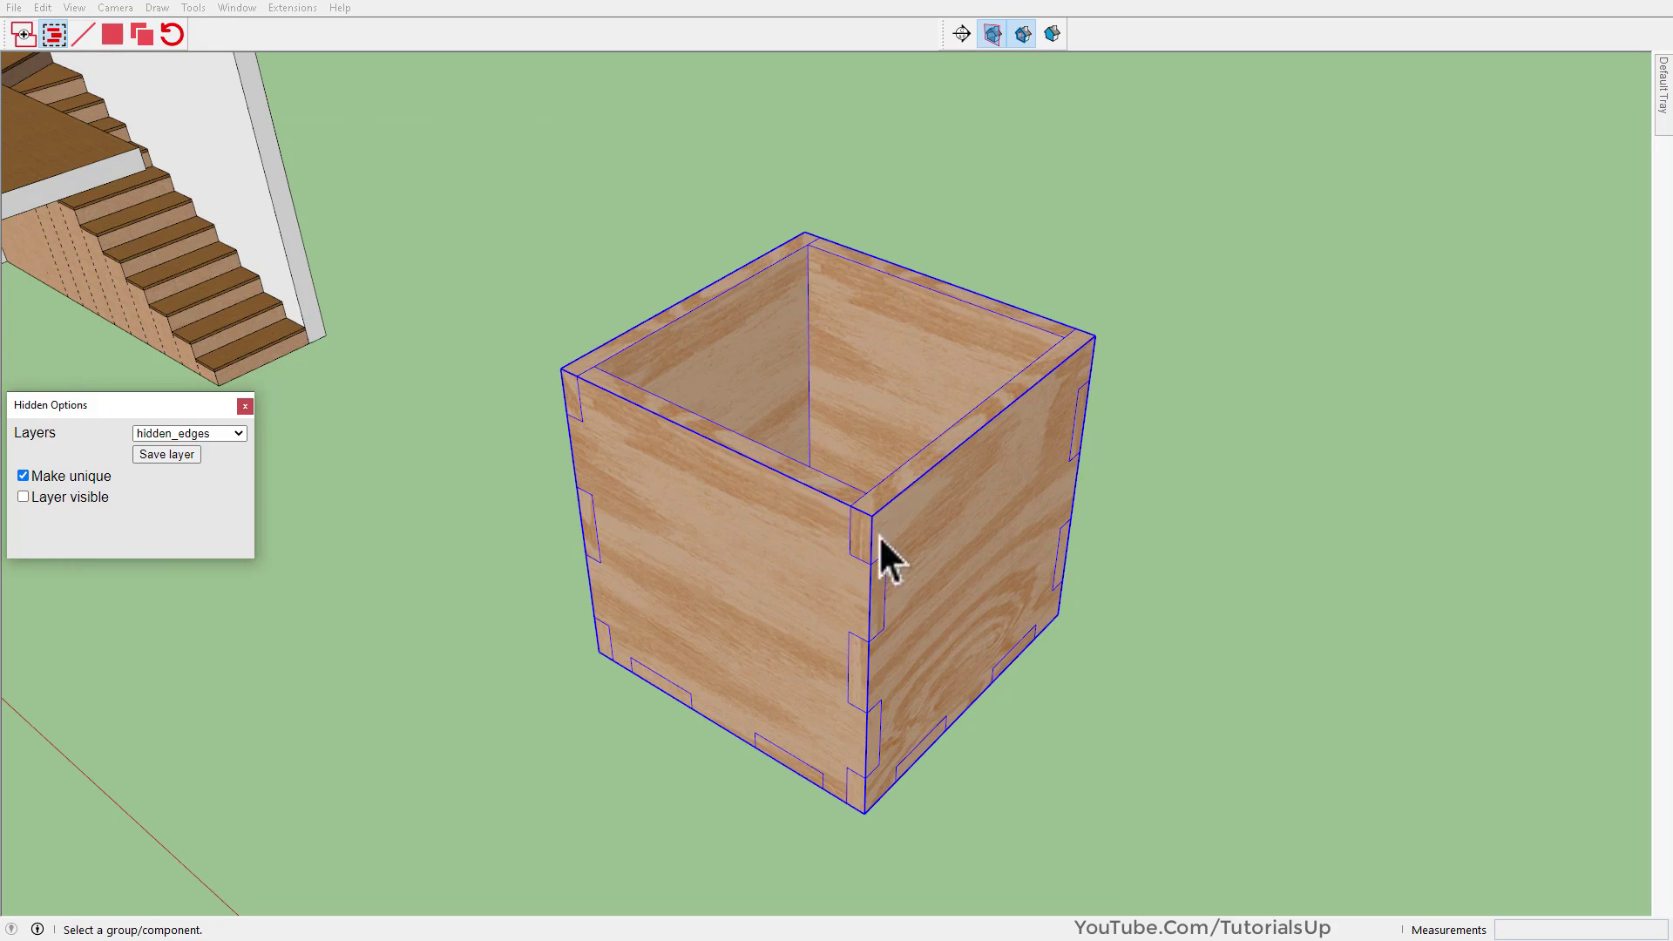
click(946, 520)
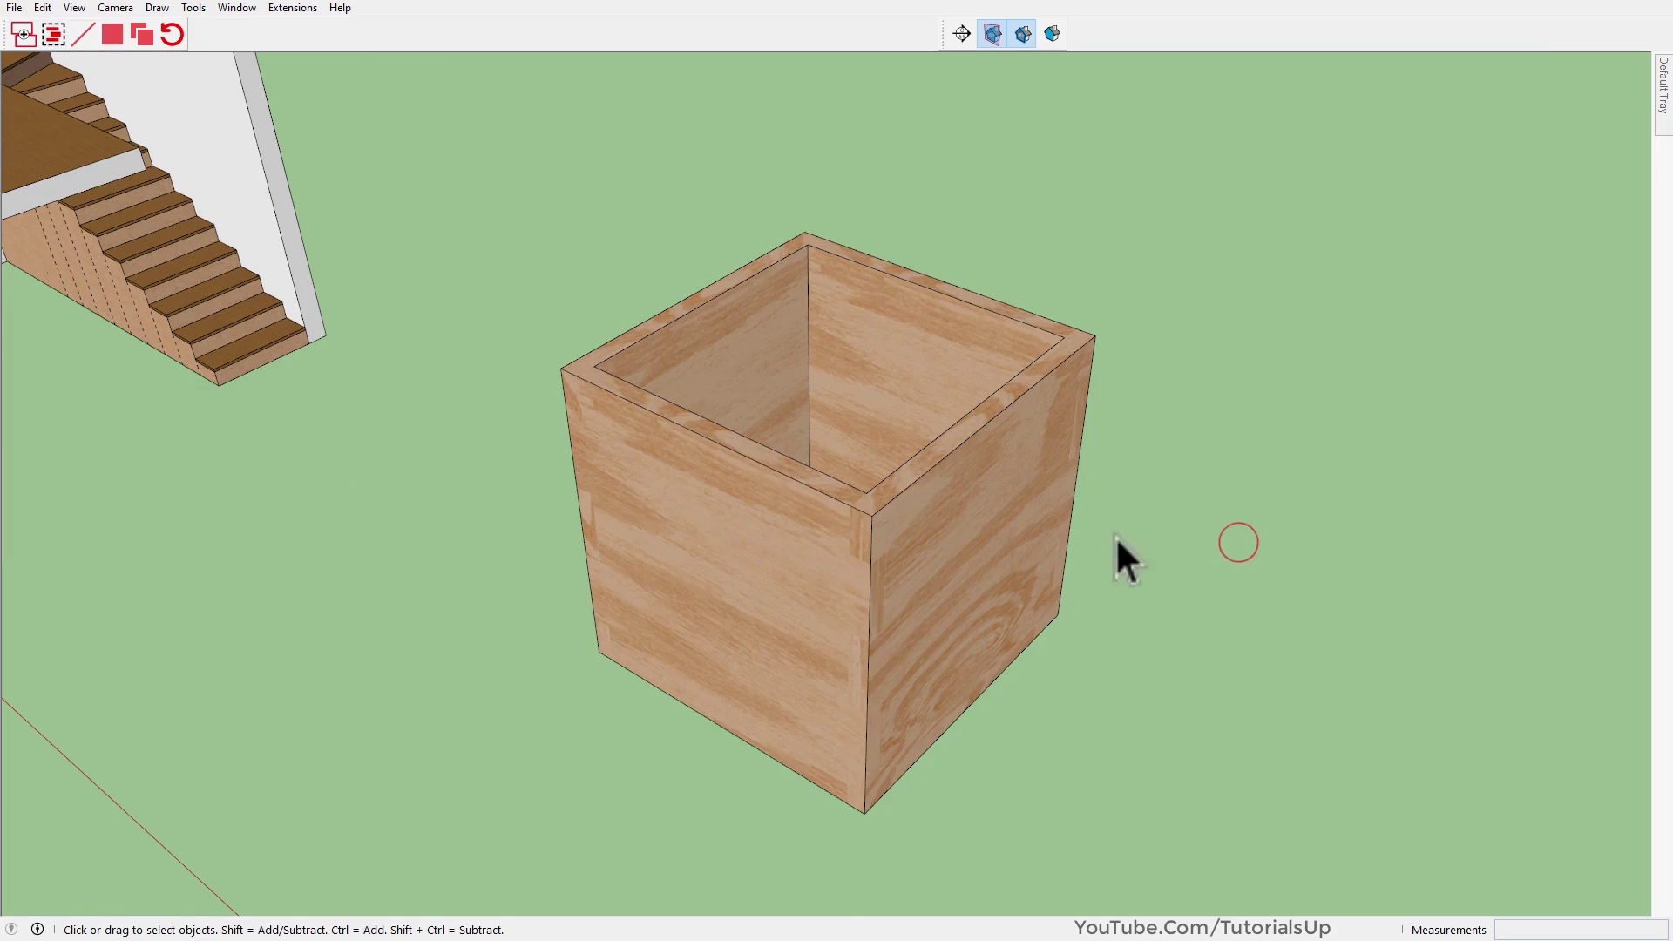
Open the combined box group and move the panel on its right side outward by about 1662 mm
middle_drag(1116, 553, 766, 534)
double_click(758, 603)
scroll(760, 592, up, 3)
click(903, 539)
key(m)
drag(907, 511, 1101, 510)
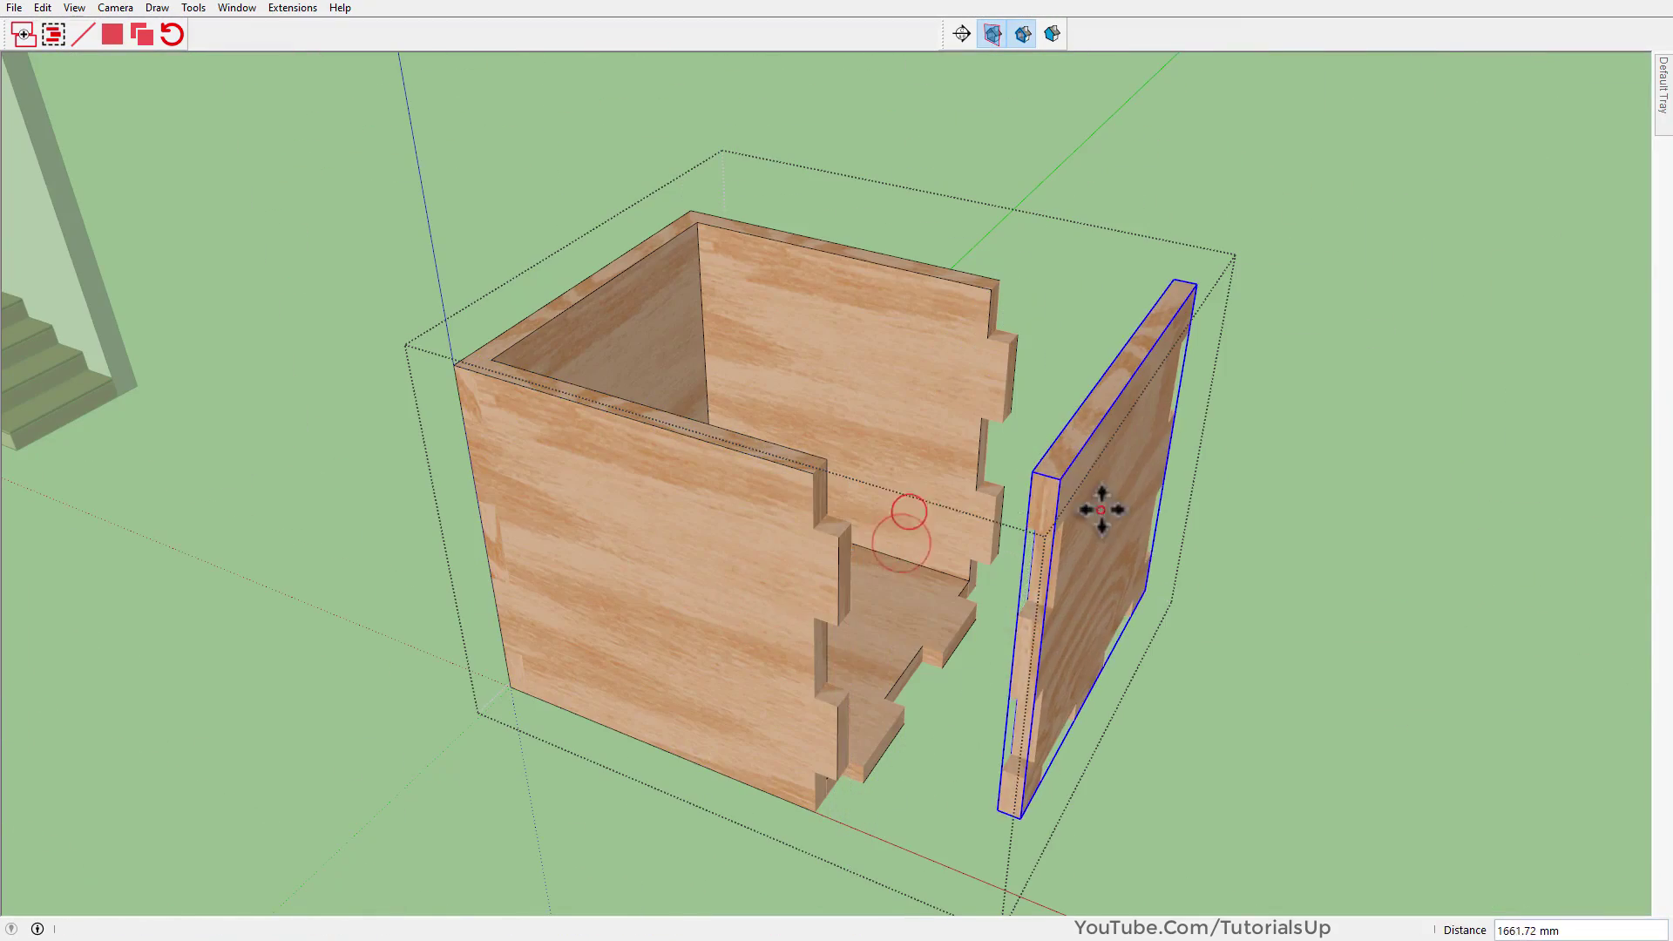
Move the box's front panel and its opposite left side panel outward, away from the base
key(space)
click(684, 598)
key(m)
drag(712, 583, 474, 694)
key(space)
click(590, 459)
key(m)
click(836, 619)
click(654, 582)
key(space)
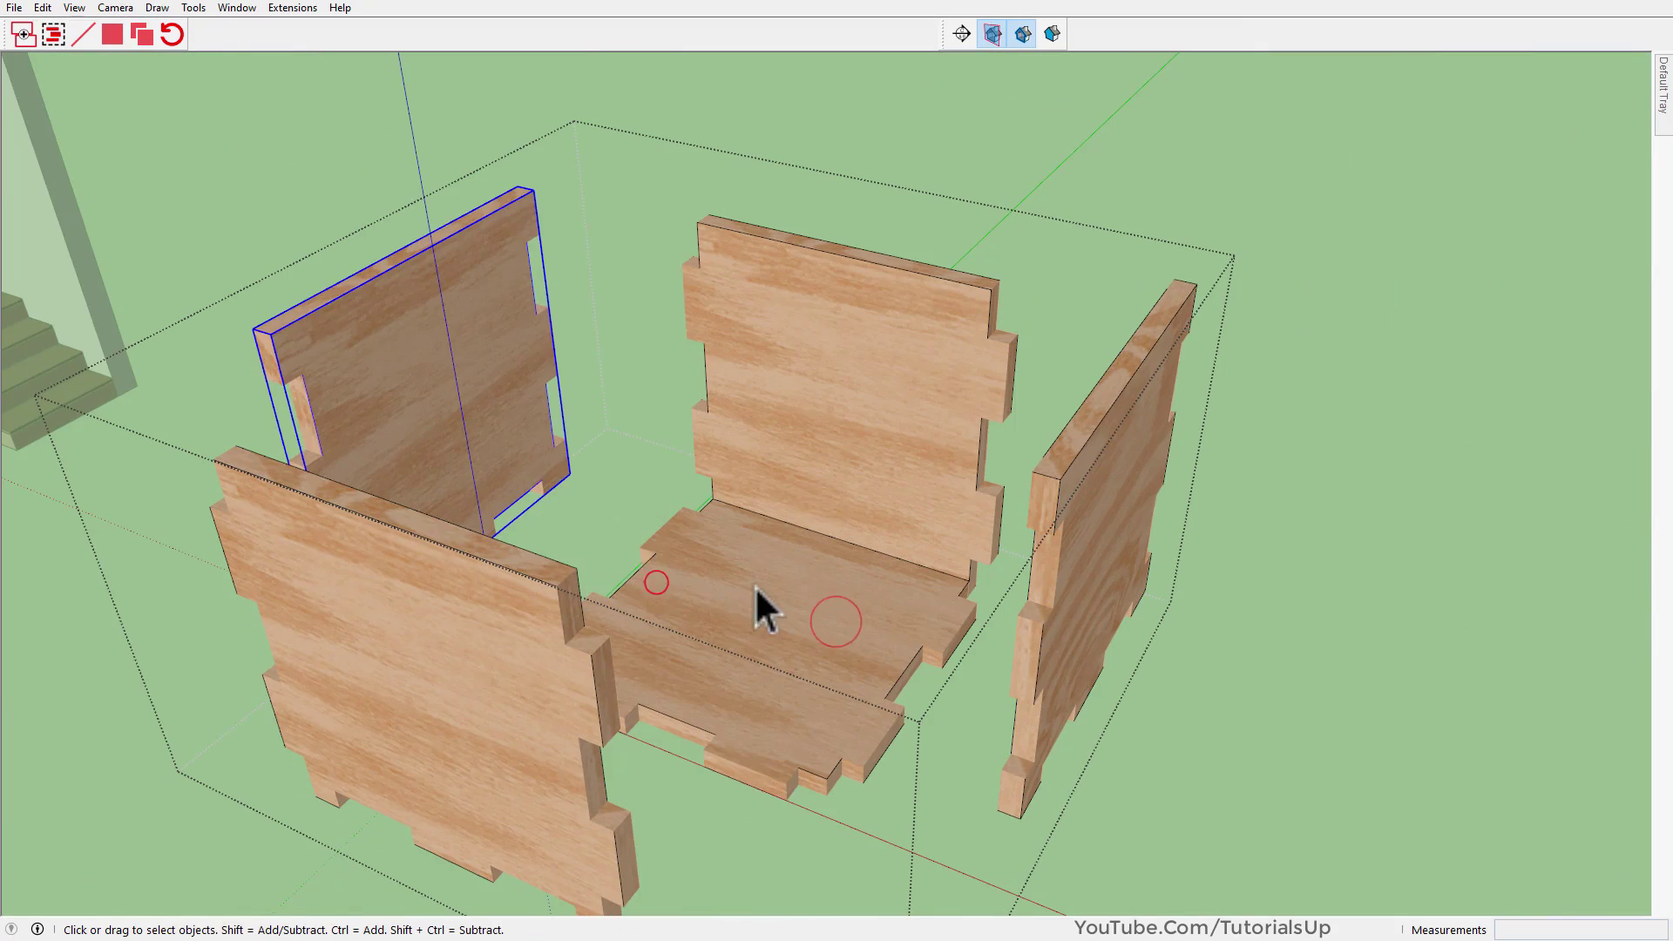
Undo the three panel moves and close the wooden box group
key(ctrl+z)
key(ctrl+z)
key(ctrl+z)
click(1361, 514)
Hide the edge between the wooden floor and the top stair tread with the Hide Edges tool
scroll(664, 697, down, 7)
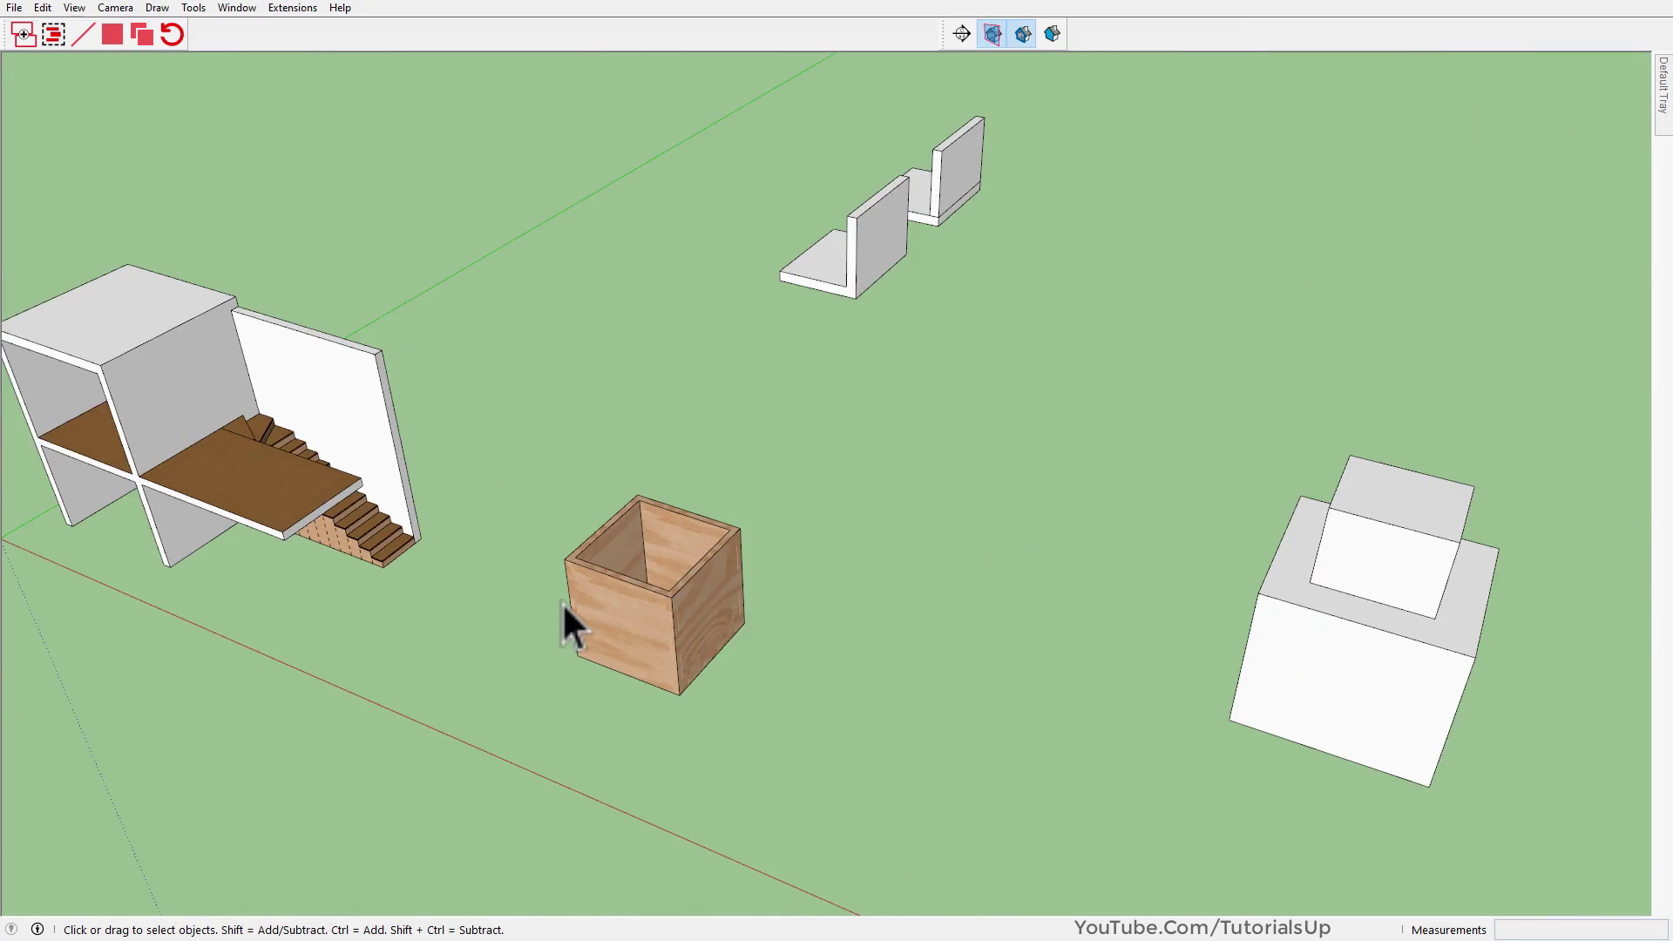
shift+middle_drag(1163, 692, 893, 670)
scroll(893, 669, up, 1)
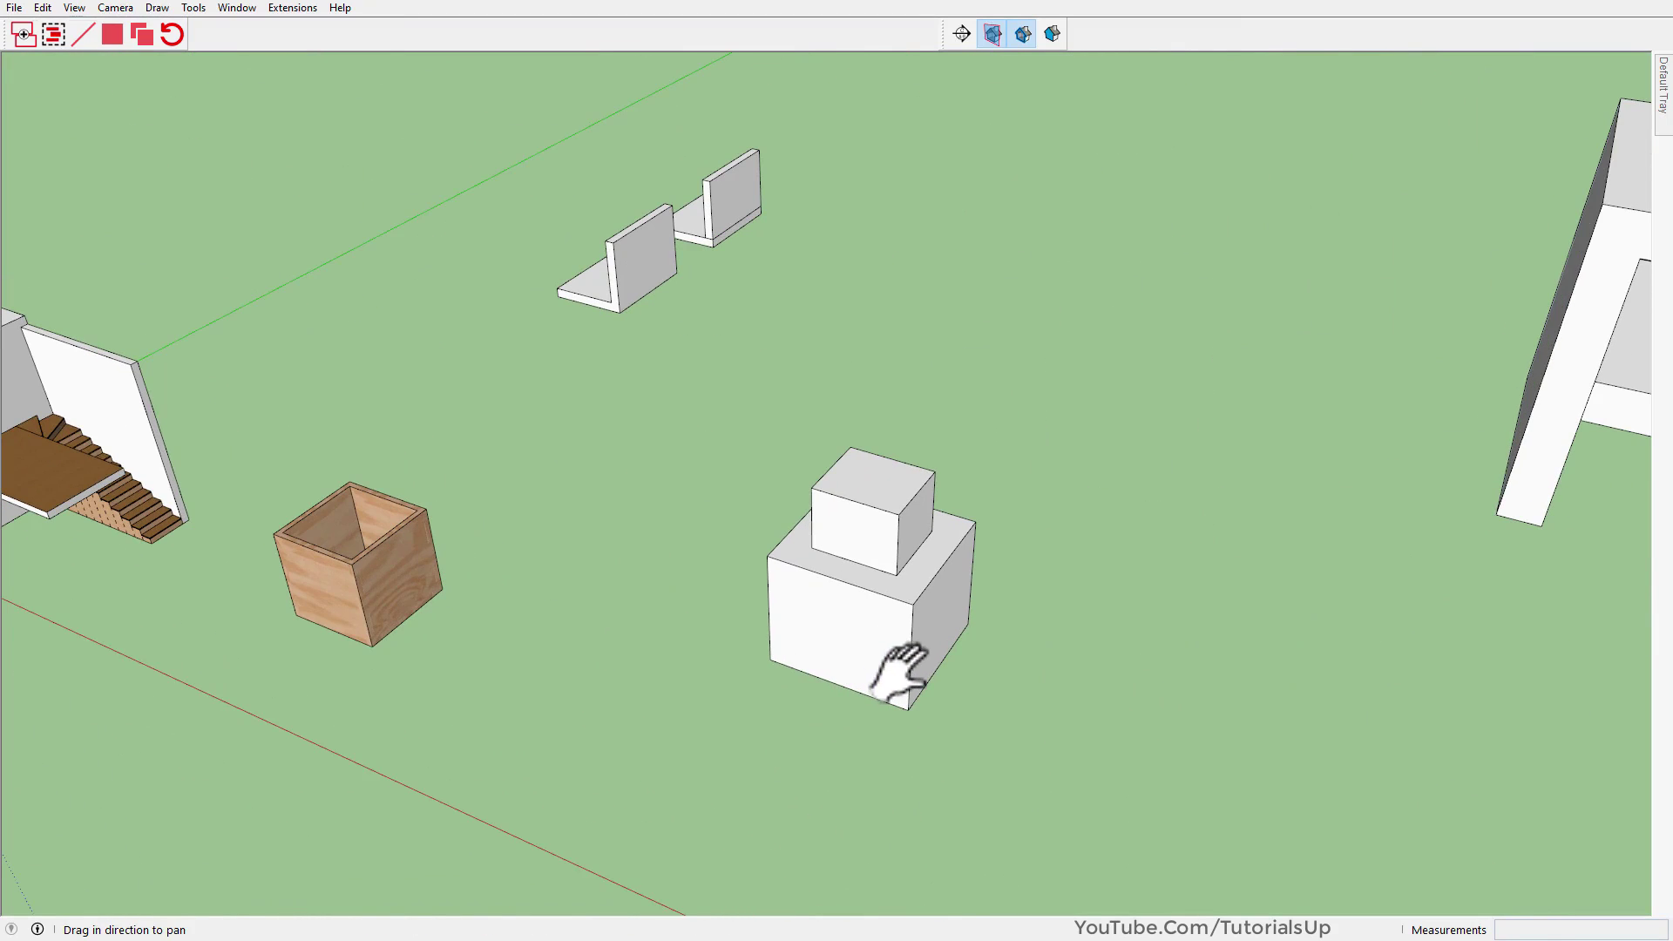
drag(393, 595, 813, 710)
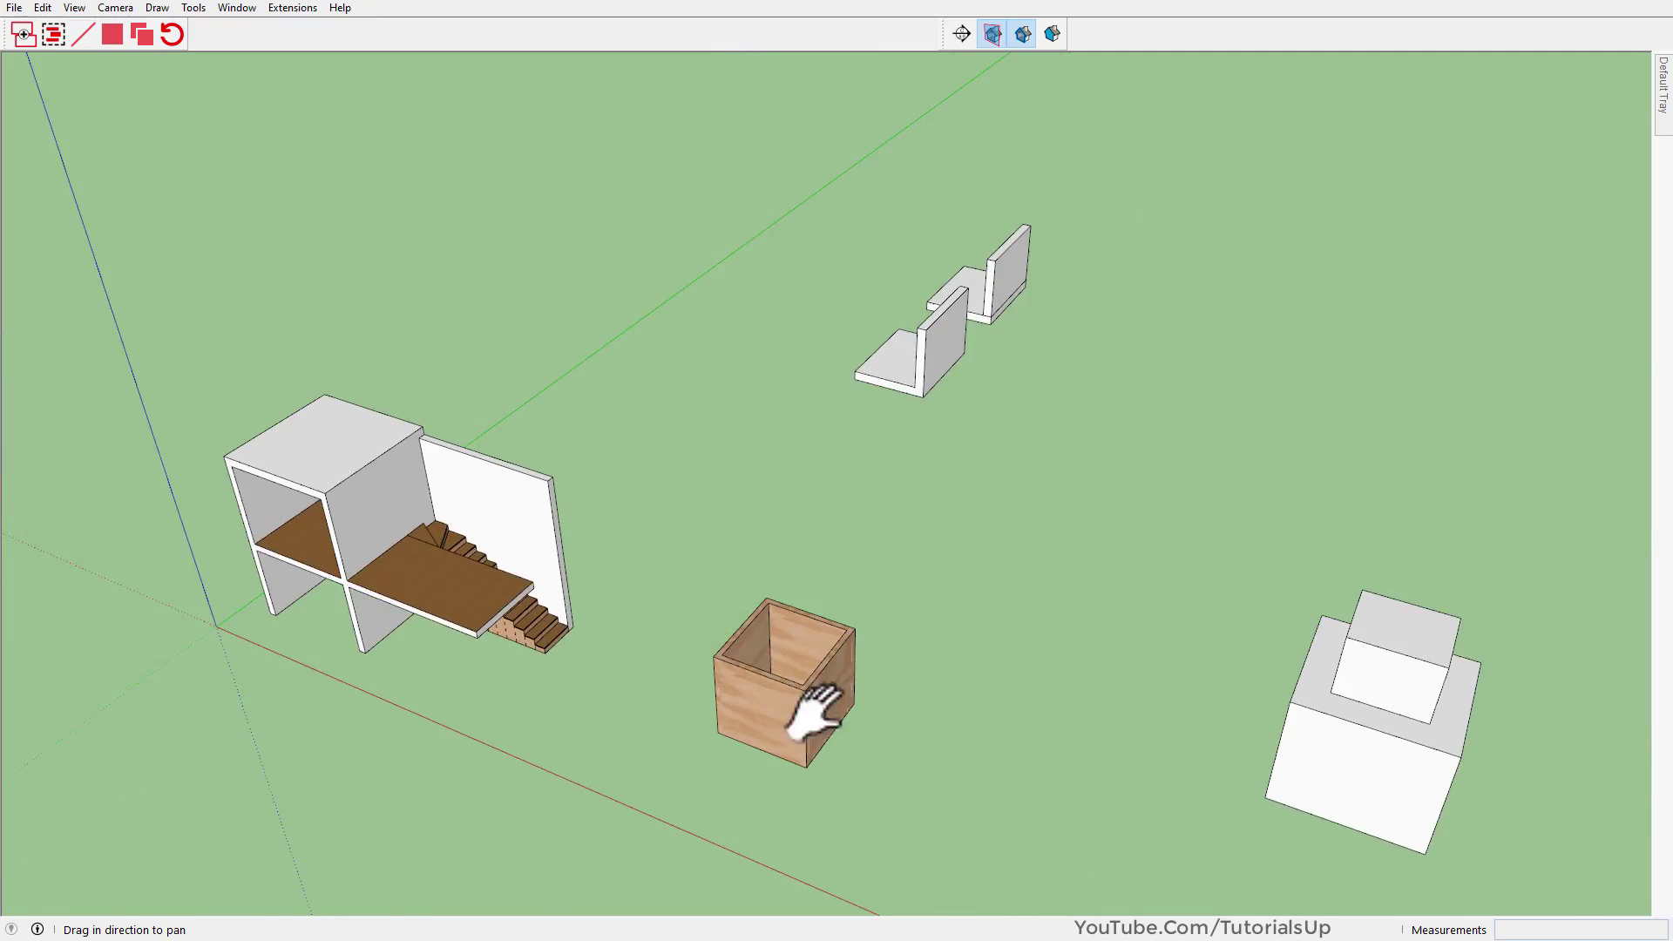
scroll(331, 514, up, 4)
scroll(474, 581, up, 7)
scroll(477, 578, up, 3)
scroll(646, 508, up, 4)
middle_drag(646, 515, 109, 706)
middle_drag(473, 570, 662, 497)
click(85, 35)
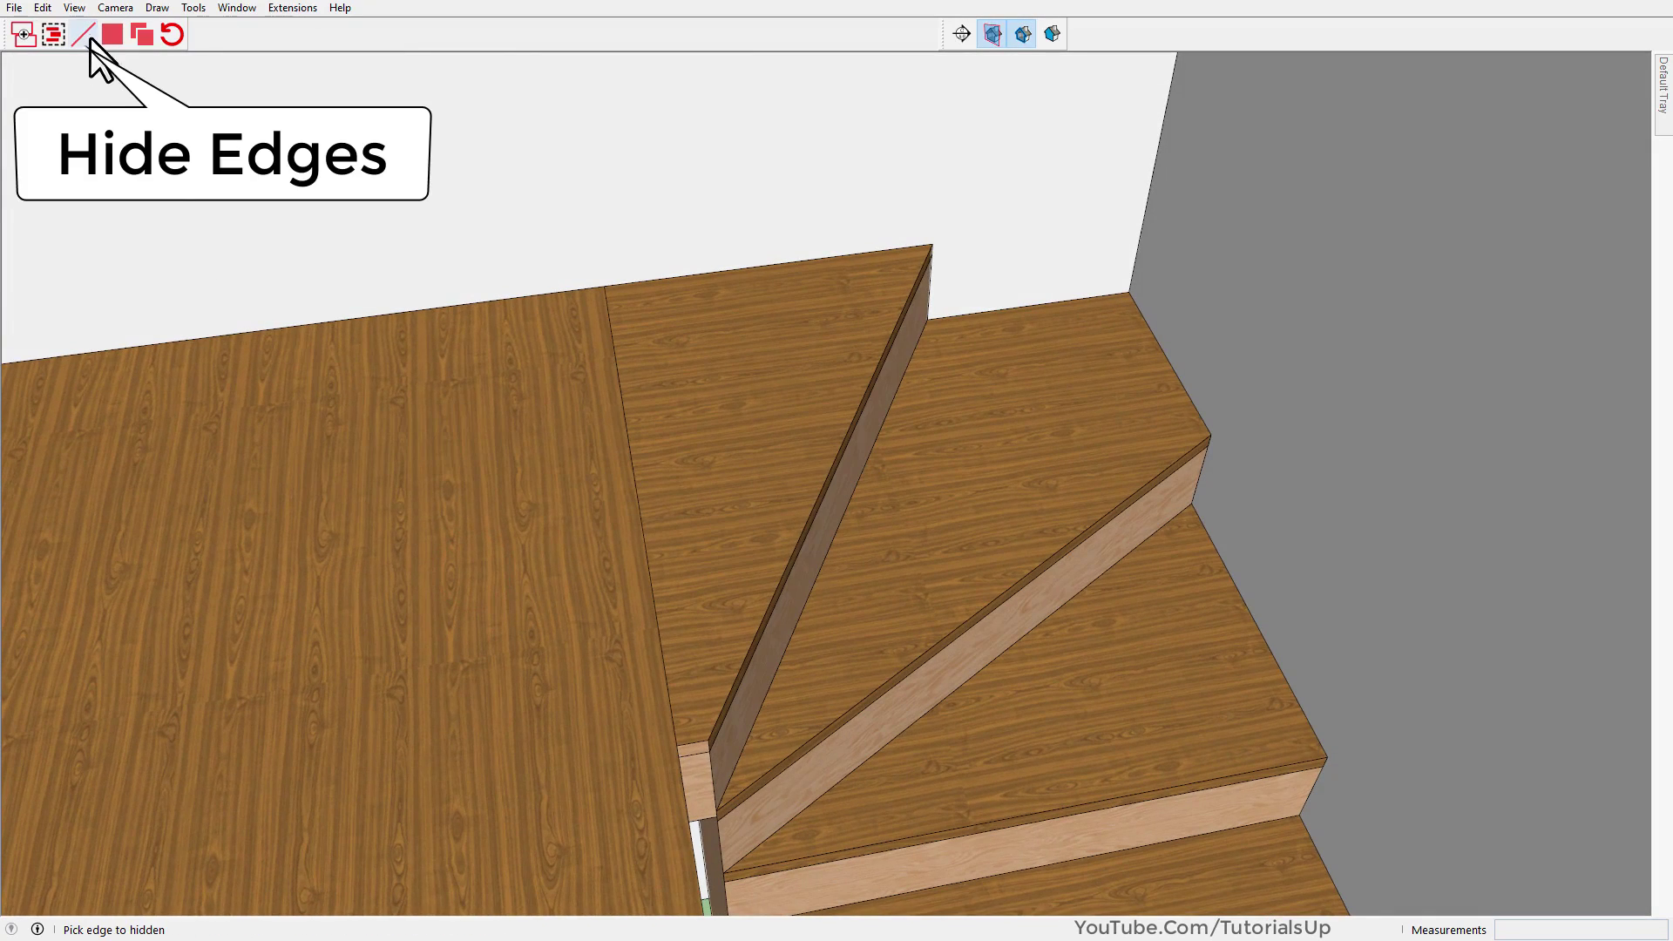
click(648, 560)
key(space)
Select the staircase up close to examine the seam between its top tread and the floor
scroll(741, 631, up, 3)
mouse_move(741, 631)
middle_down()
mouse_move(952, 505)
mouse_move(523, 522)
mouse_move(620, 362)
mouse_move(579, 561)
mouse_move(808, 465)
middle_up()
click(807, 465)
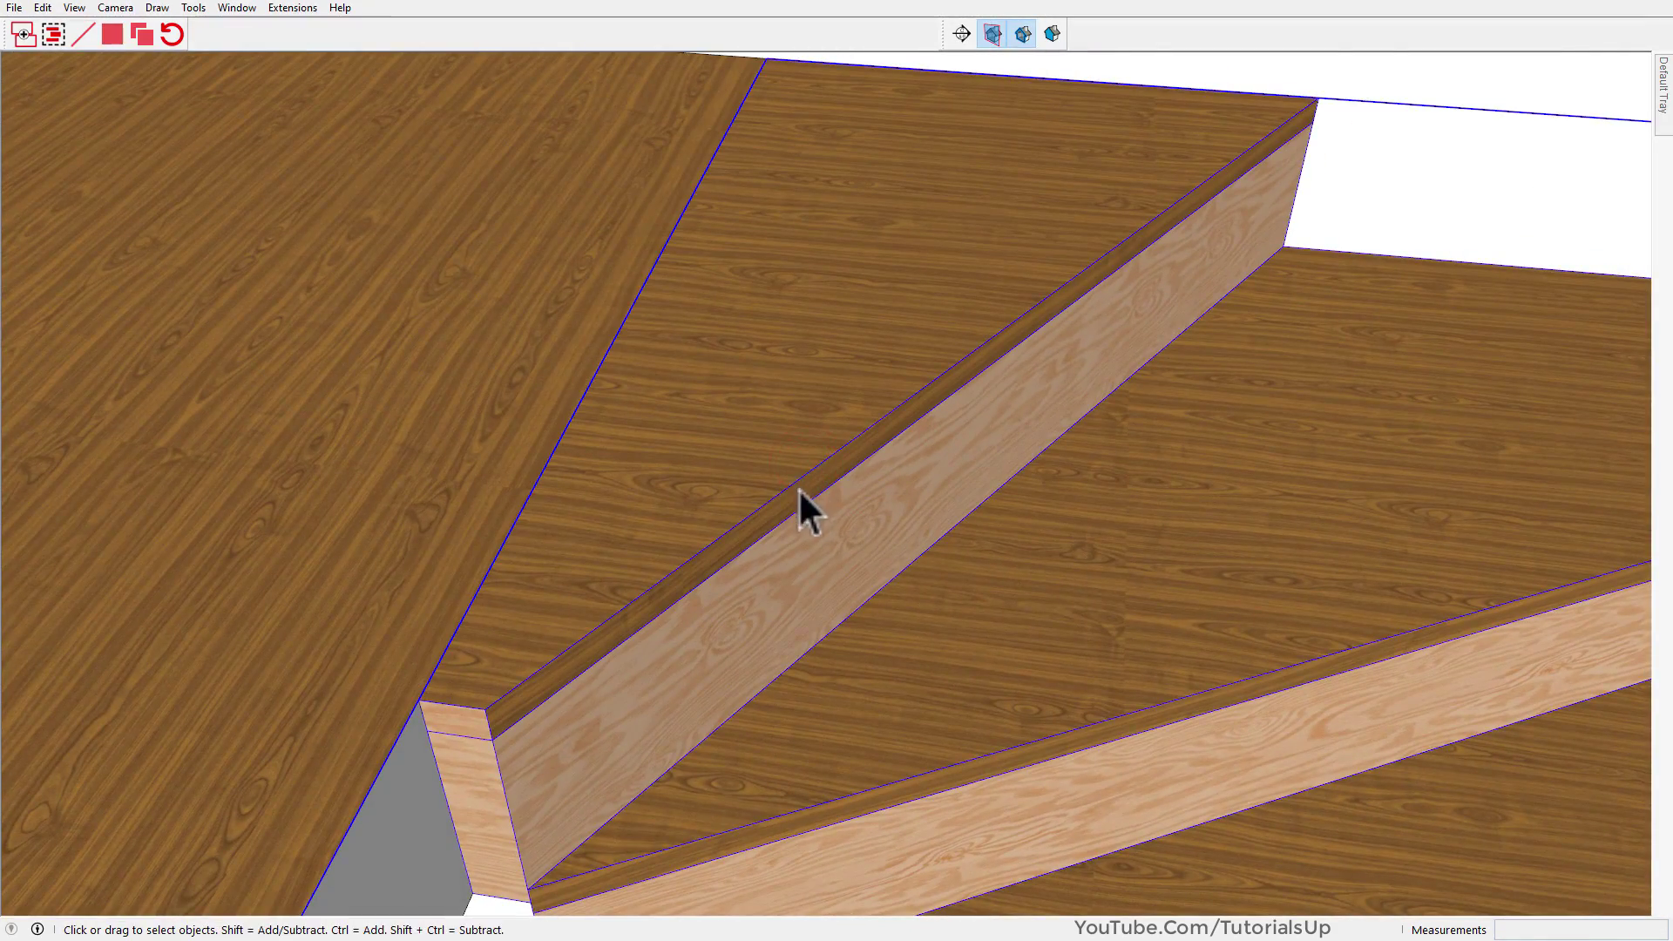
key(m)
click(791, 491)
key(space)
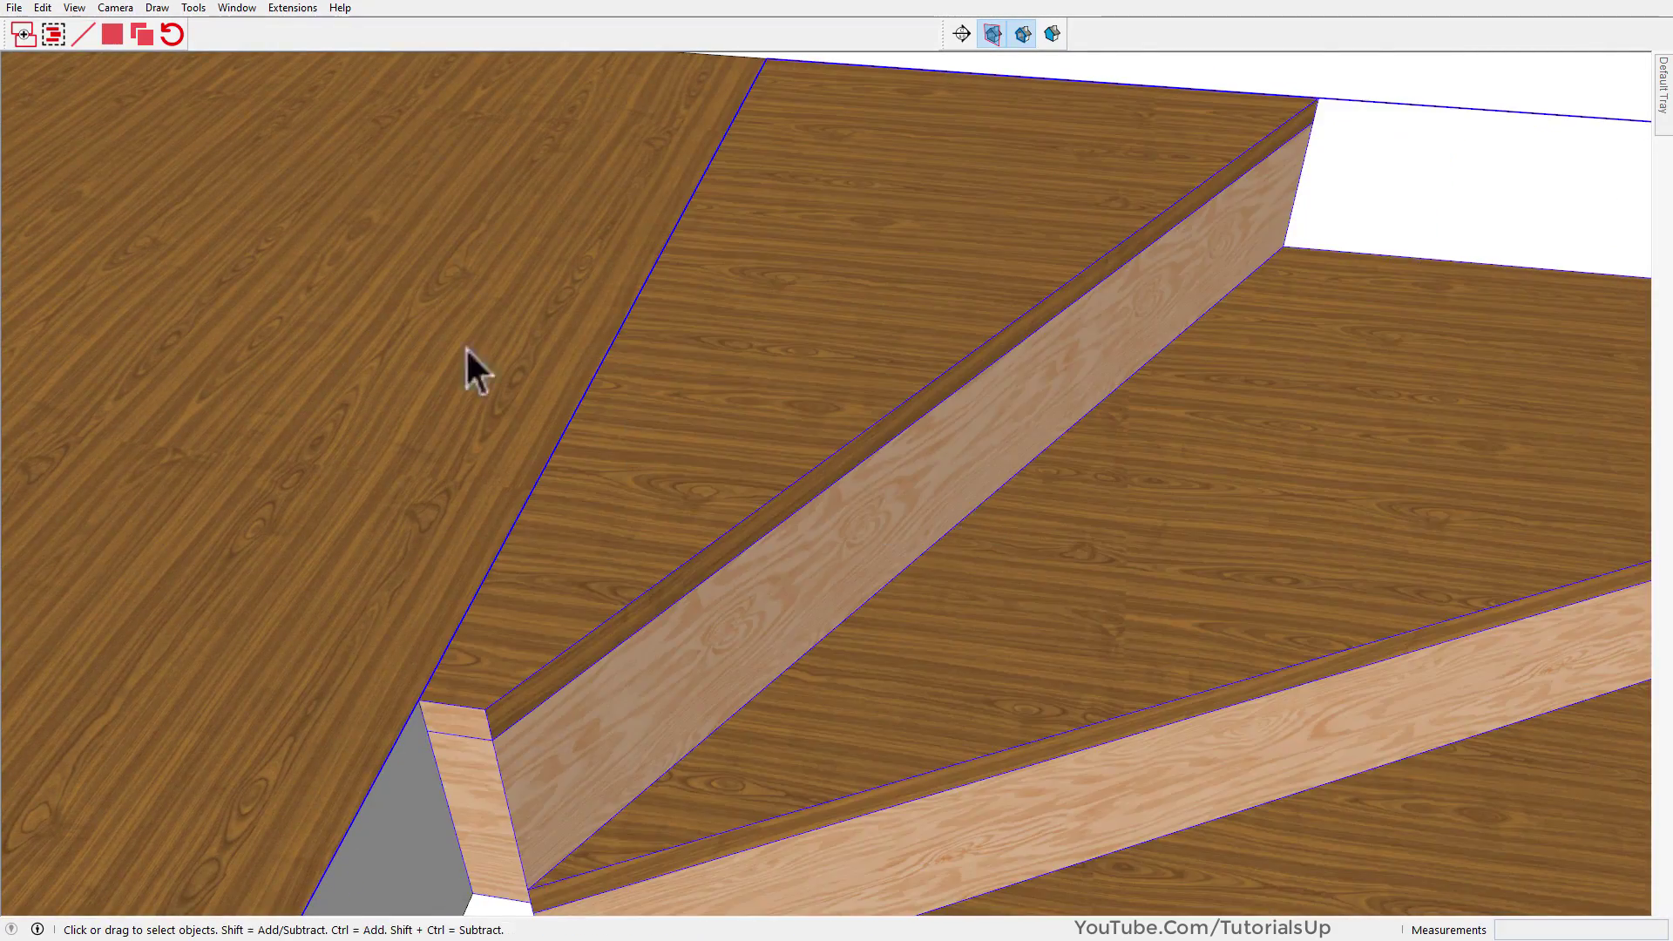
Toggle Layer visible on and off for the hidden_edges tag to compare the floor seam, leaving it off
click(84, 32)
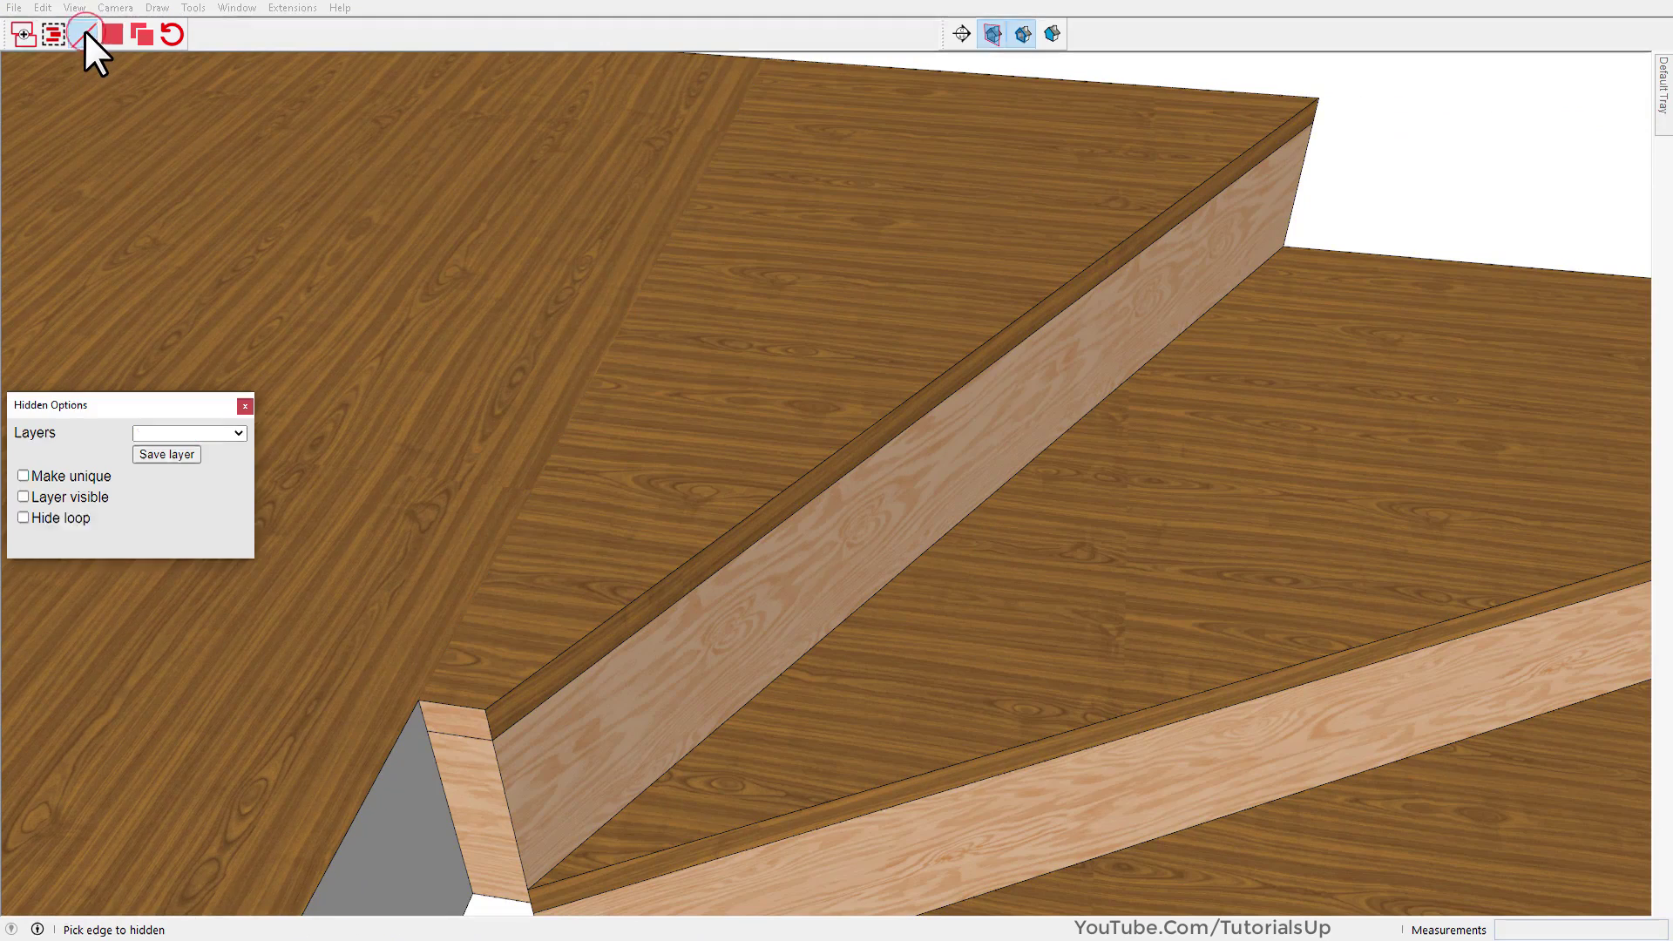
click(24, 496)
click(23, 495)
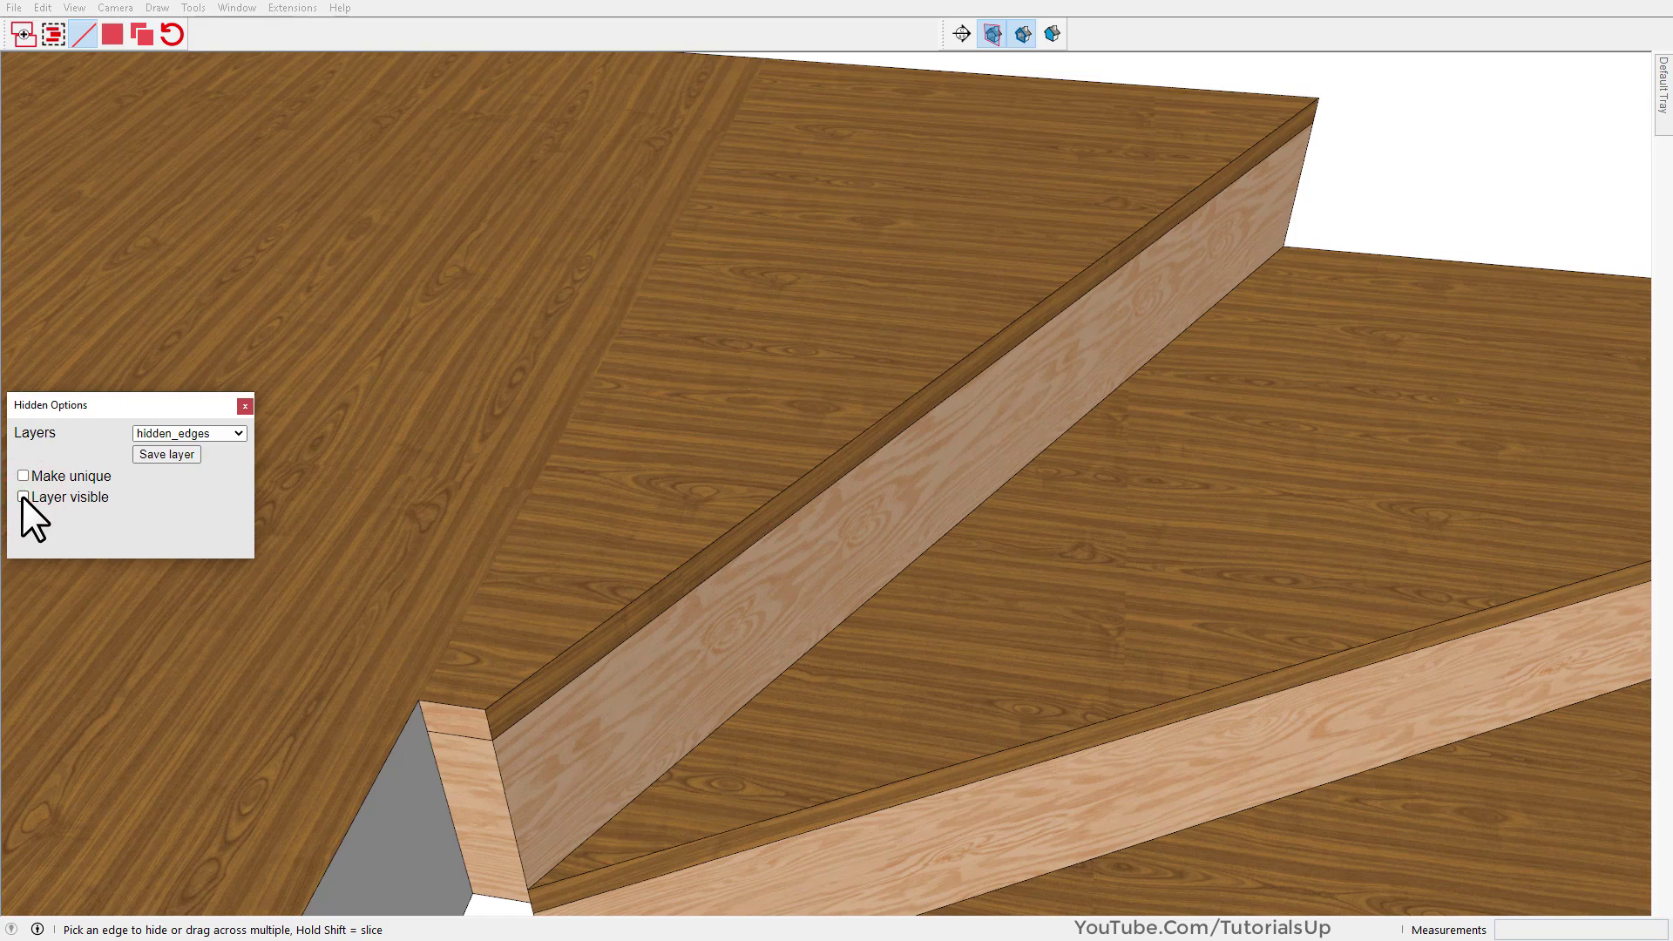
click(23, 495)
click(23, 495)
middle_drag(601, 506, 997, 484)
scroll(828, 401, down, 3)
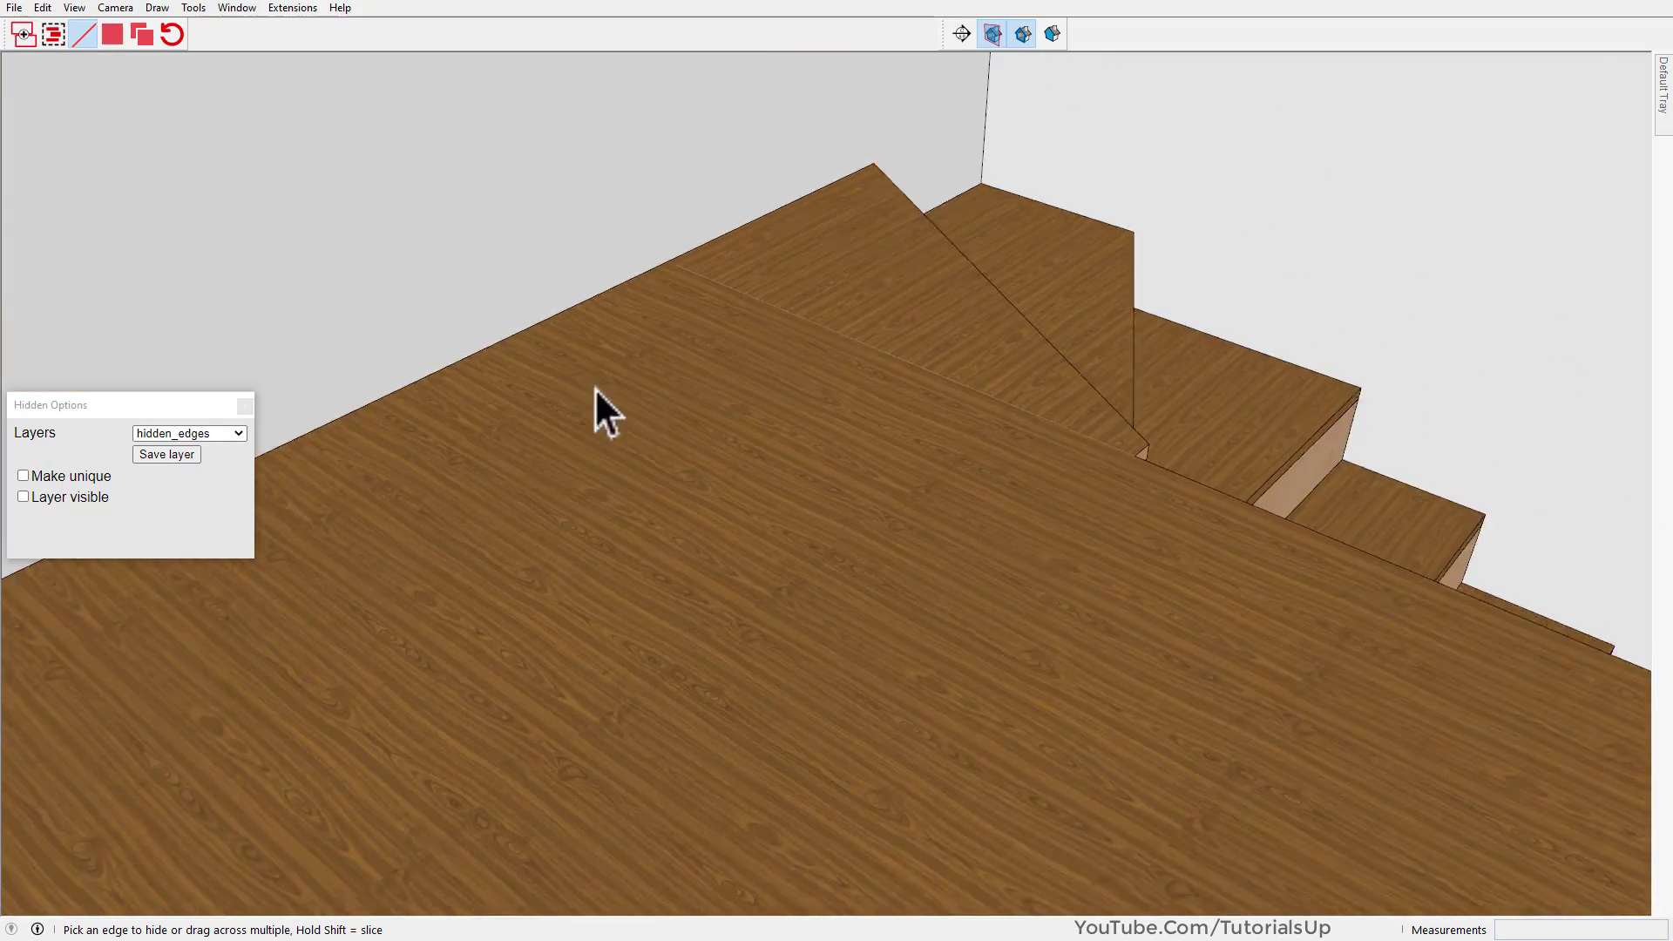
scroll(558, 357, down, 5)
key(space)
Hide the front face of the lower white box on the hidden_faces tag with Hide loop on
scroll(402, 426, down, 6)
middle_drag(402, 425, 1046, 598)
scroll(296, 464, down, 3)
scroll(724, 553, up, 8)
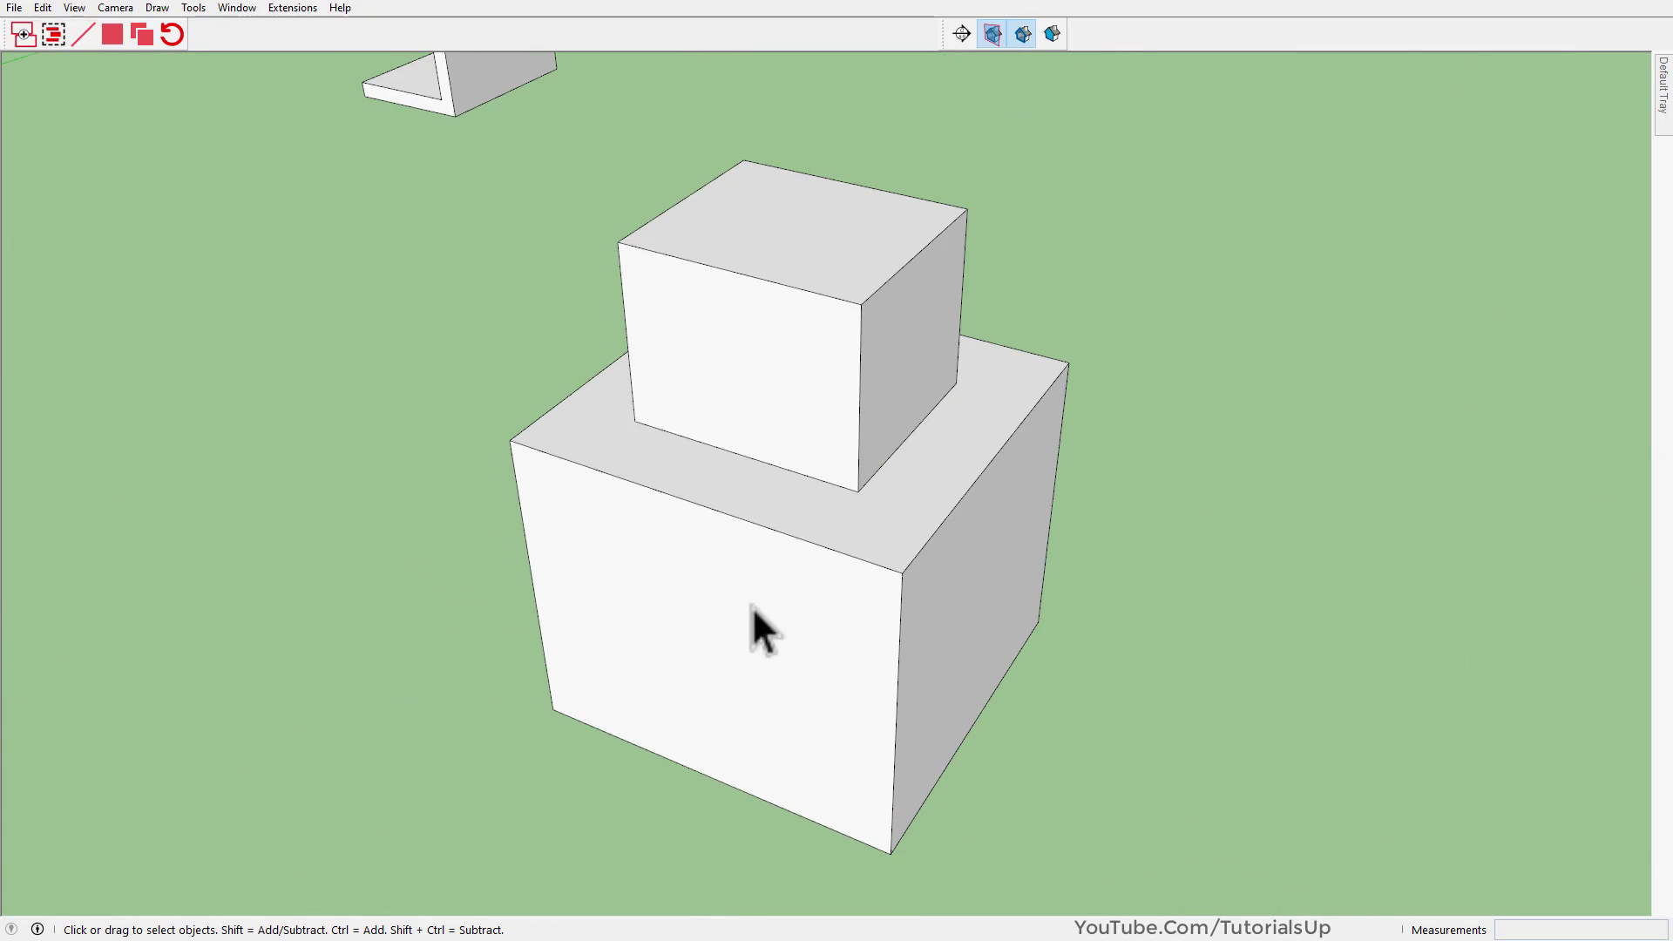
click(106, 39)
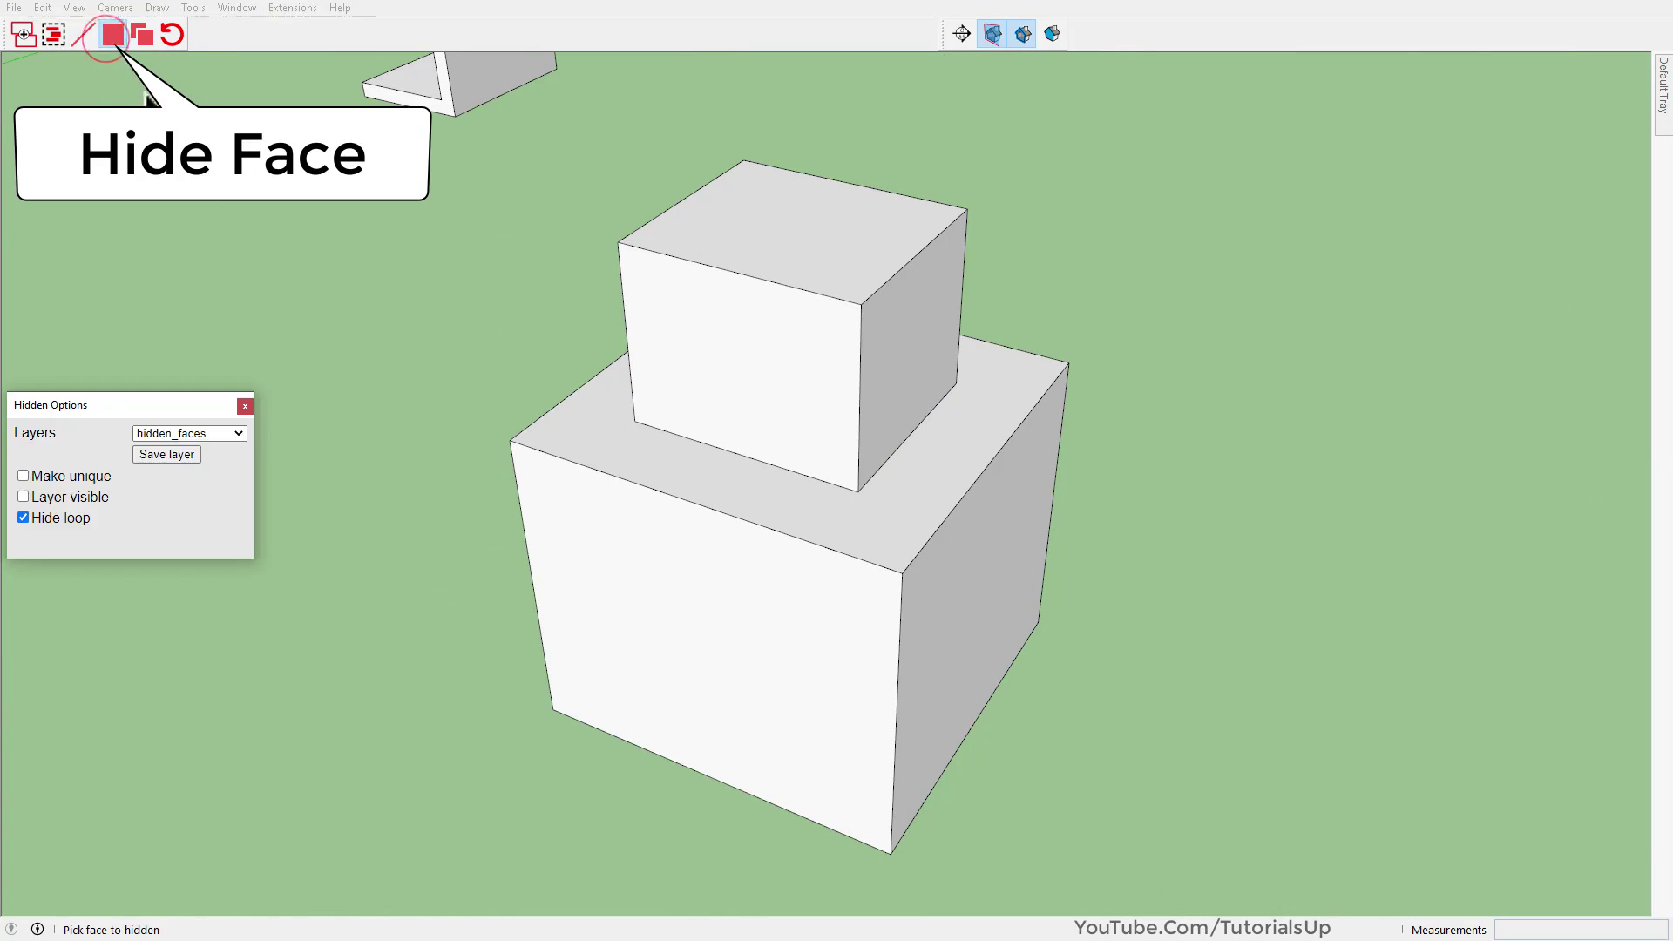
click(746, 626)
key(space)
Recover the hidden front face of the stacked white boxes
scroll(1009, 636, up, 3)
middle_drag(871, 642, 795, 523)
scroll(889, 515, down, 3)
scroll(896, 598, down, 2)
click(930, 645)
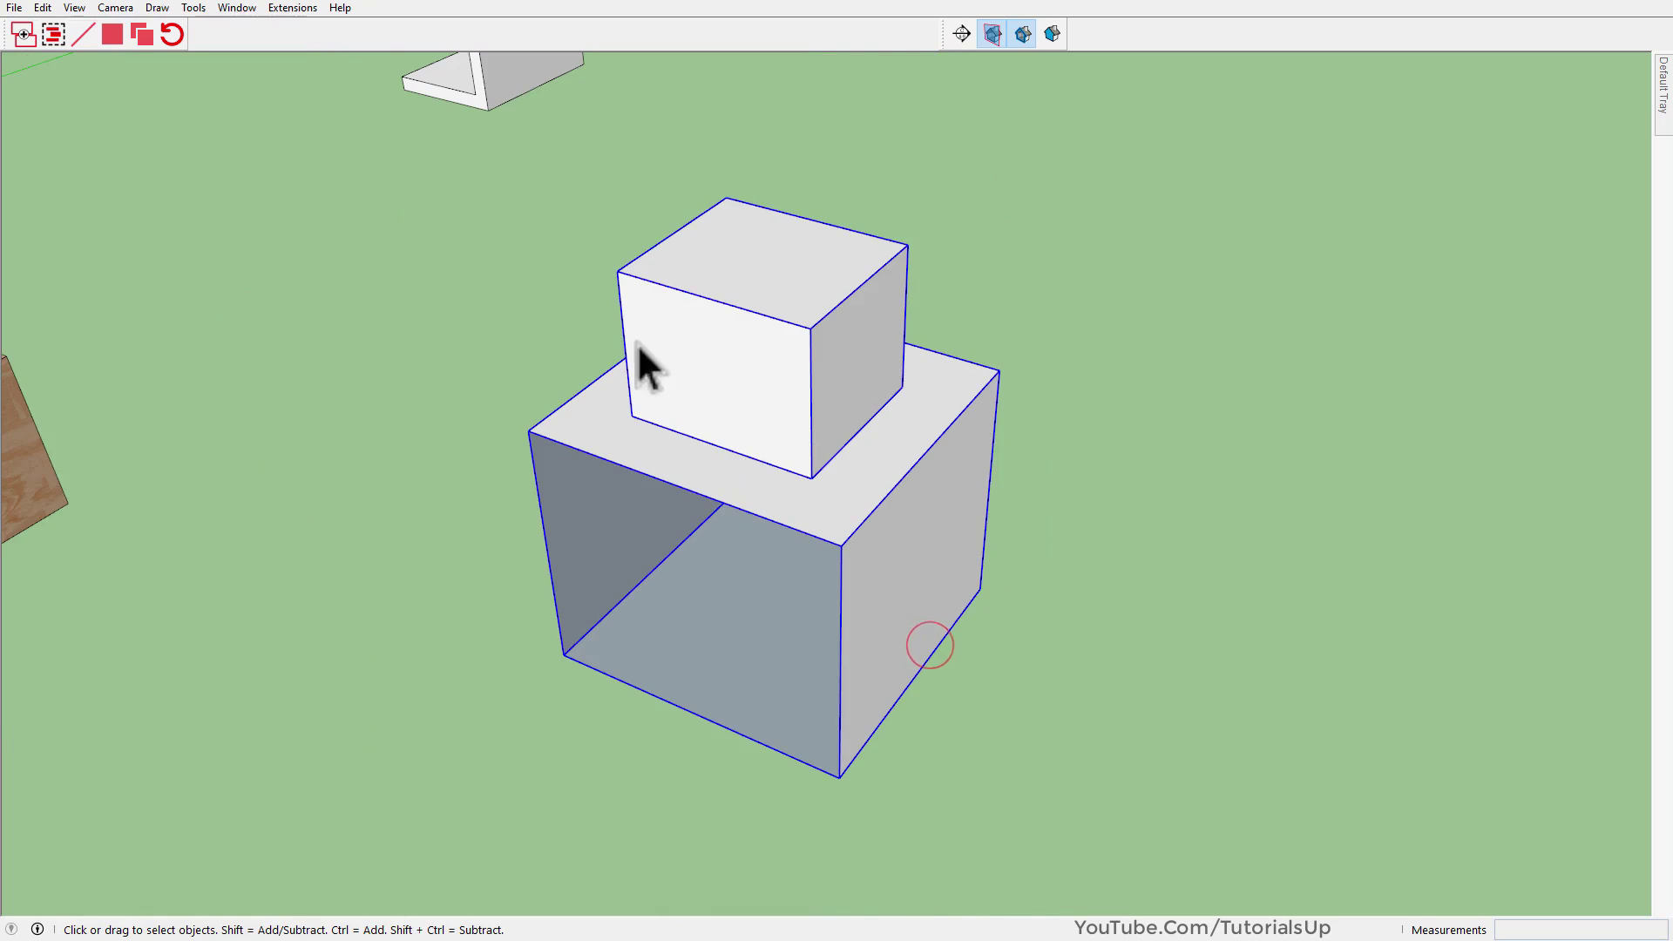
click(172, 36)
click(471, 633)
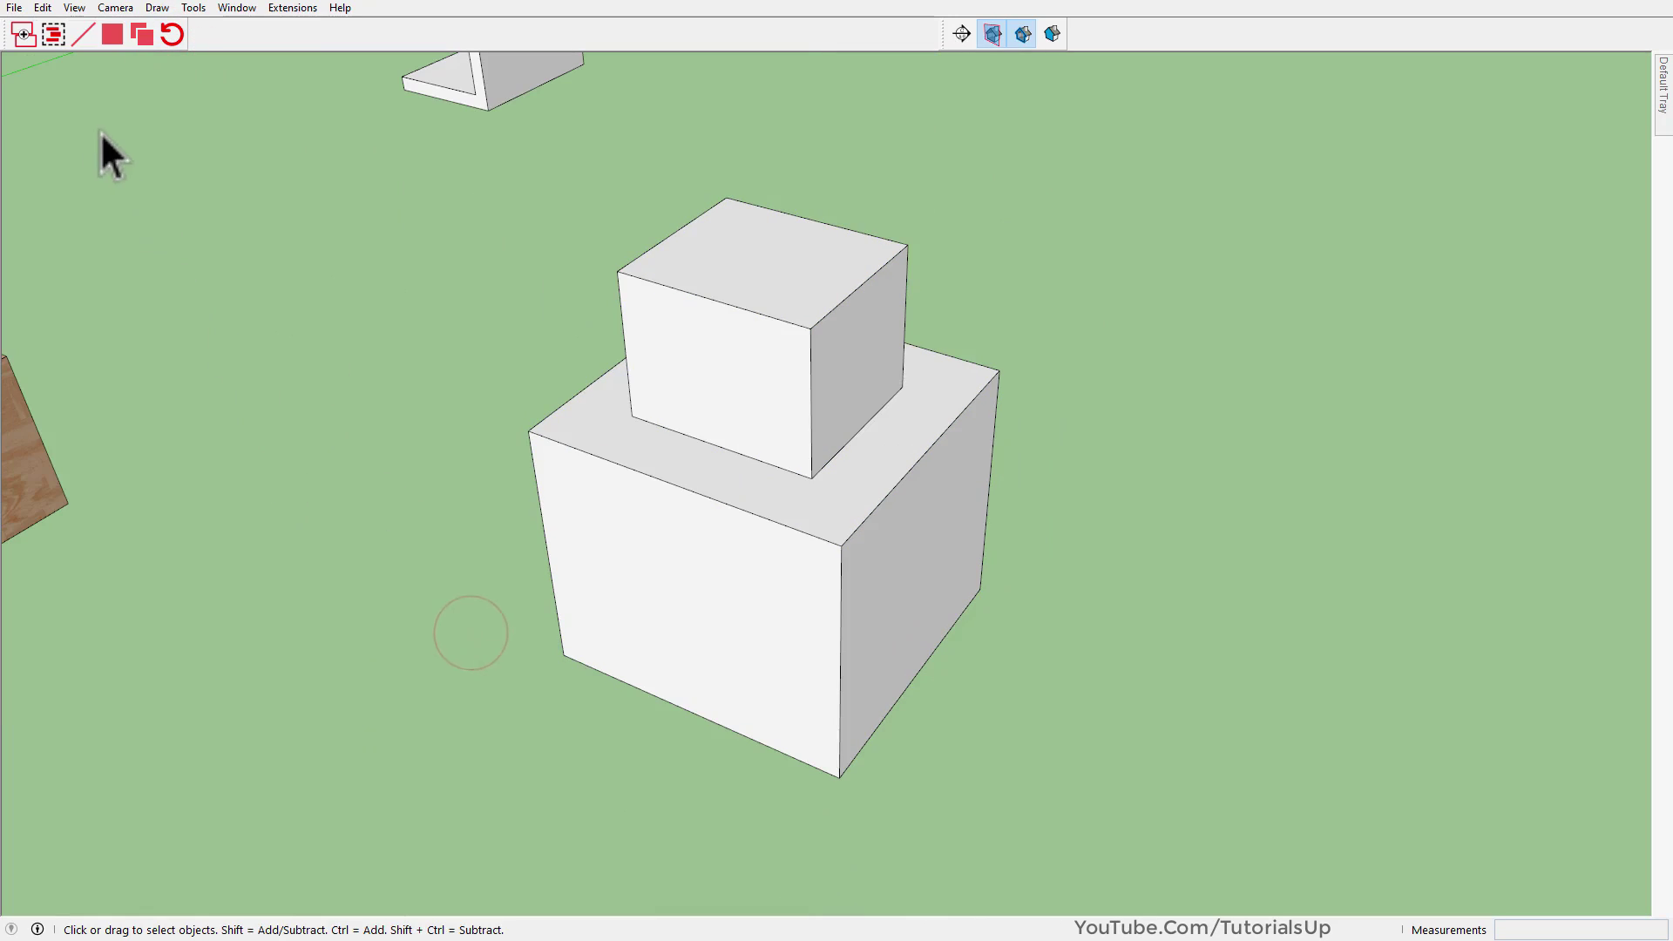
Hide the lower white box's front face again on the hidden_faces tag and examine its open interior
click(107, 33)
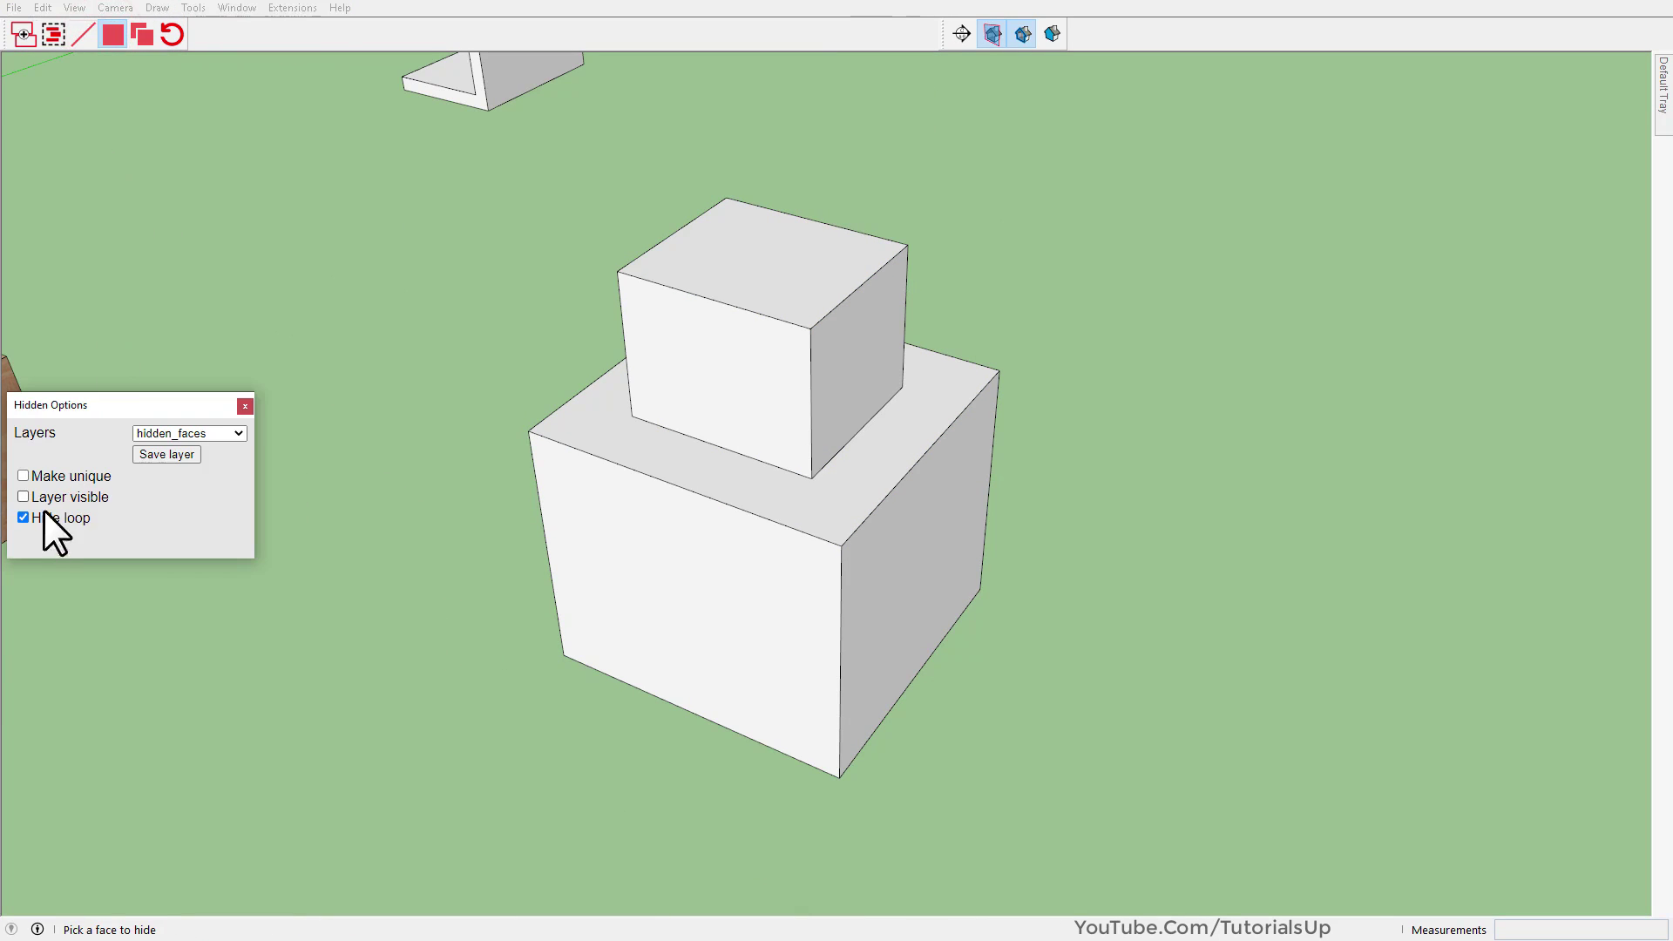
click(677, 593)
click(1122, 781)
scroll(843, 608, up, 6)
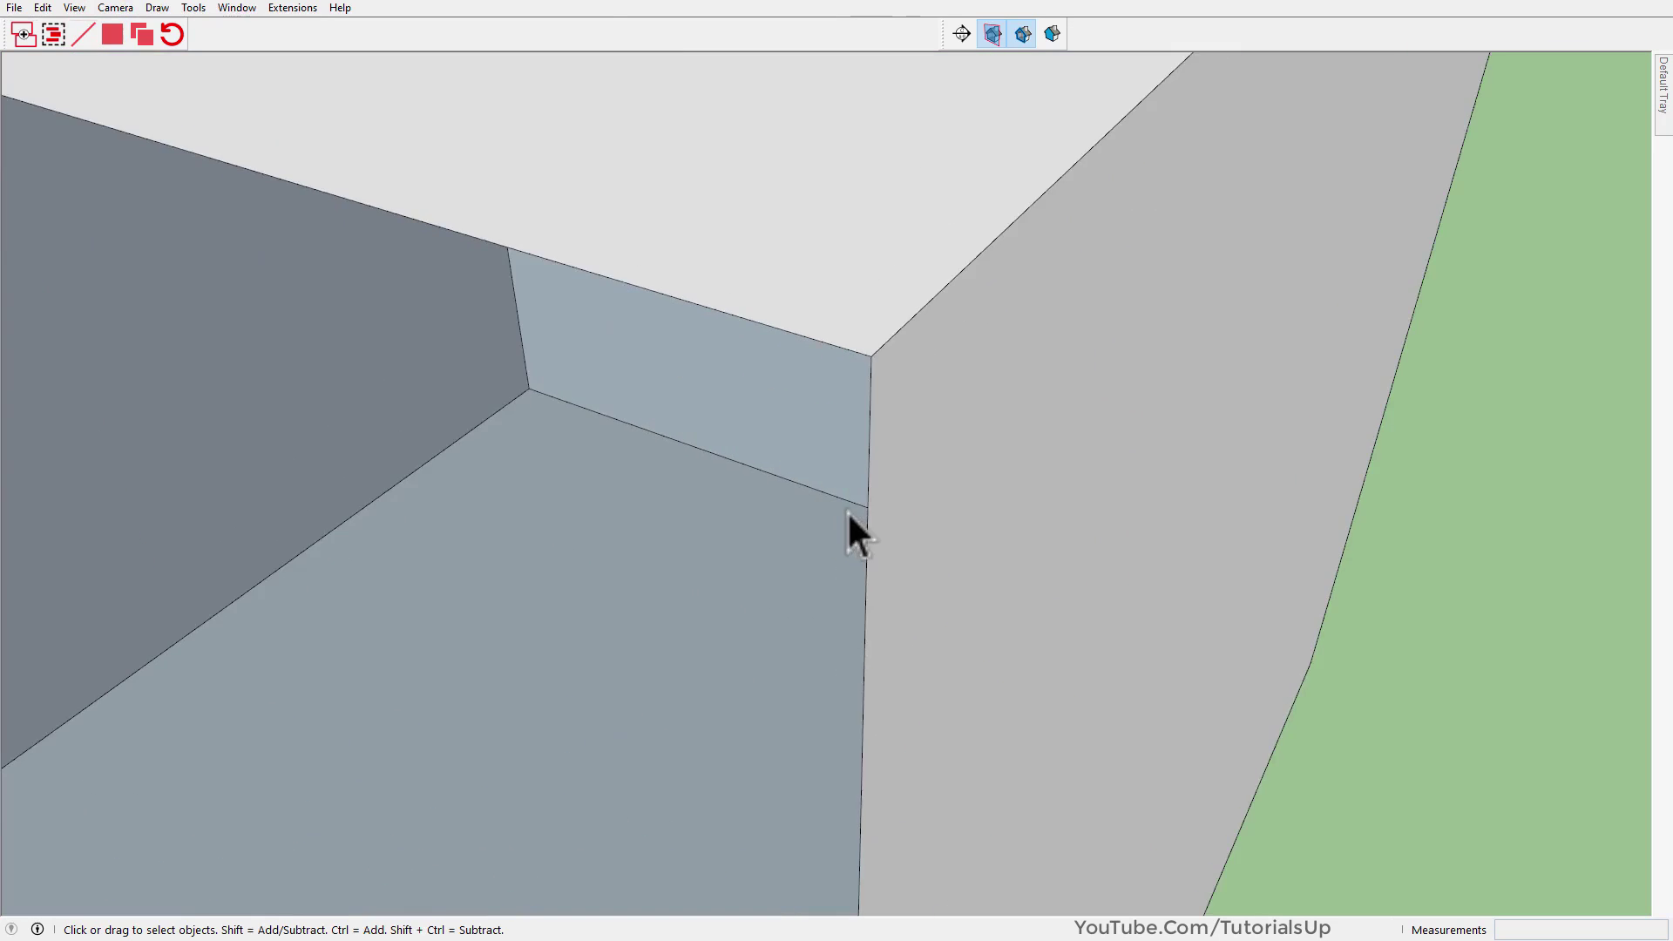
middle_drag(851, 530, 808, 521)
scroll(878, 636, down, 10)
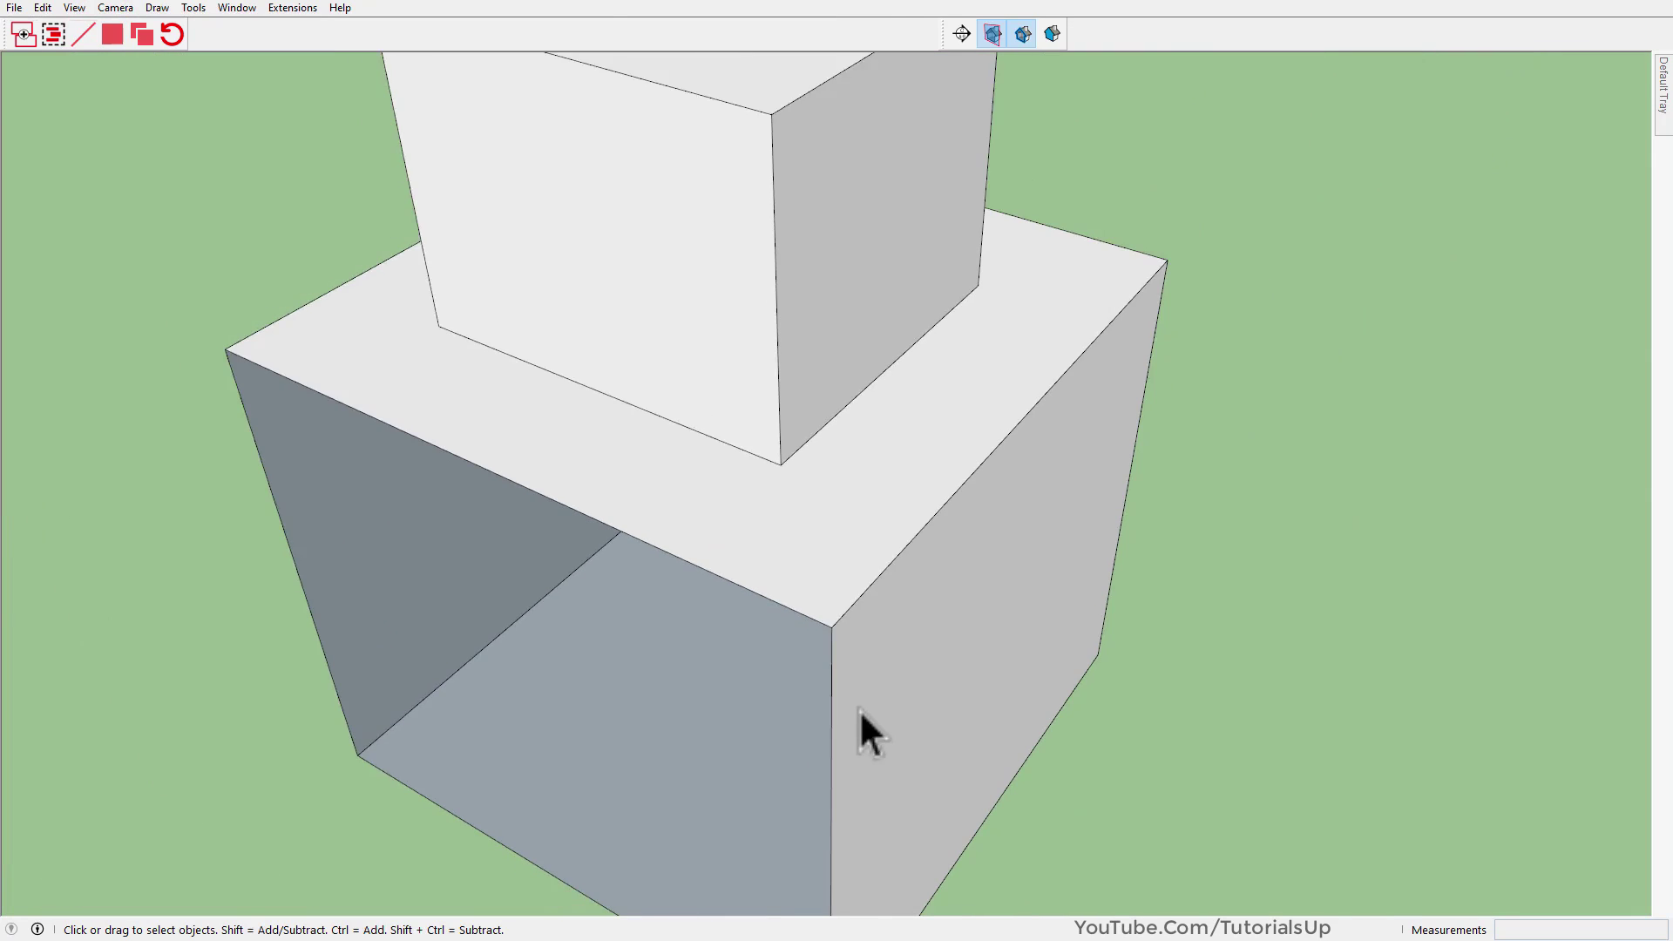
middle_drag(829, 688, 822, 642)
Place a section plane on the stepped white structure, parallel to its front face
scroll(549, 568, down, 10)
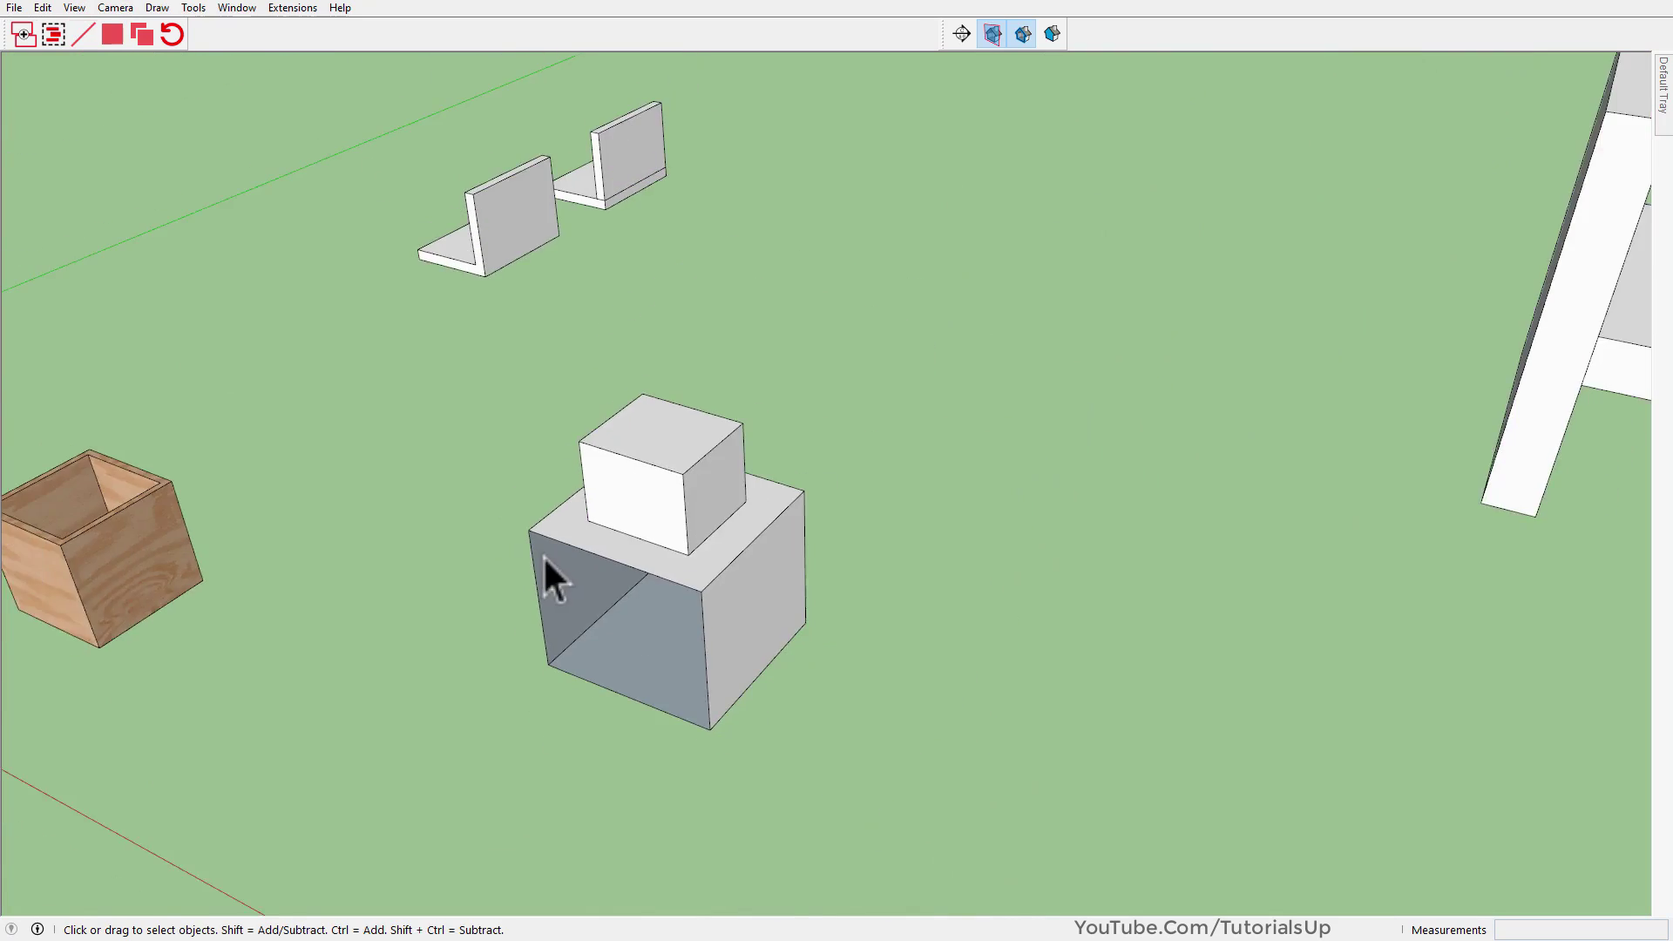
scroll(920, 401, up, 5)
scroll(891, 478, down, 2)
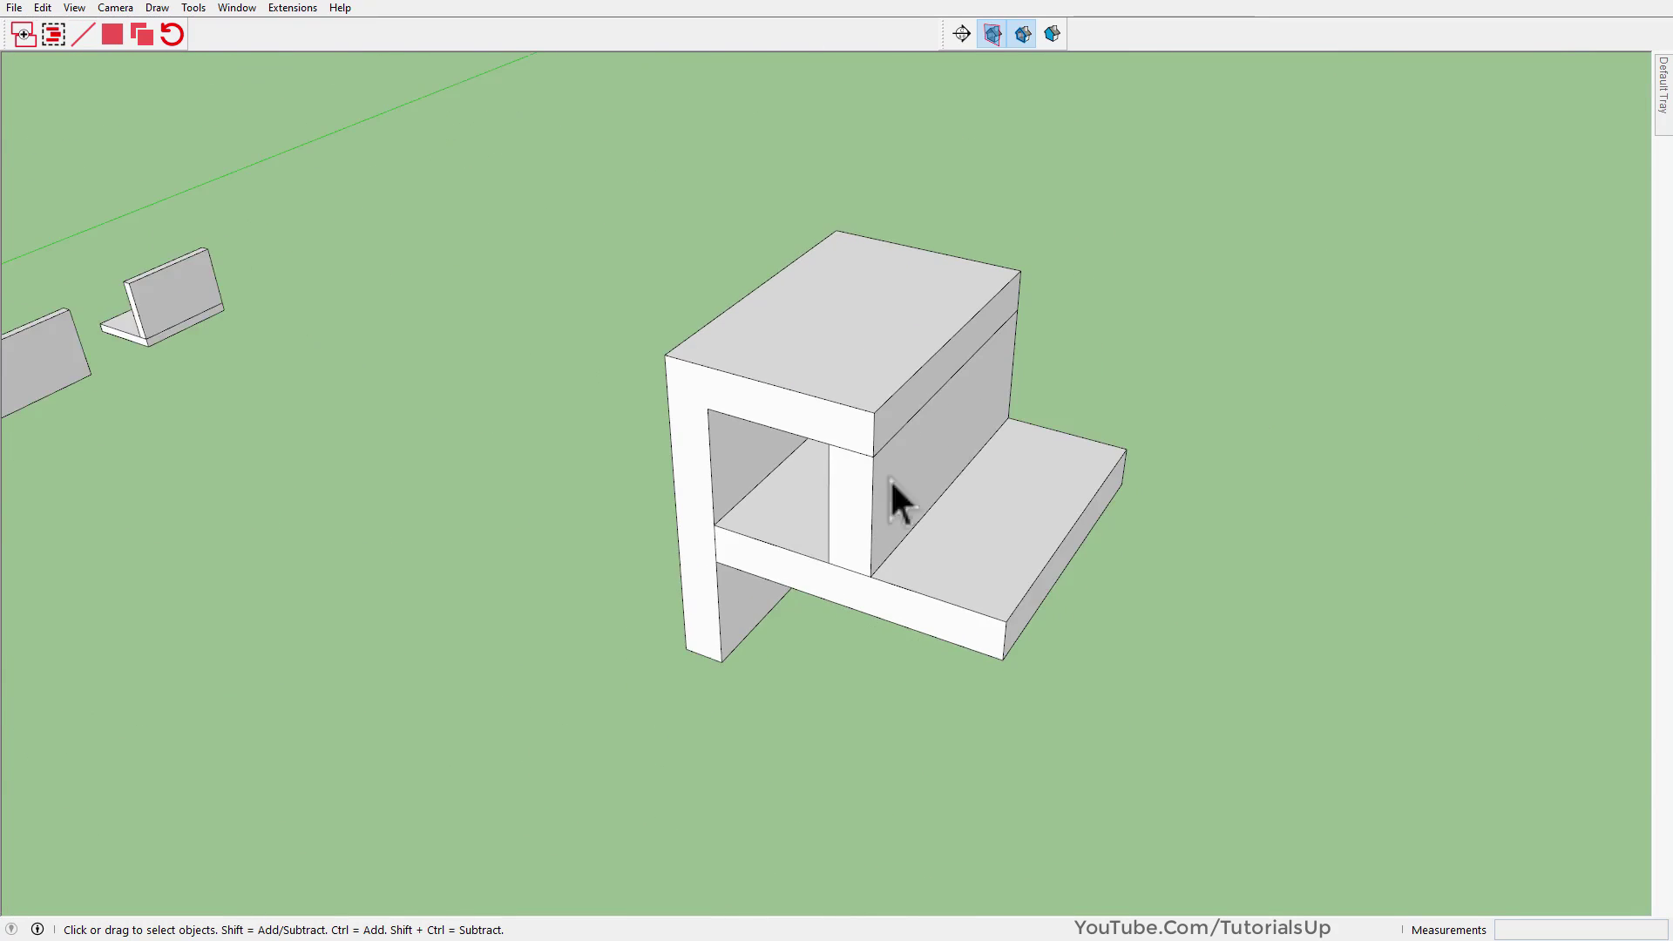
scroll(908, 458, up, 3)
scroll(896, 474, up, 2)
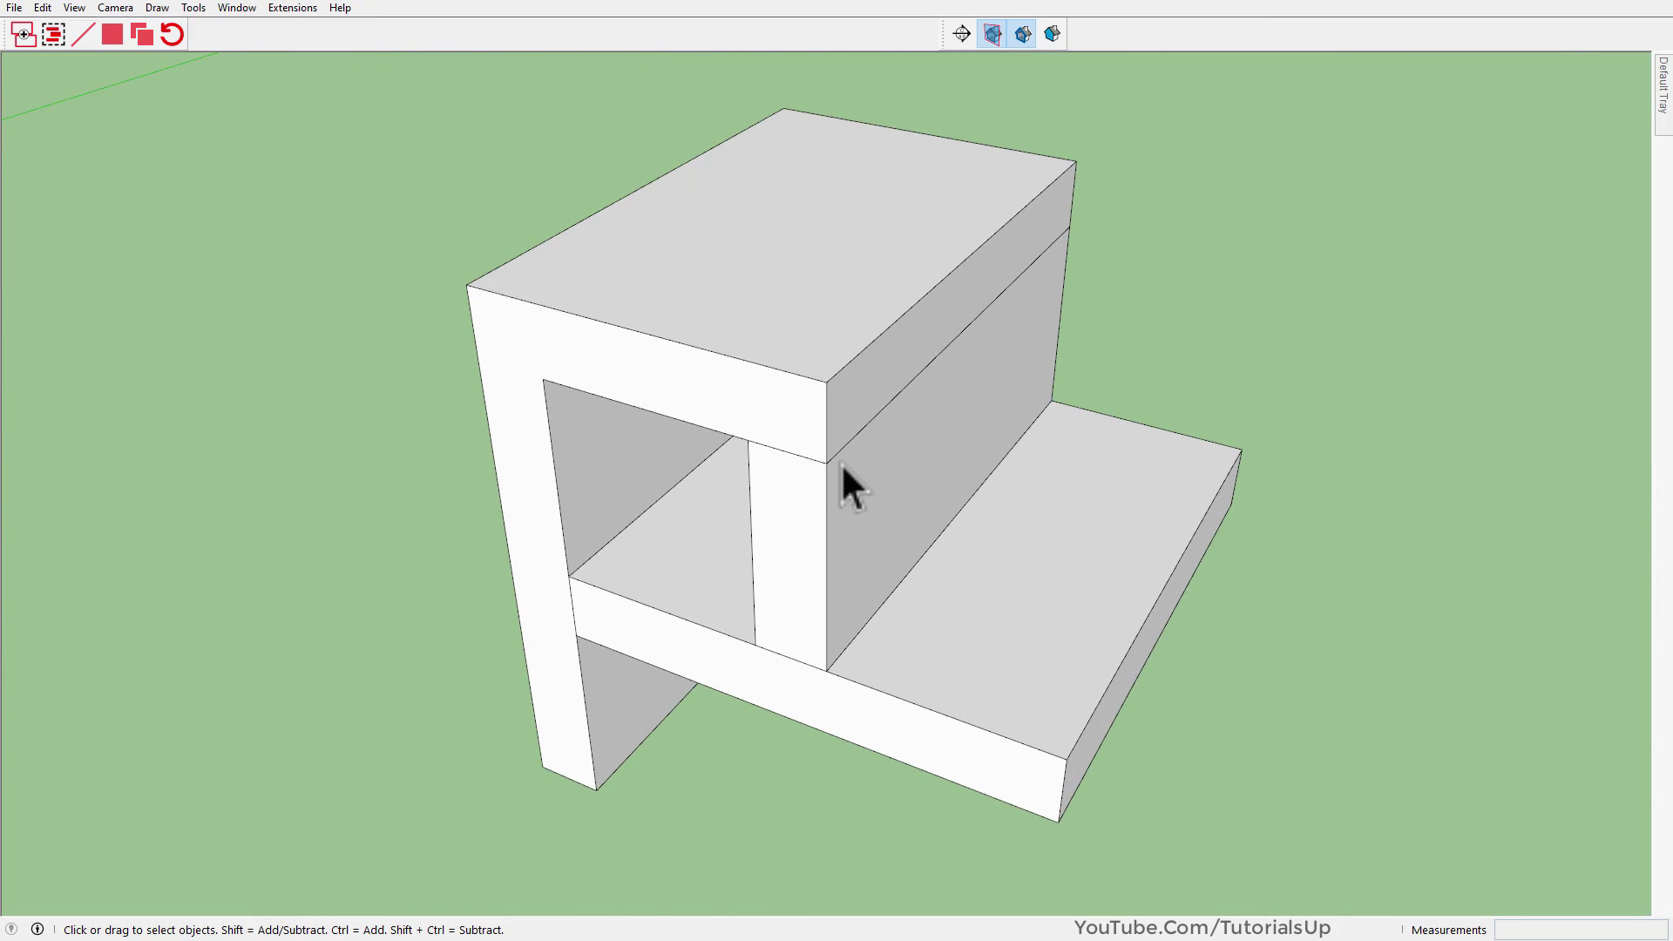
click(969, 392)
click(841, 322)
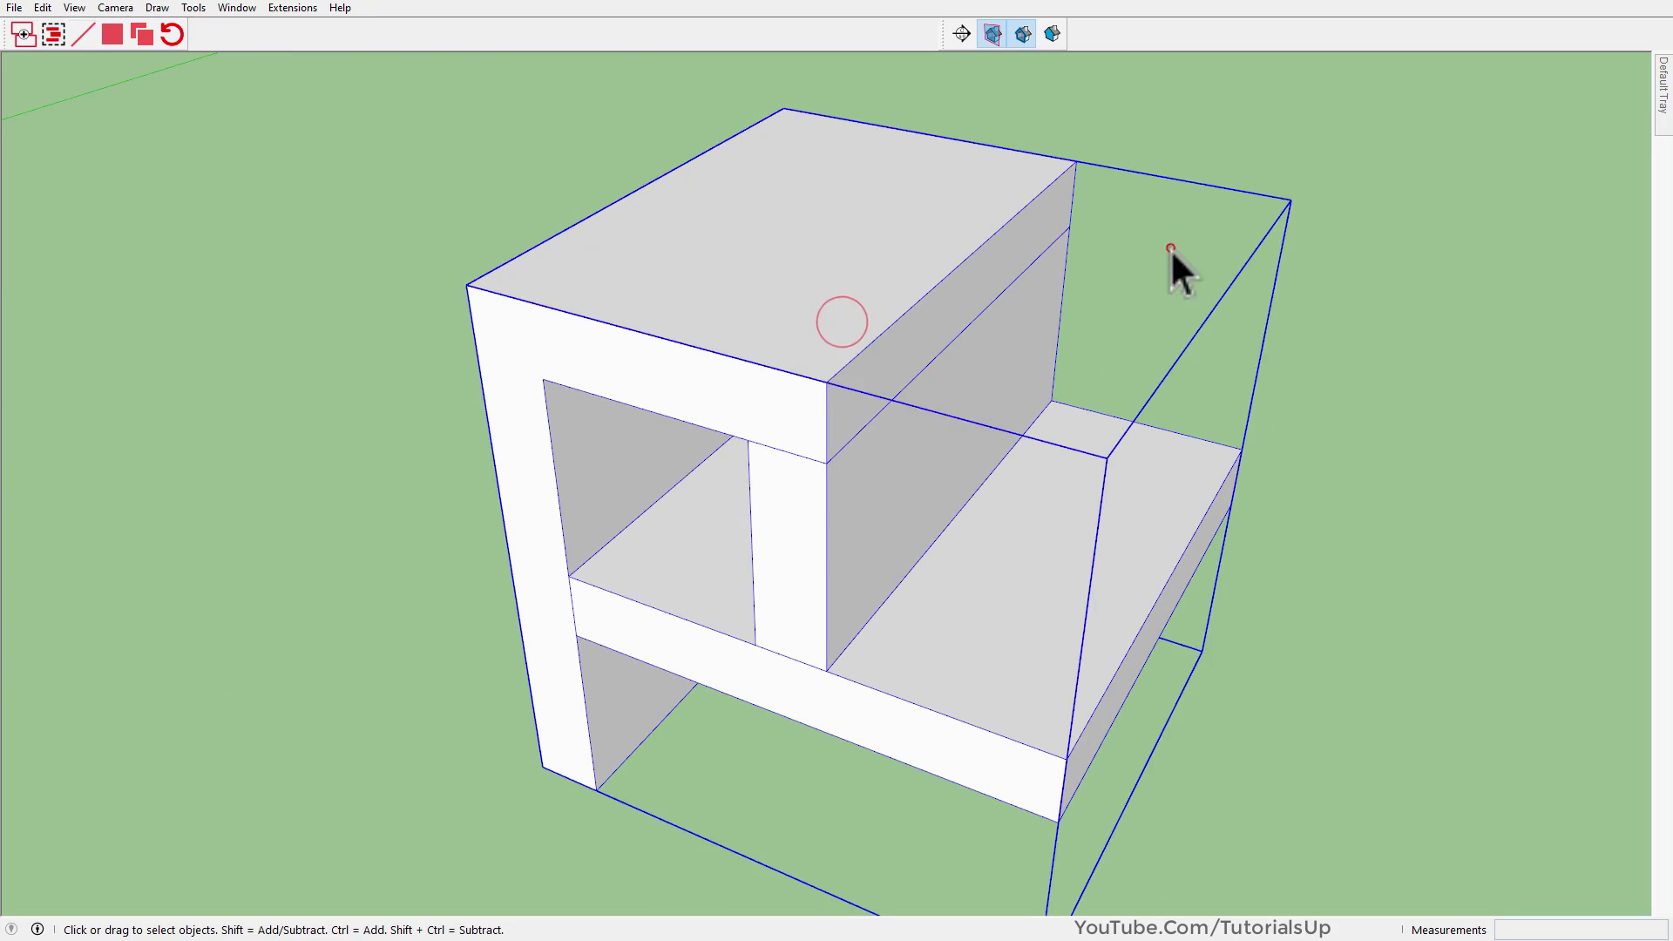
click(1169, 249)
click(963, 34)
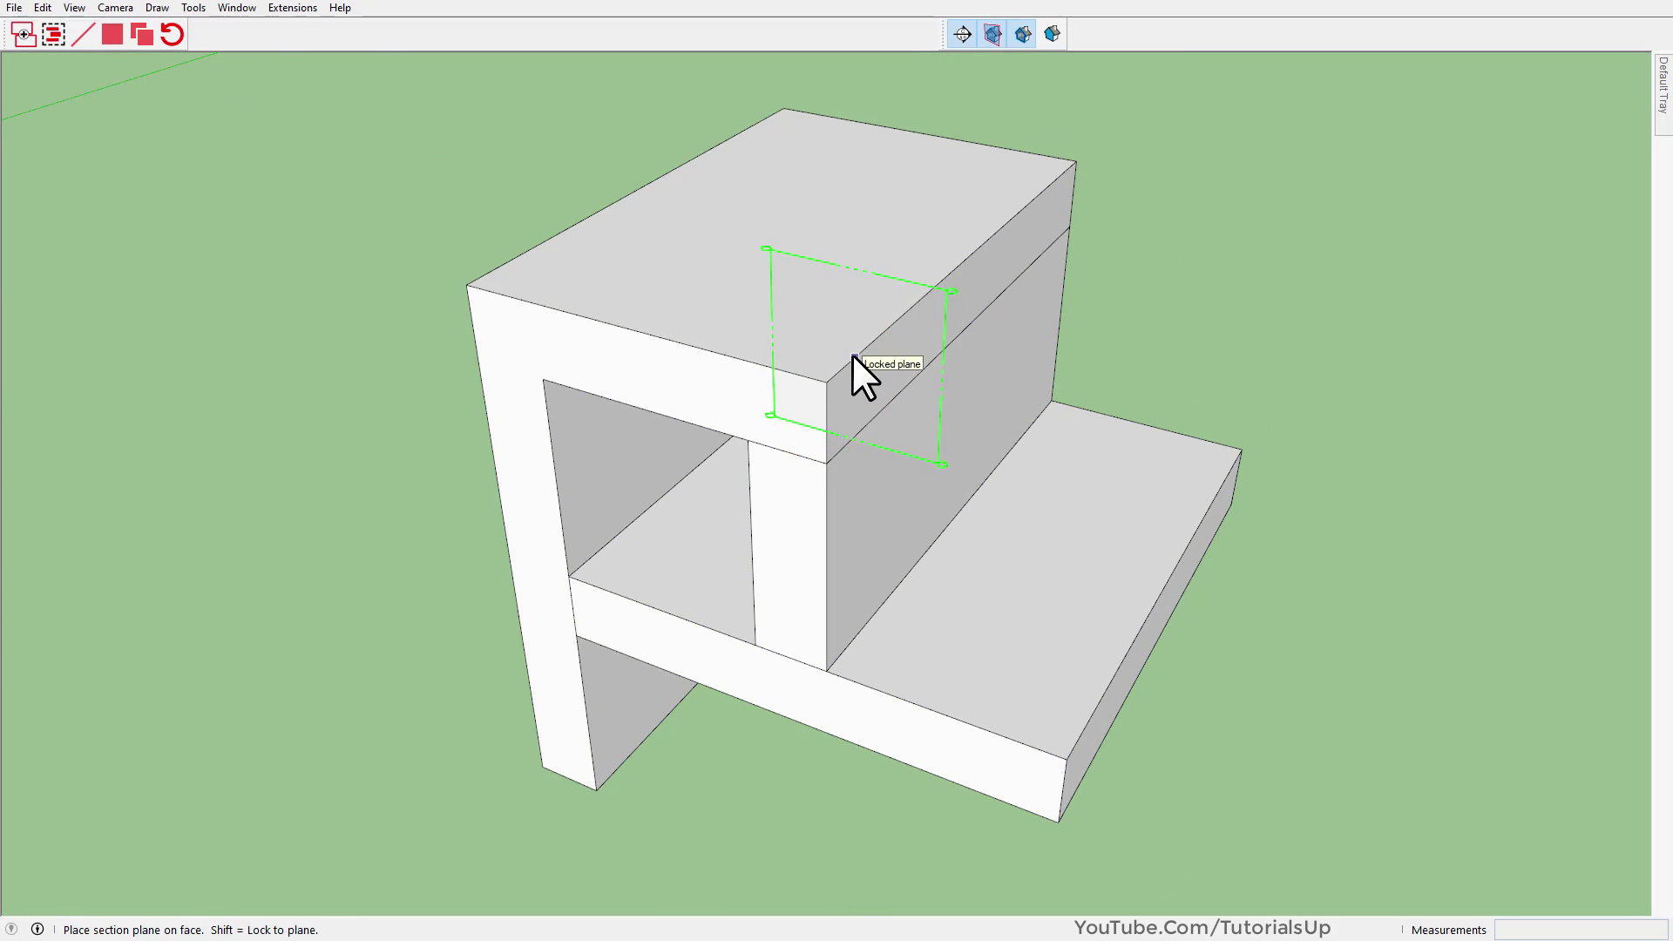
click(853, 354)
scroll(897, 296, down, 3)
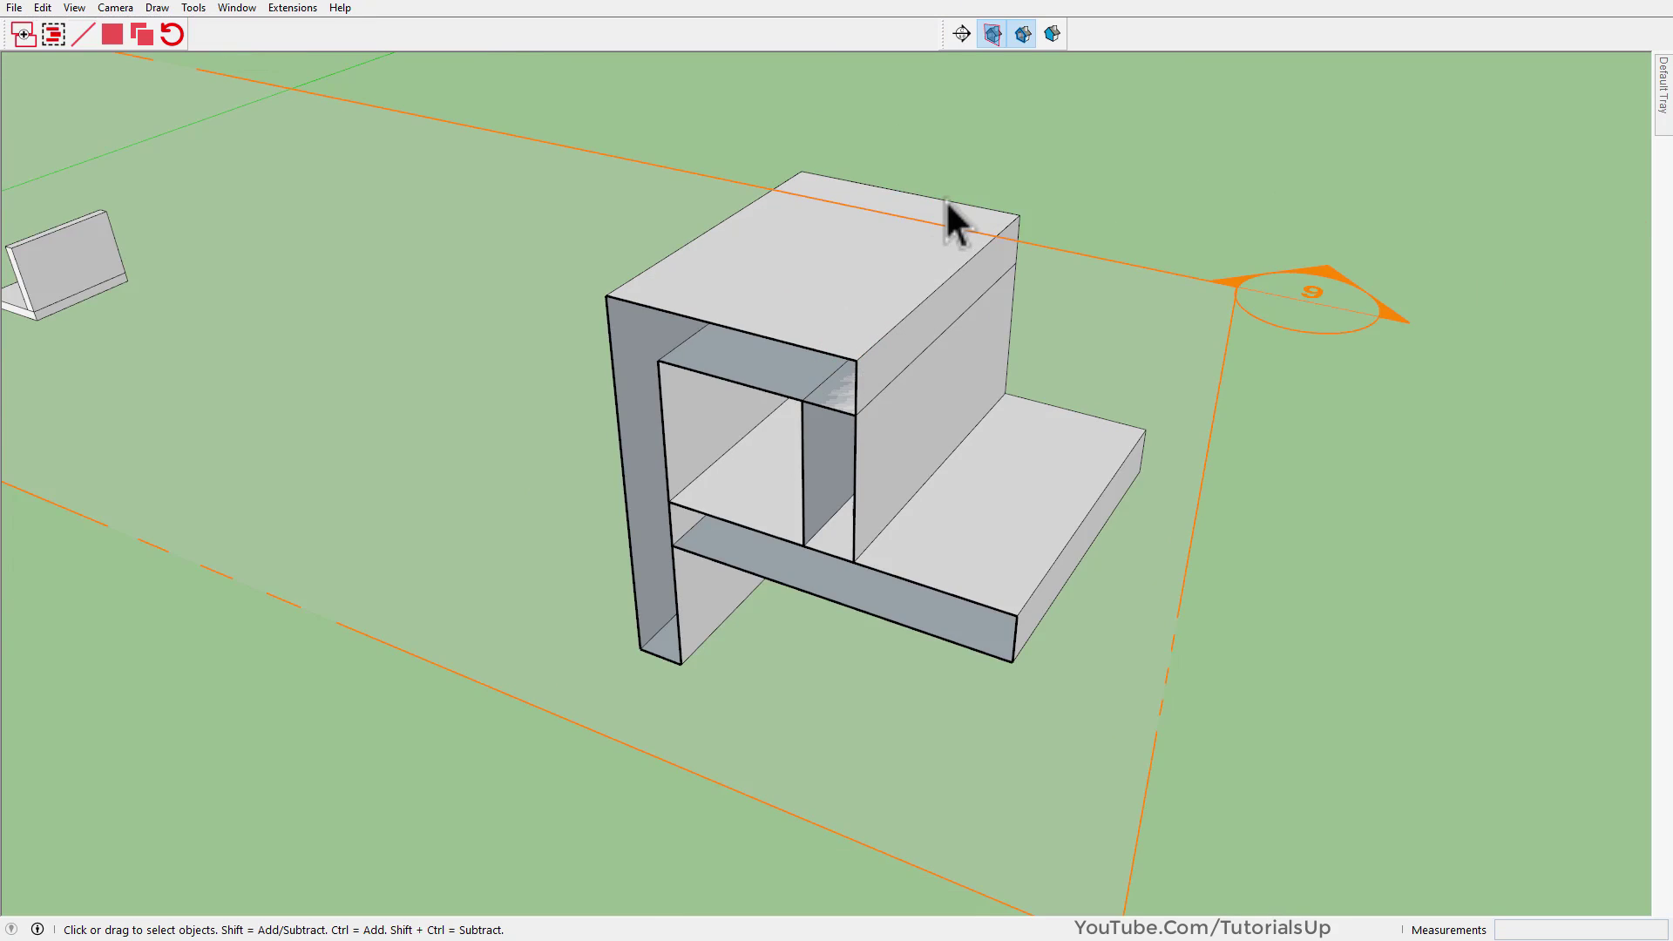
Combine all sub-groups of the sectioned white structure to hide the seam between its roof and wall
click(947, 202)
click(50, 37)
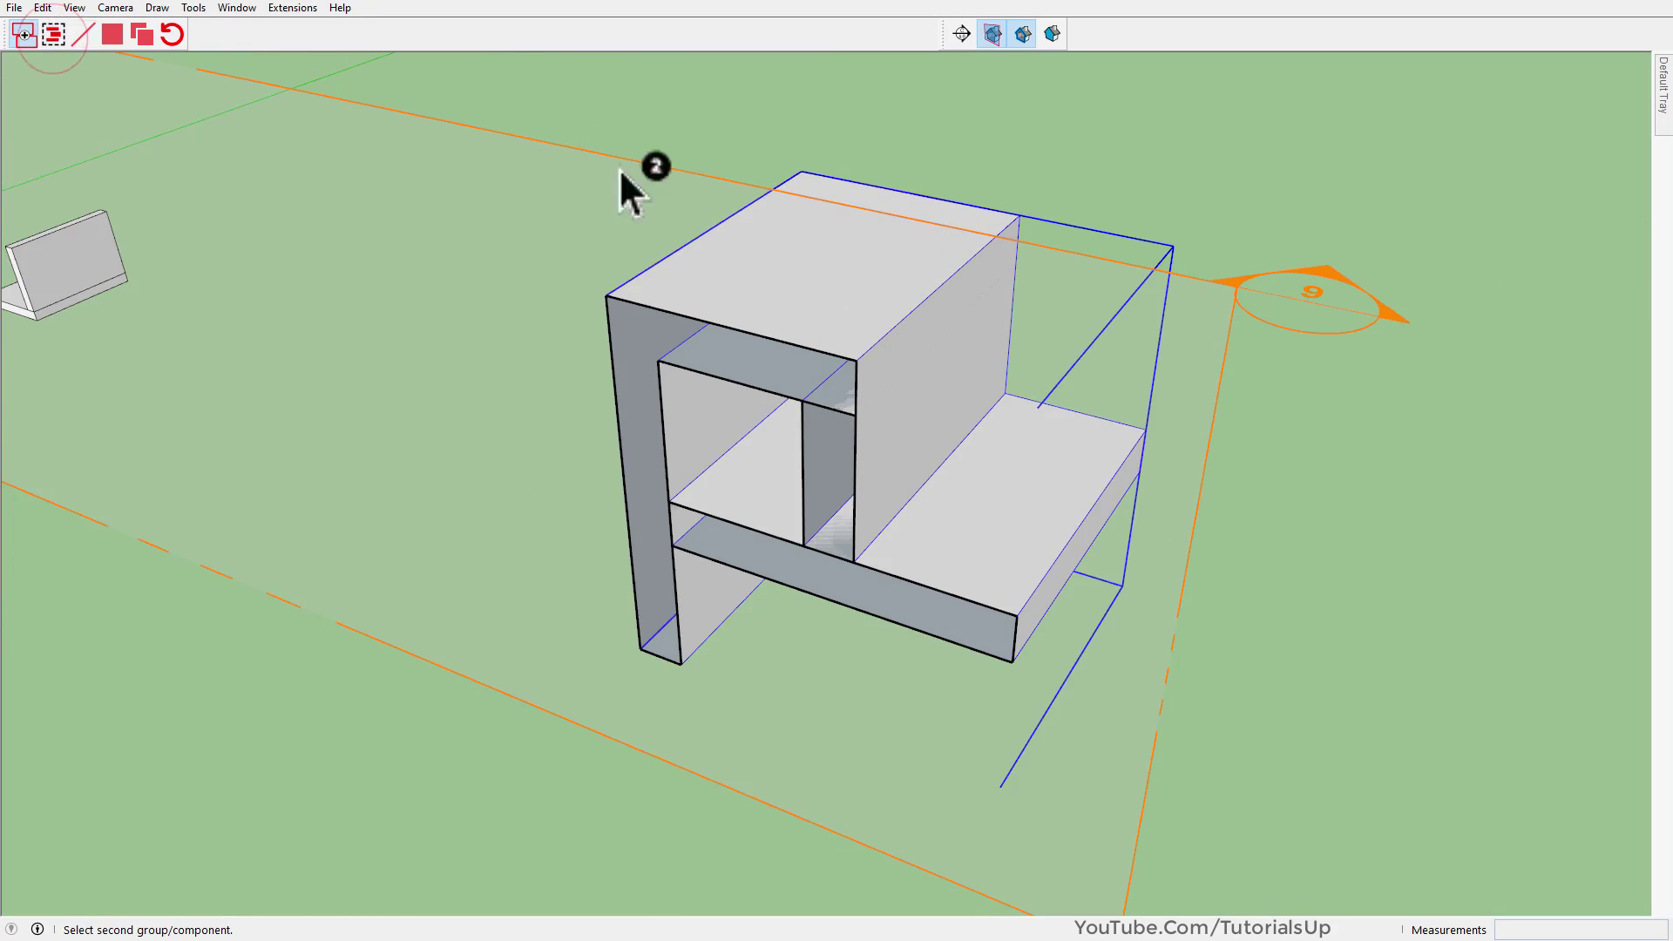
key(space)
click(1185, 166)
middle_drag(1002, 322, 978, 421)
scroll(959, 488, down, 3)
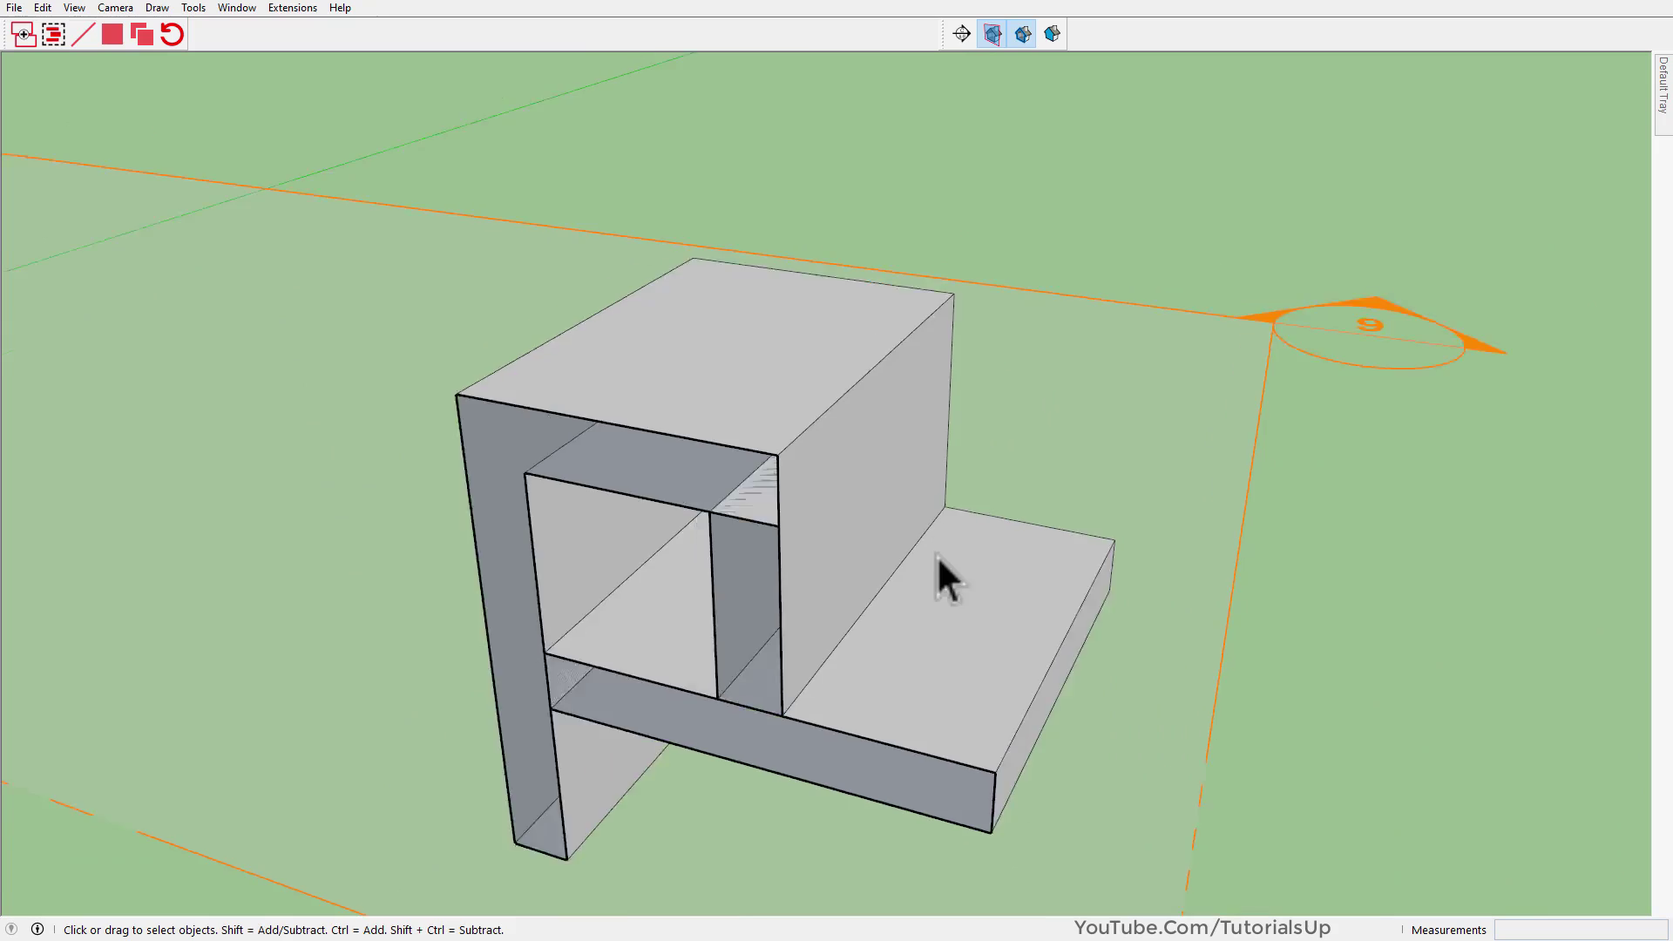
Open the stepped white structure's group and combine its roof part with the upright wall by faces on the hidden_faces tag
middle_drag(937, 557, 929, 588)
scroll(915, 549, down, 3)
double_click(883, 429)
scroll(769, 687, up, 6)
middle_drag(816, 627, 813, 621)
scroll(615, 431, down, 2)
middle_drag(640, 440, 661, 465)
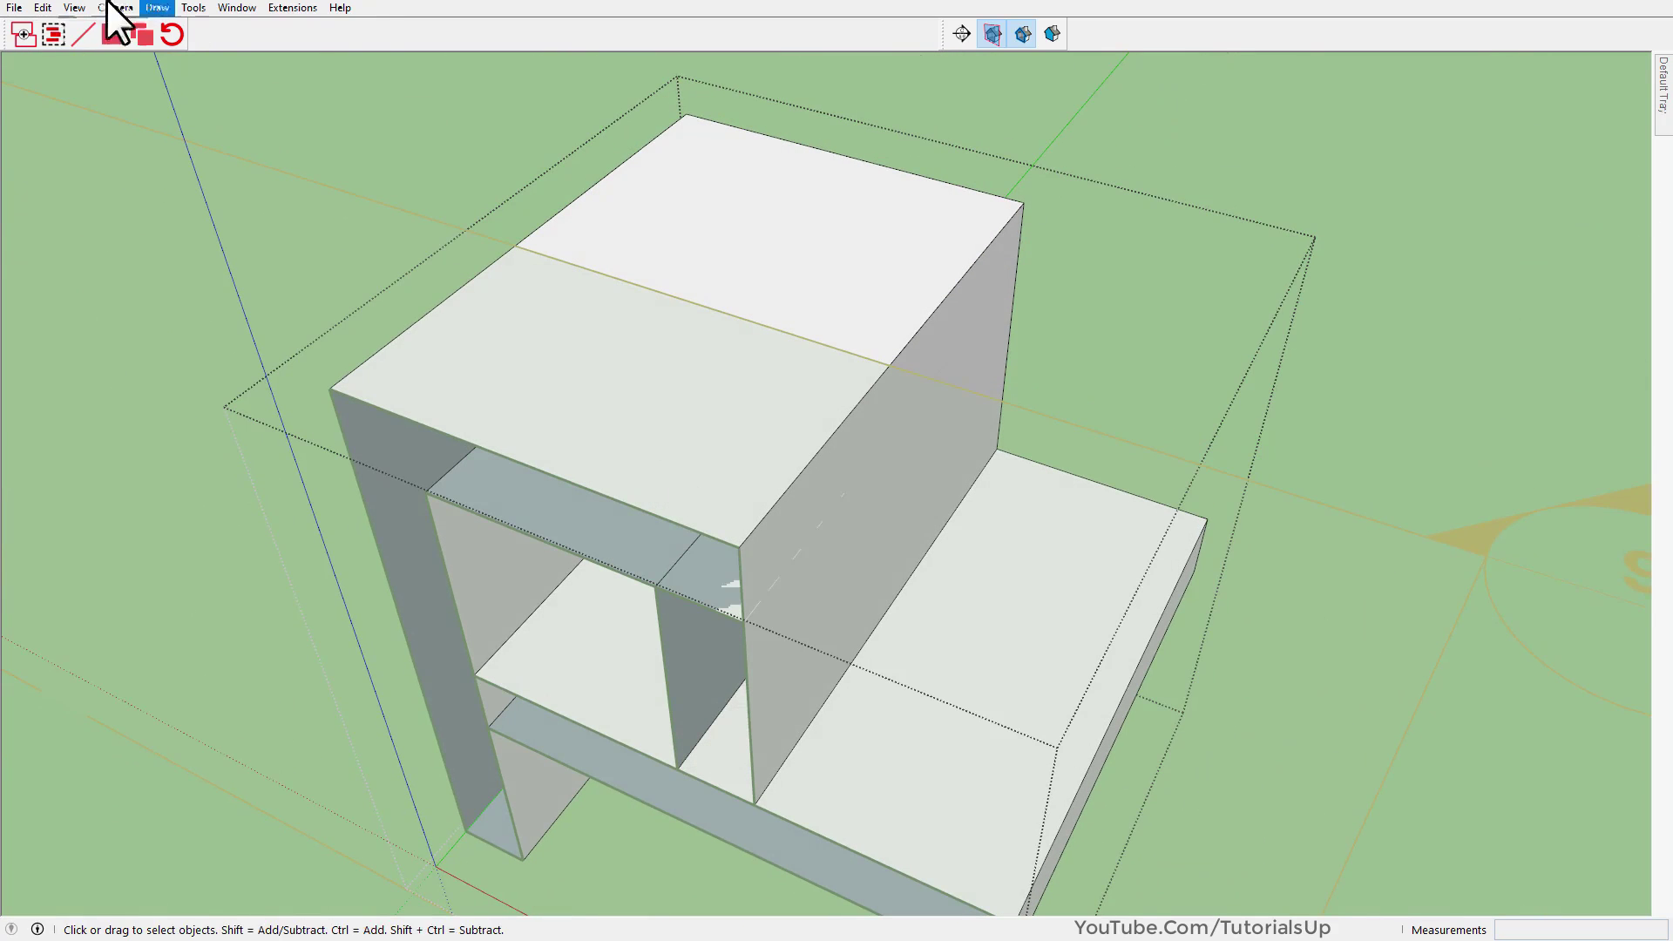
click(143, 34)
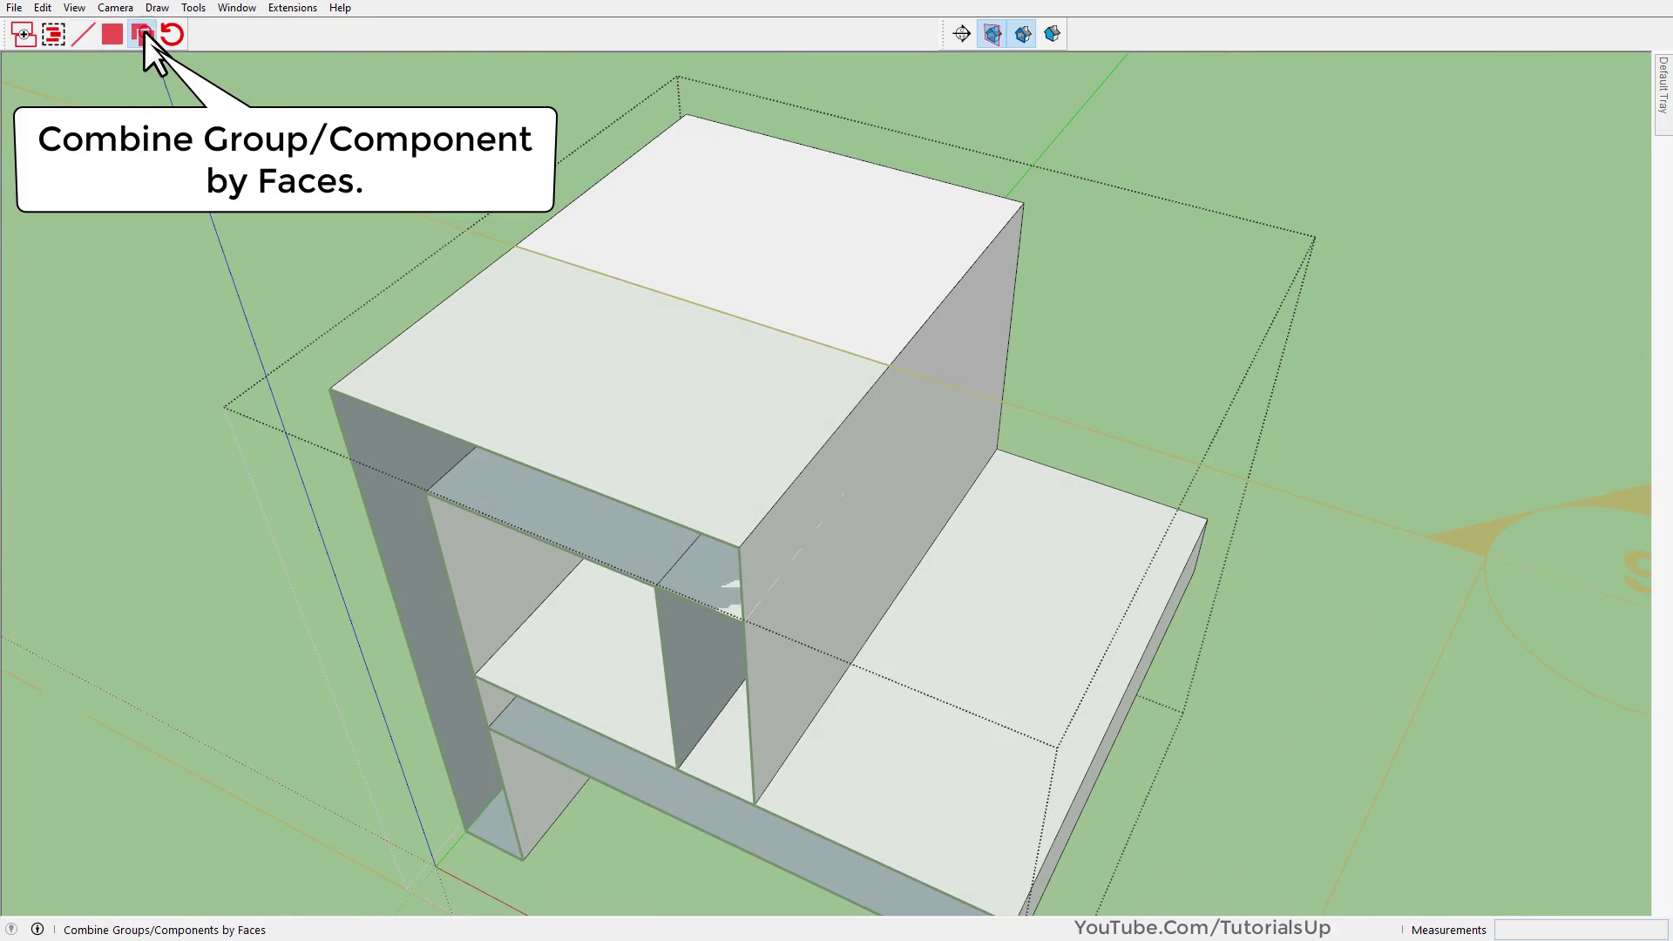
click(901, 239)
middle_drag(901, 238, 911, 455)
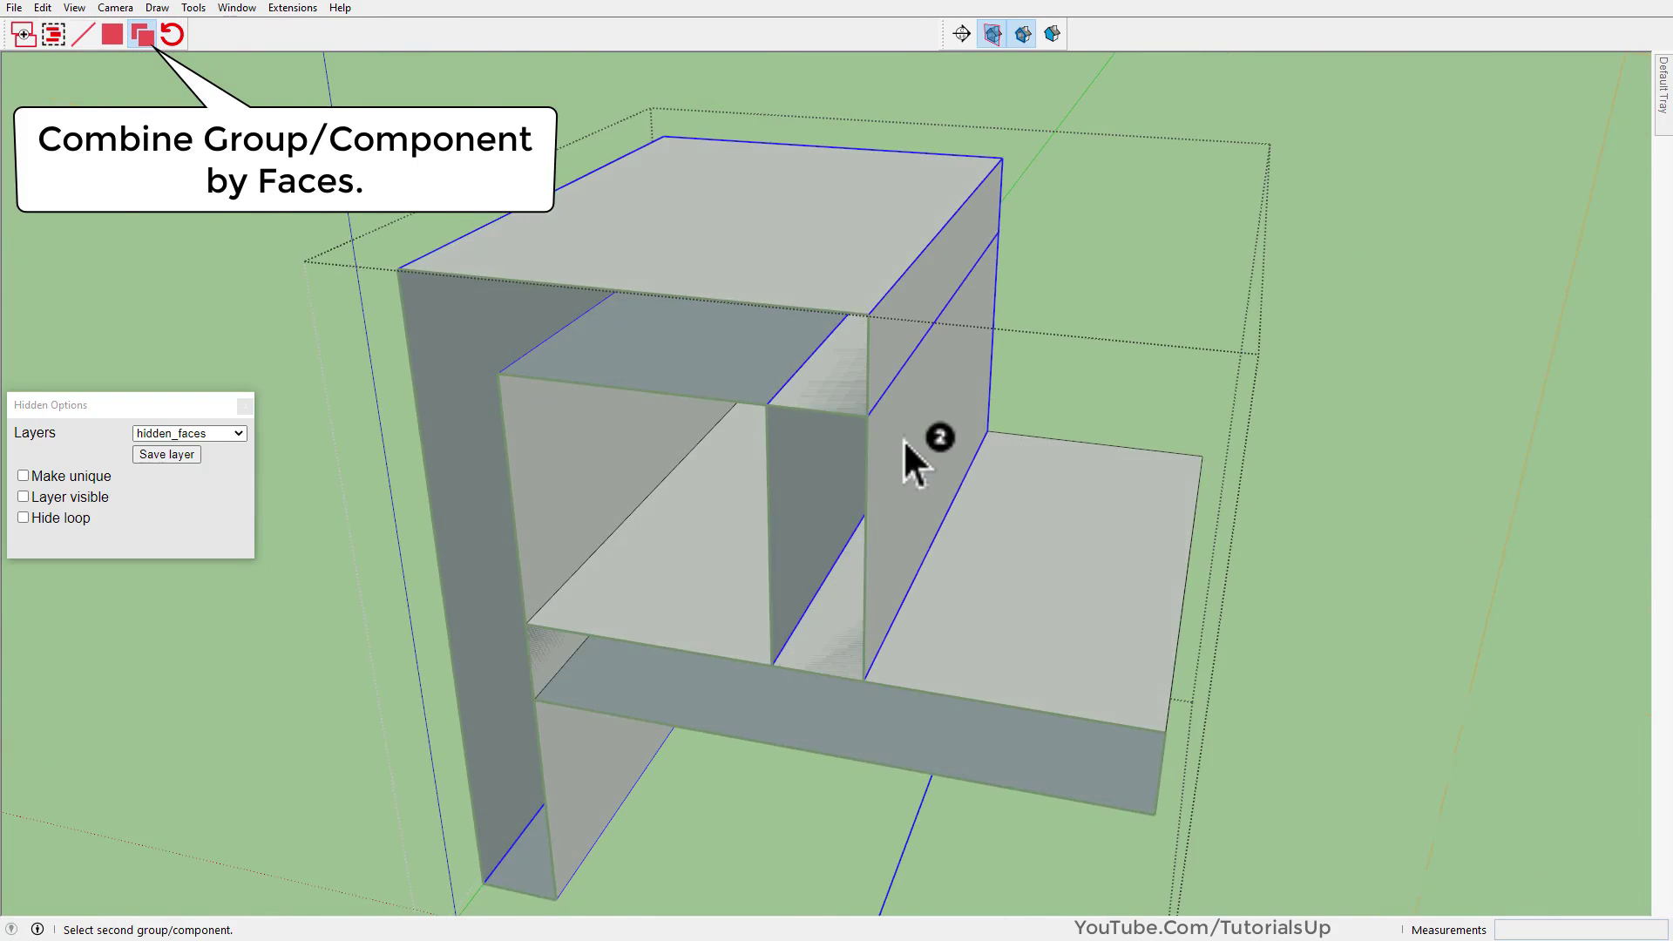
scroll(908, 462, up, 3)
click(904, 456)
Combine the horizontal slab by faces with the upright wall and with the tall outer wall of the roof part
middle_drag(993, 508, 913, 466)
click(1141, 603)
click(1055, 405)
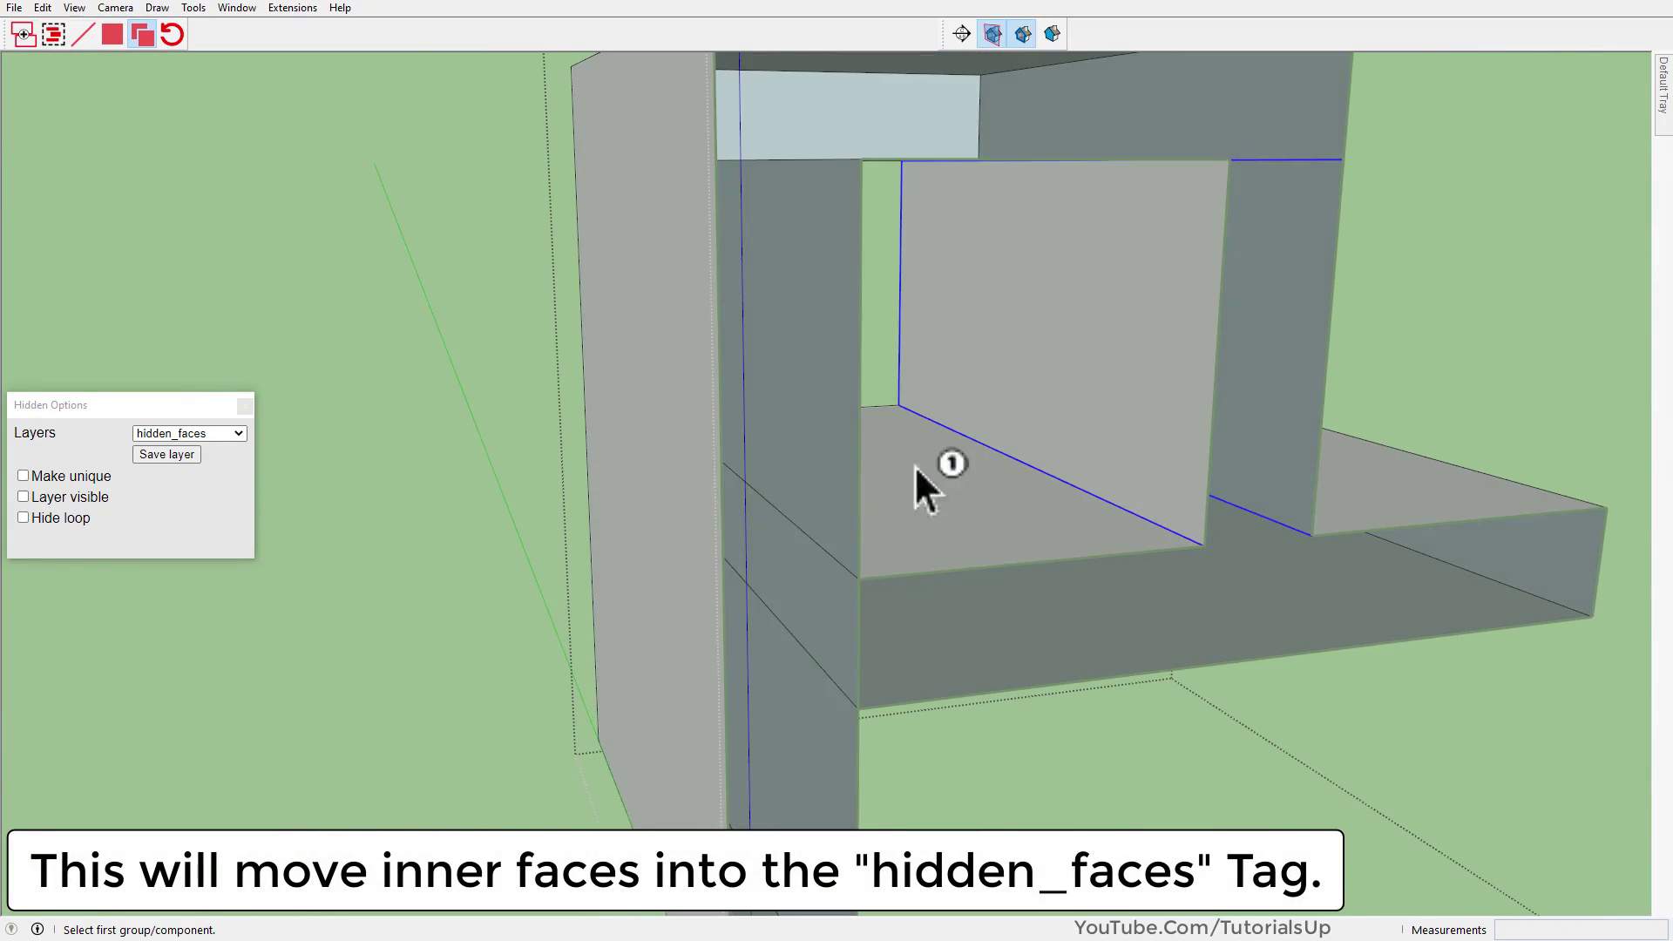
click(664, 453)
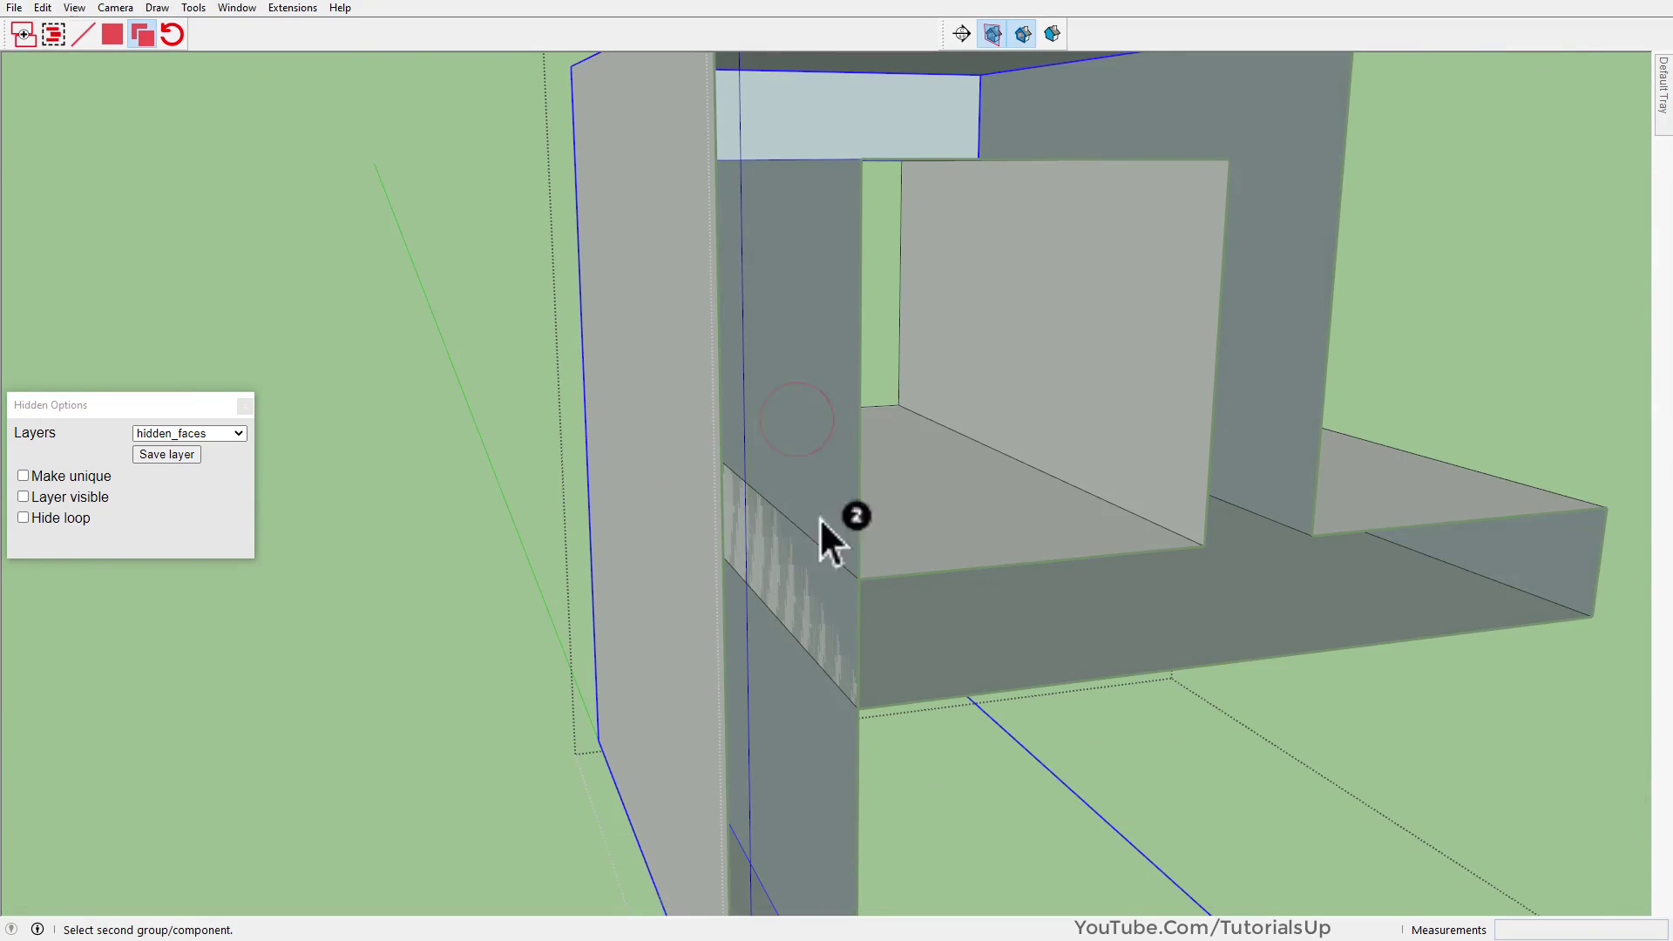
click(845, 596)
middle_drag(1014, 626, 576, 677)
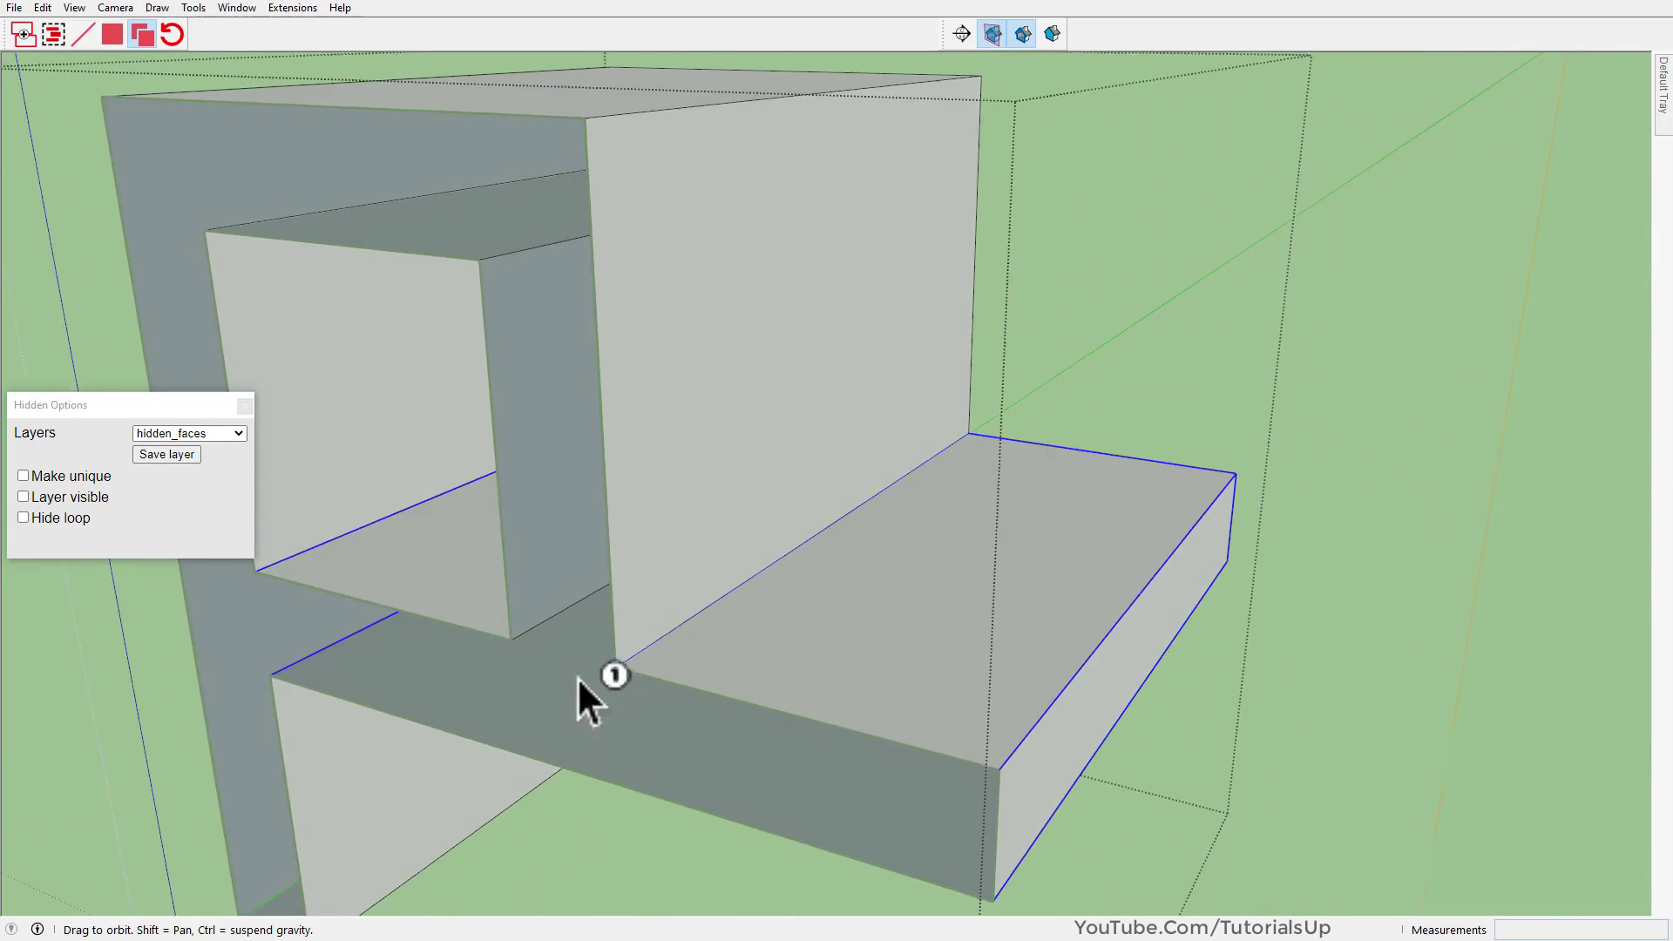
Close the structure's group and examine the joints between its parts on the section cut
key(space)
scroll(1098, 571, down, 3)
click(1399, 508)
click(1375, 521)
scroll(828, 493, up, 5)
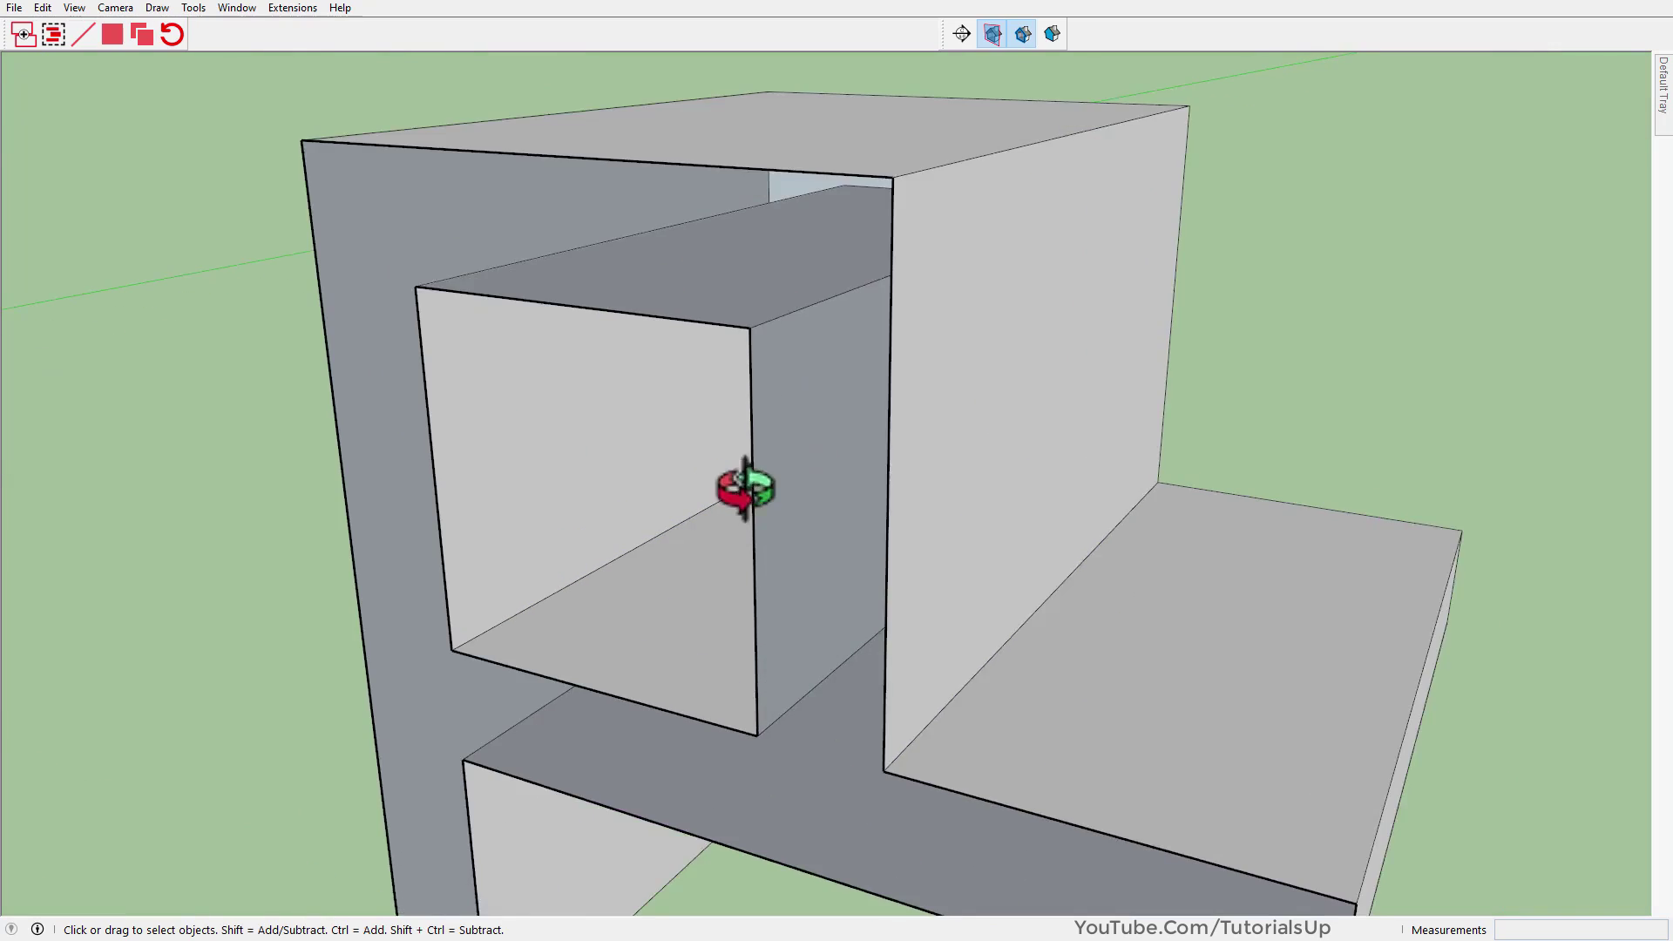
middle_drag(747, 489, 642, 567)
scroll(981, 496, down, 3)
scroll(981, 497, down, 3)
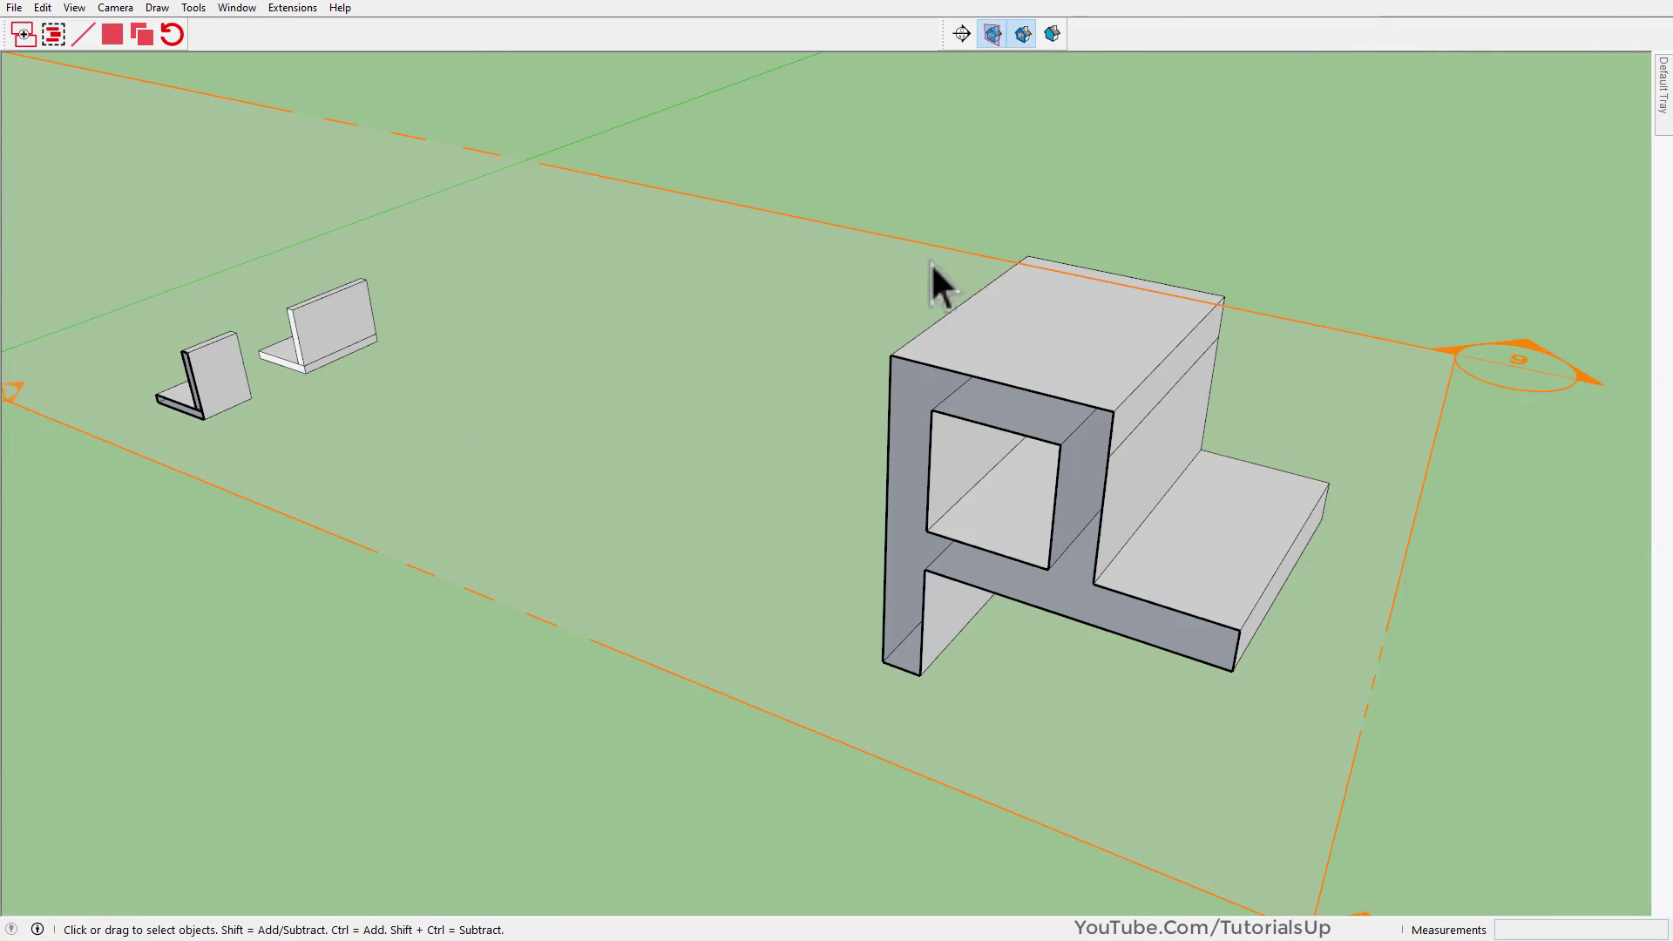
Turn off the display of section planes and open the sectioned structure's group for editing
click(989, 35)
scroll(1104, 470, up, 5)
middle_drag(1105, 470, 958, 424)
click(1074, 418)
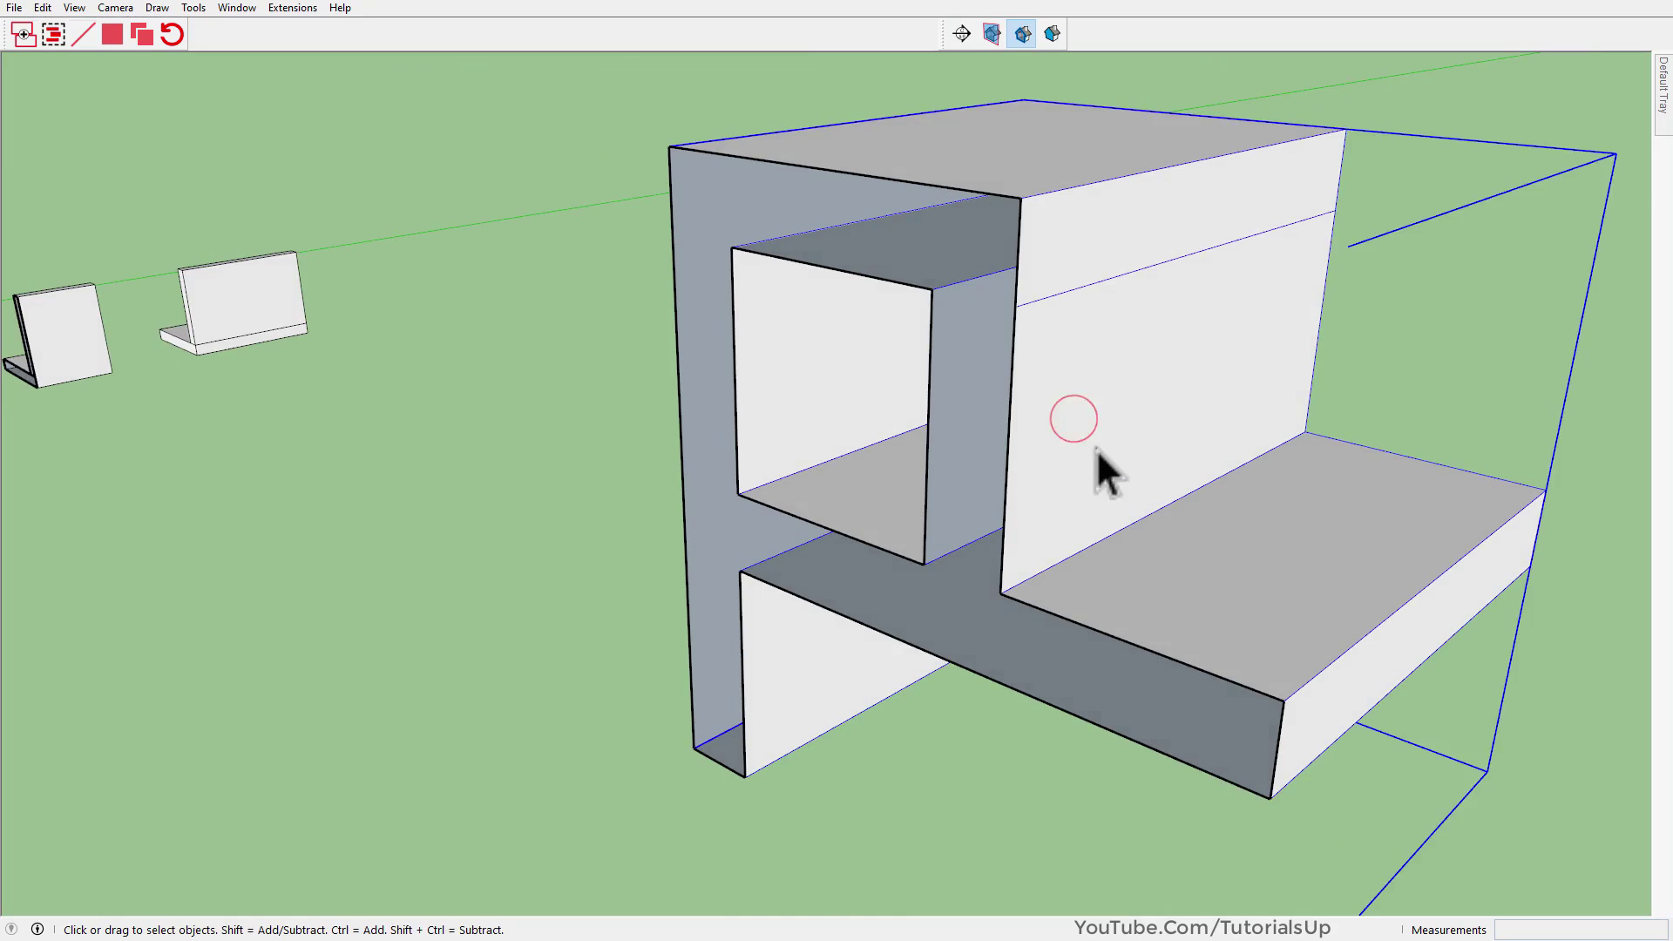
double_click(1096, 448)
Try moving the upright wall away from the roof part and slab, and undo the move
key(m)
drag(1075, 409, 1322, 445)
key(space)
key(ctrl+z)
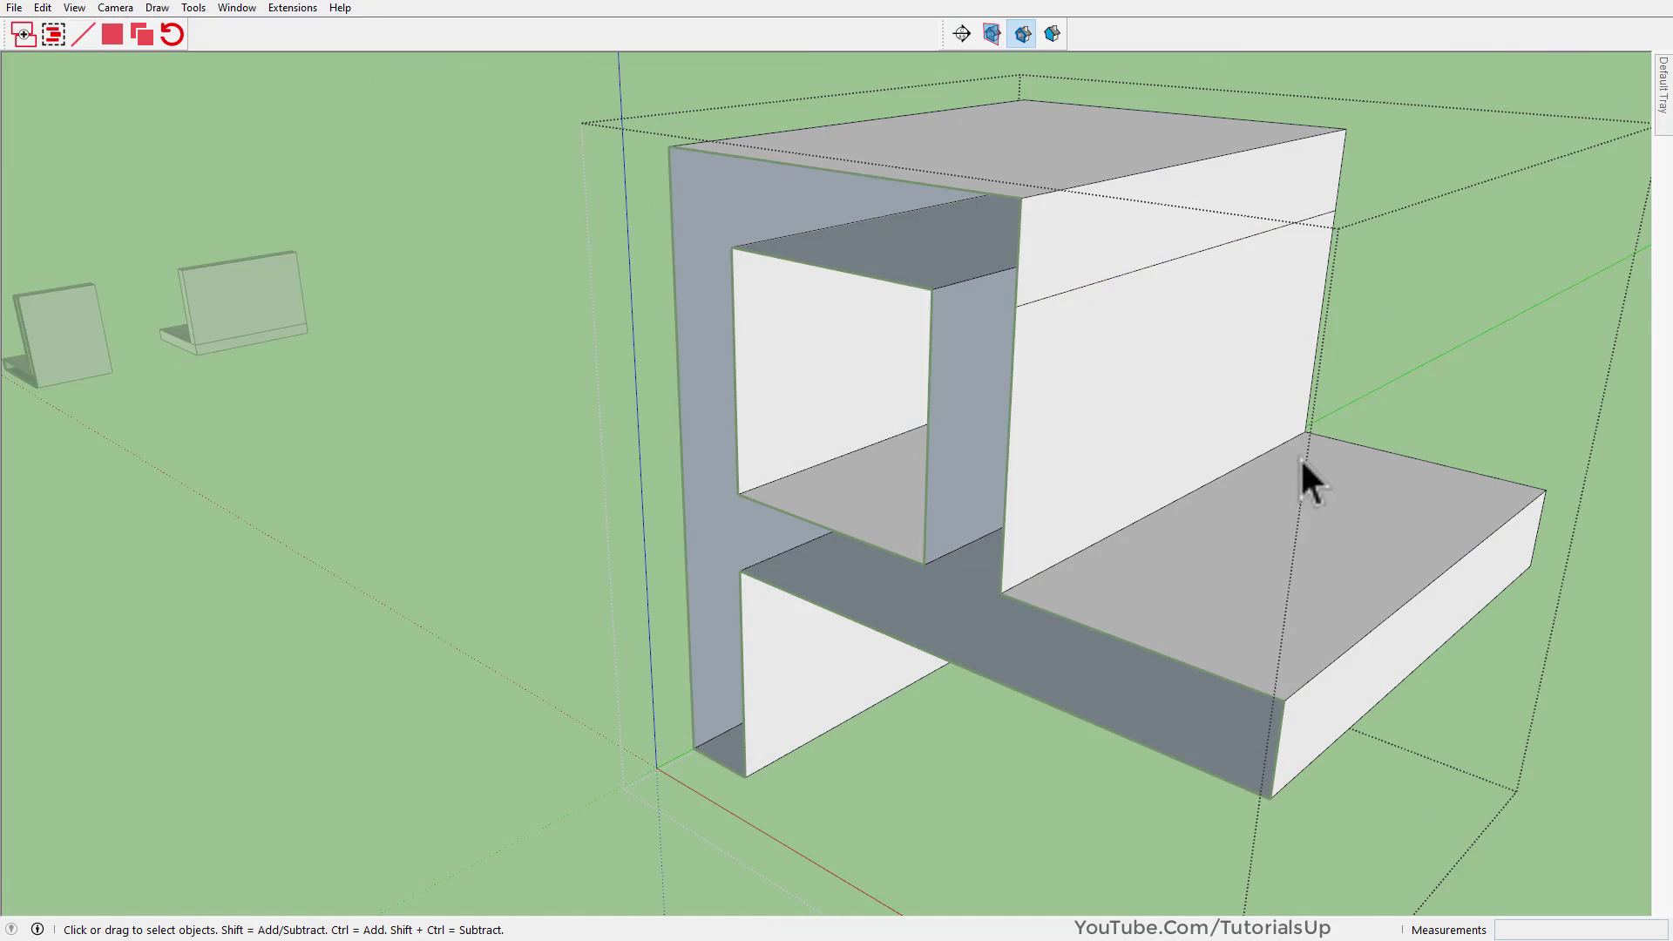
Try moving the roof part with its tall outer wall away to expose the hidden inner faces, and undo the move
click(1102, 405)
click(889, 262)
key(m)
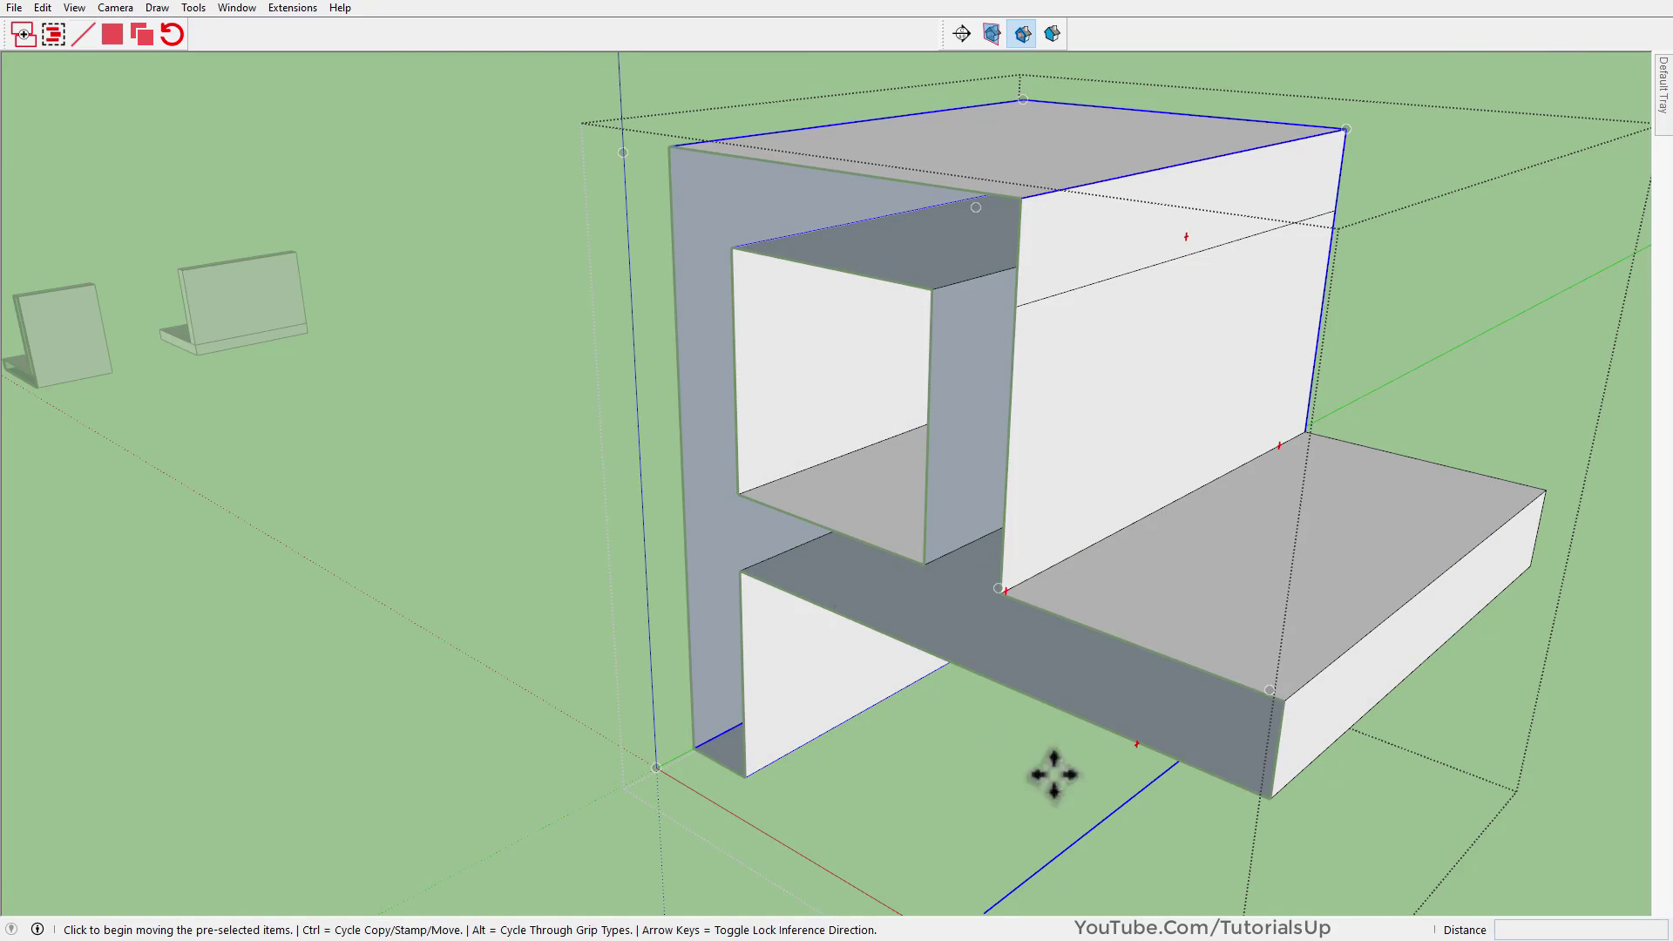
click(1065, 817)
click(736, 747)
middle_drag(736, 747, 810, 754)
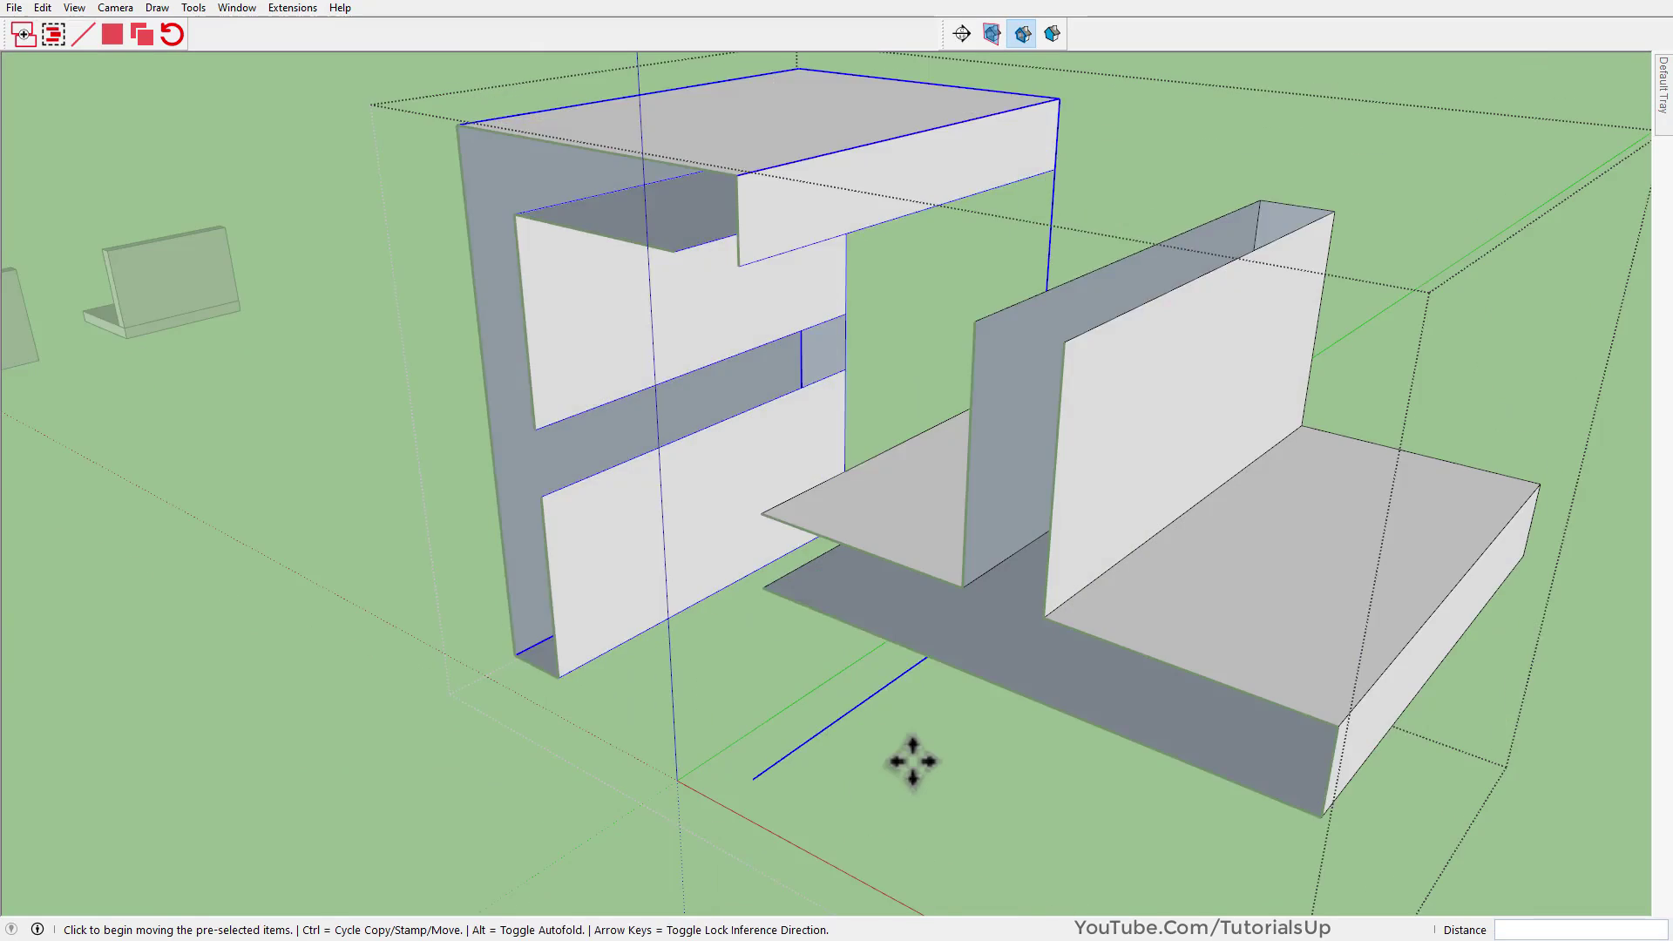
key(space)
key(ctrl+z)
Turn off the display of section cuts and bring all the example models into view
scroll(898, 715, down, 3)
scroll(1374, 552, down, 5)
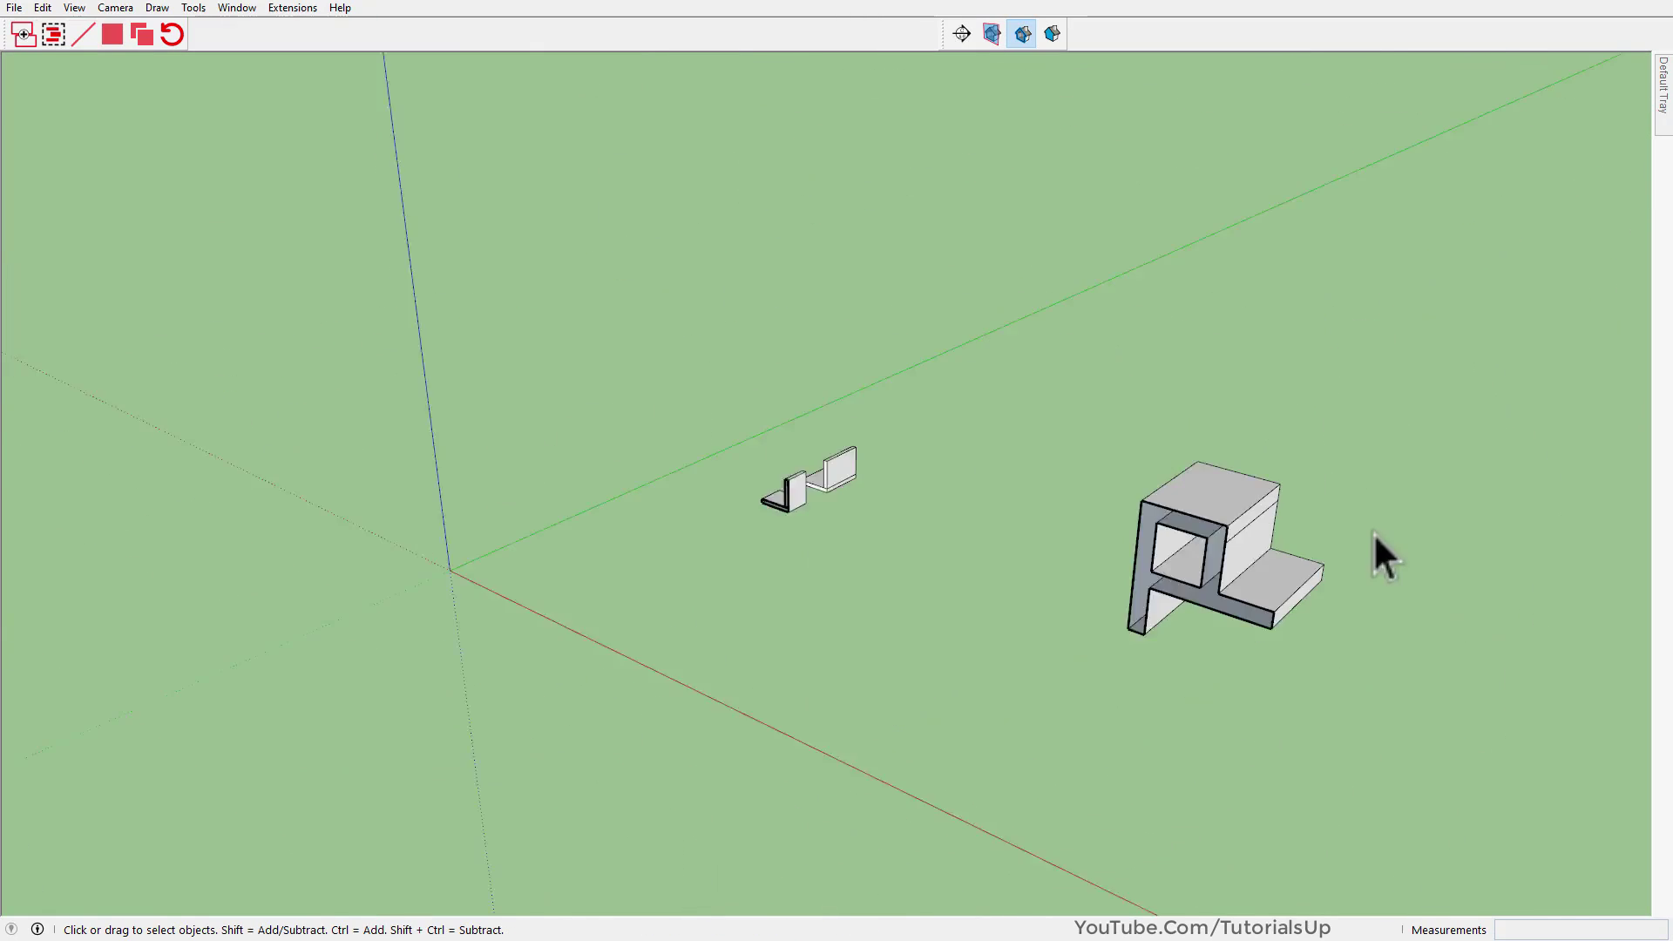
click(1025, 37)
scroll(737, 620, up, 3)
middle_drag(509, 630, 541, 667)
scroll(541, 667, down, 1)
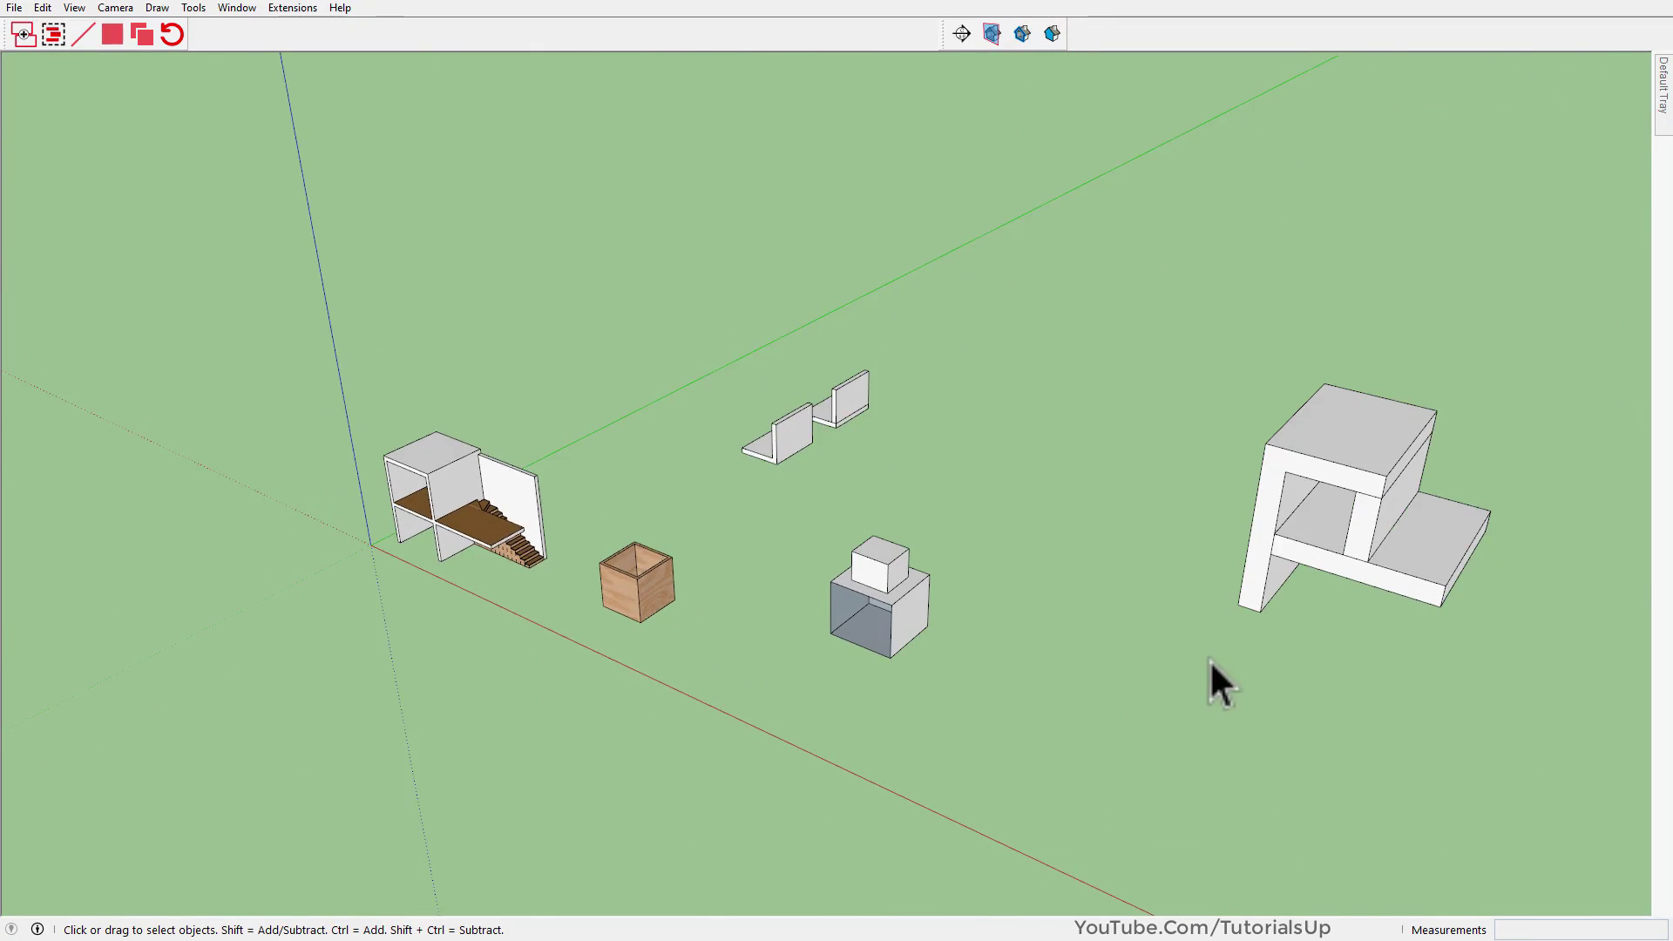